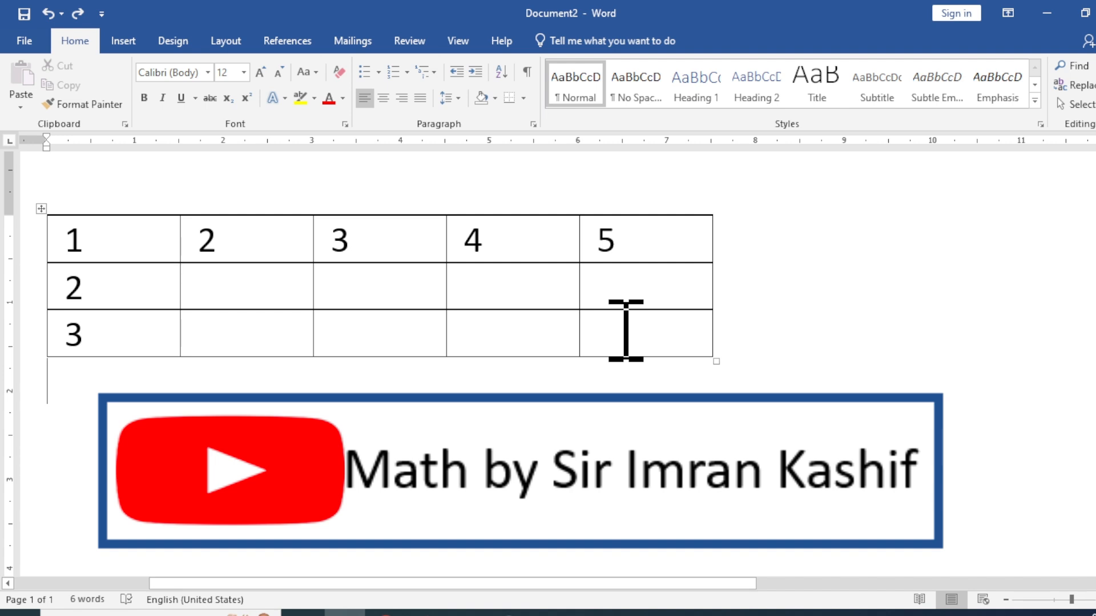
# Extend the table by one row from inside its last cell and undo the addition.
pyautogui.click(625, 329)
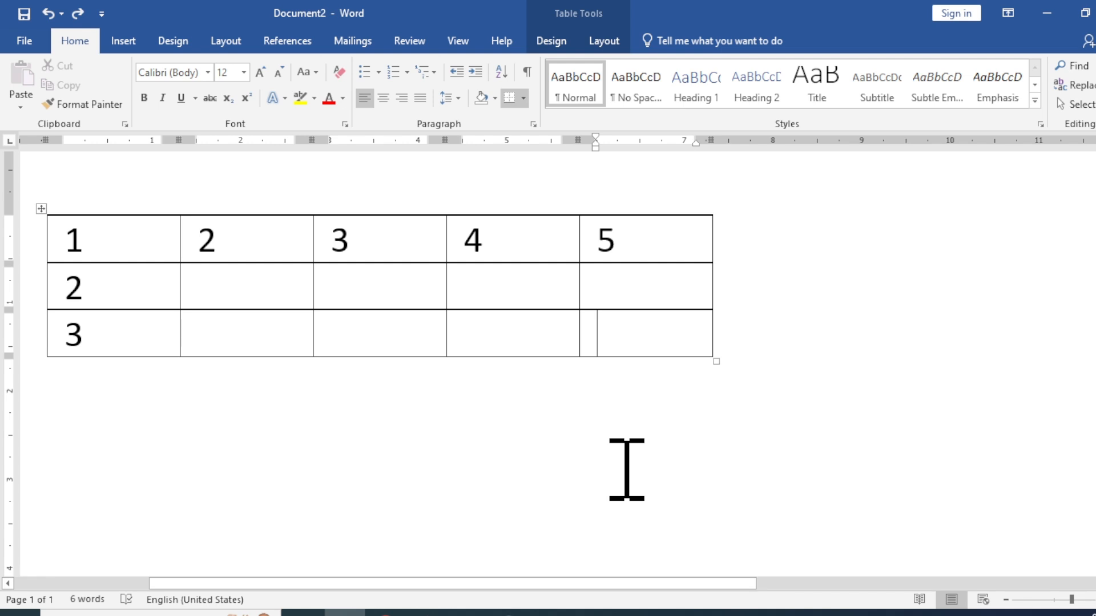
pyautogui.press('Tab')
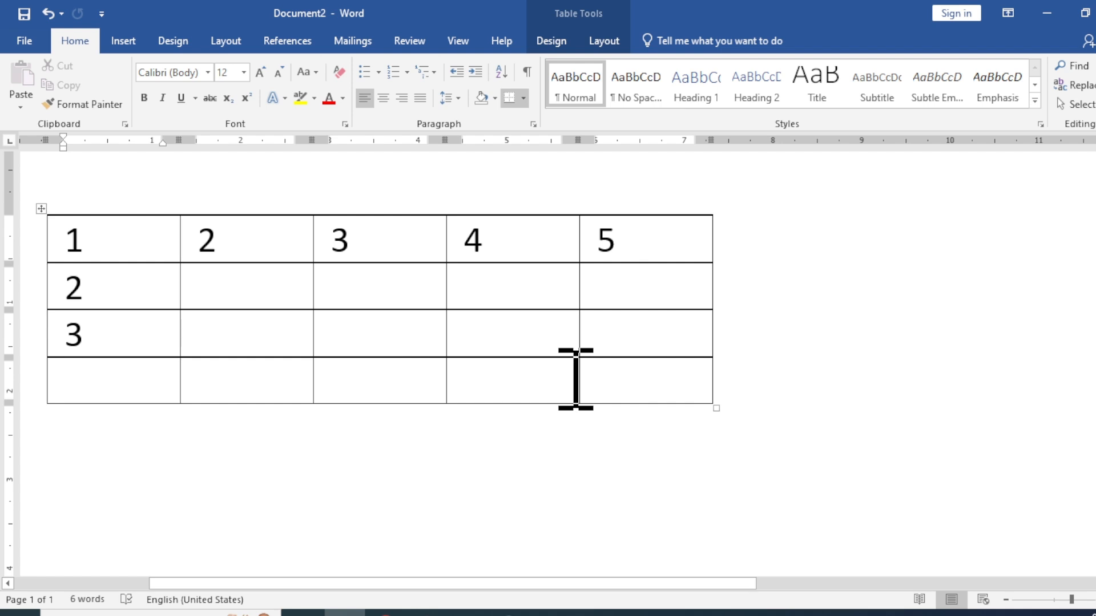
pyautogui.hotkey('ctrl', 'z')
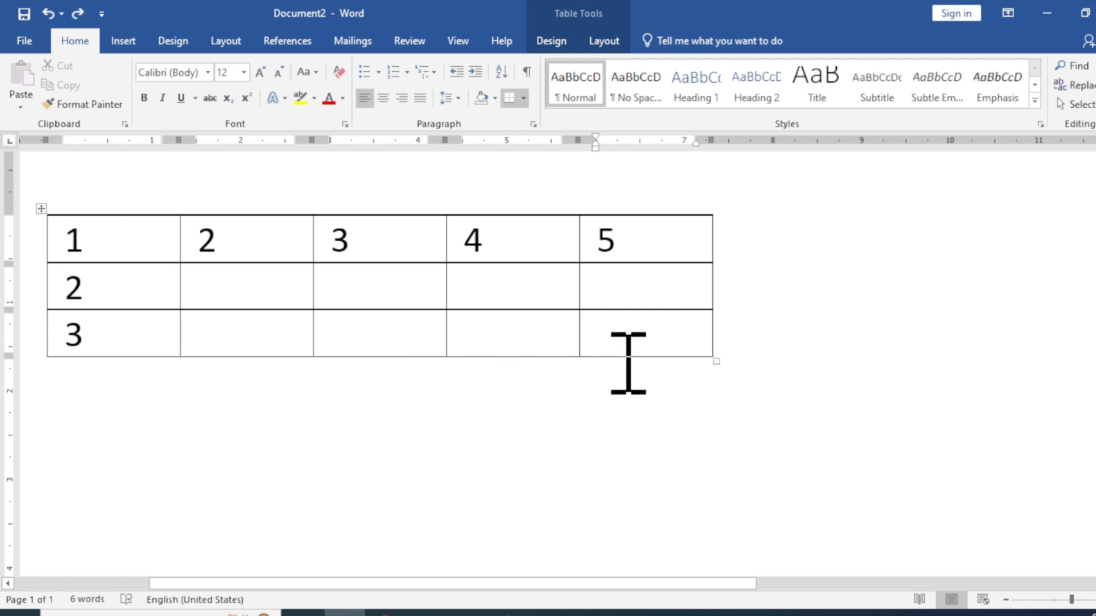
# Add a row from the end-of-row mark just outside the table's last row and undo it.
pyautogui.click(721, 333)
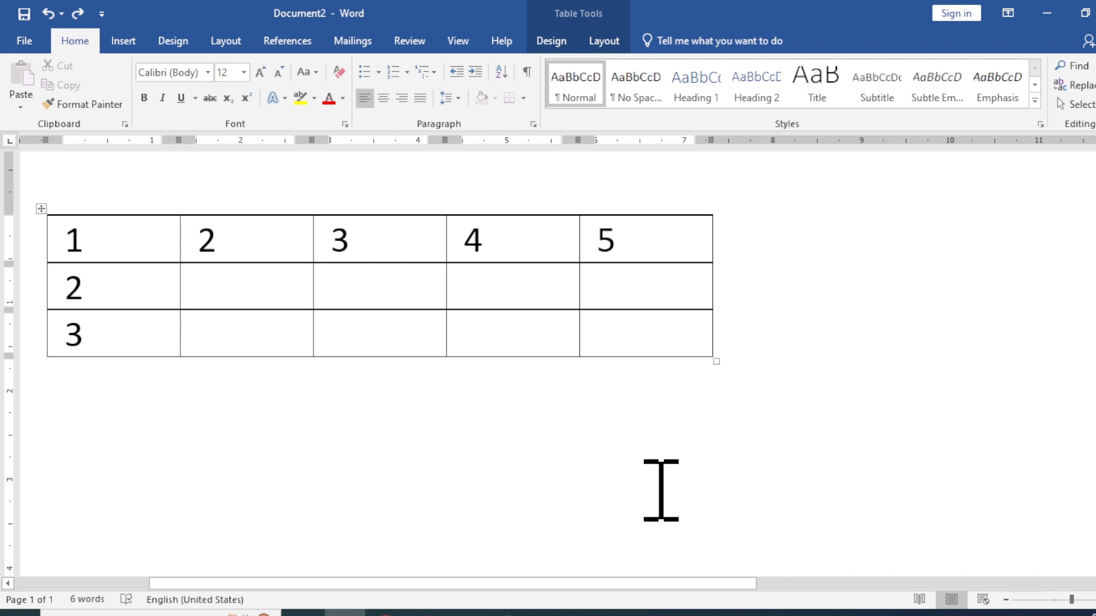
pyautogui.press('Return')
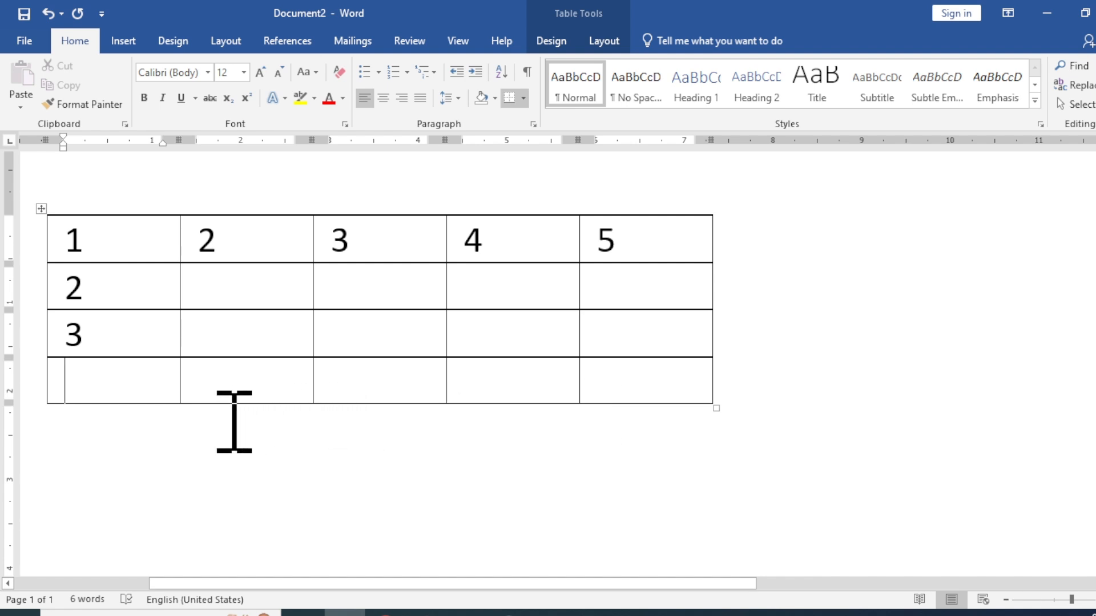
pyautogui.hotkey('ctrl', 'z')
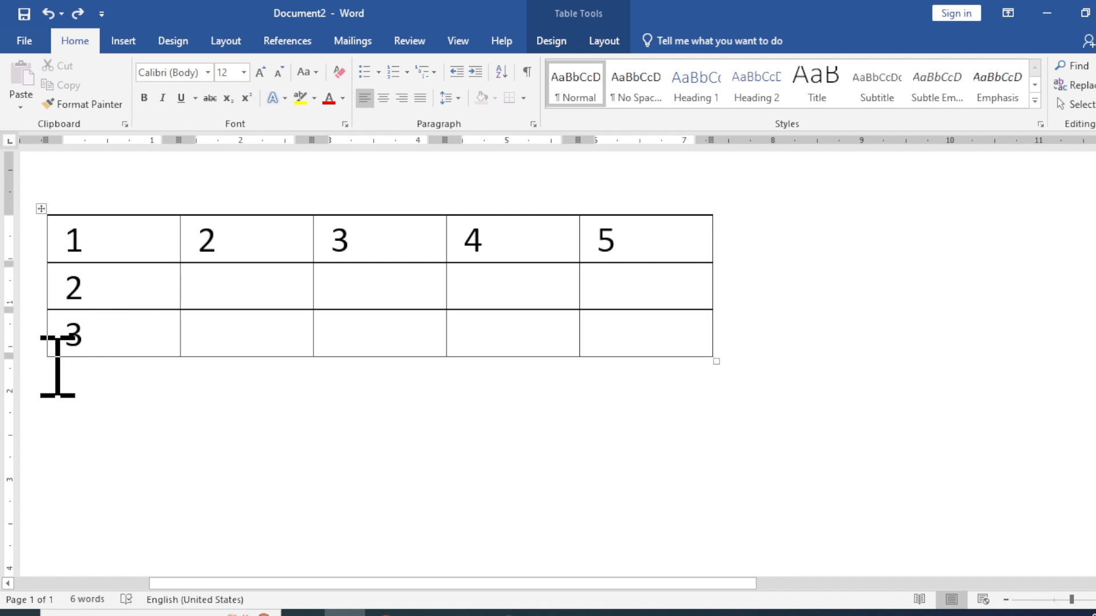
# Insert one row below the table's last row and repeat the insertion twice for three empty rows.
pyautogui.moveTo(40, 360)
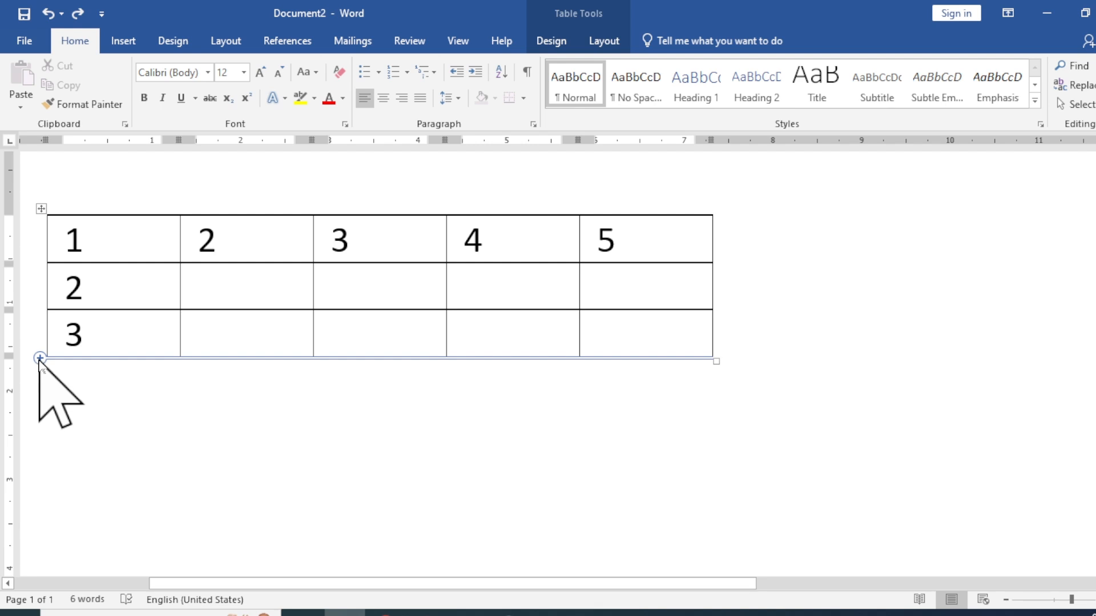
pyautogui.click(39, 359)
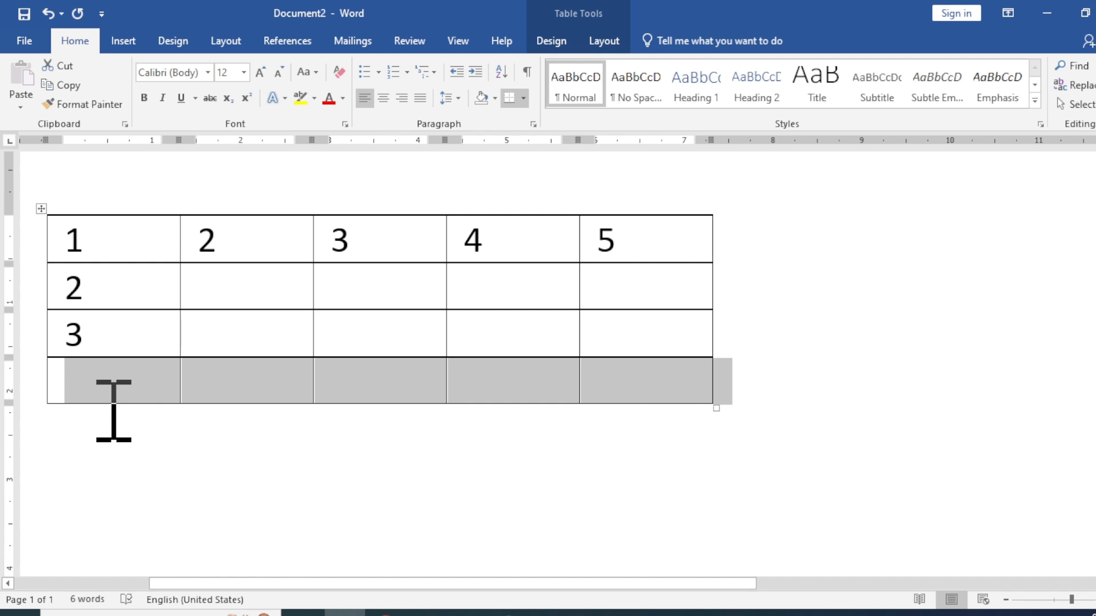
pyautogui.click(114, 411)
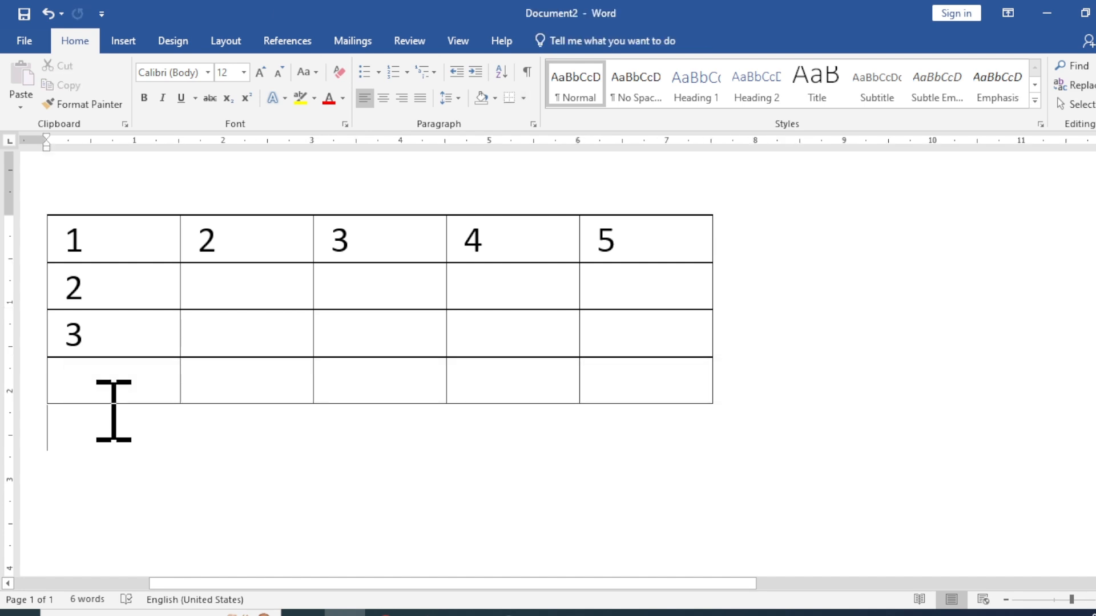
pyautogui.click(96, 374)
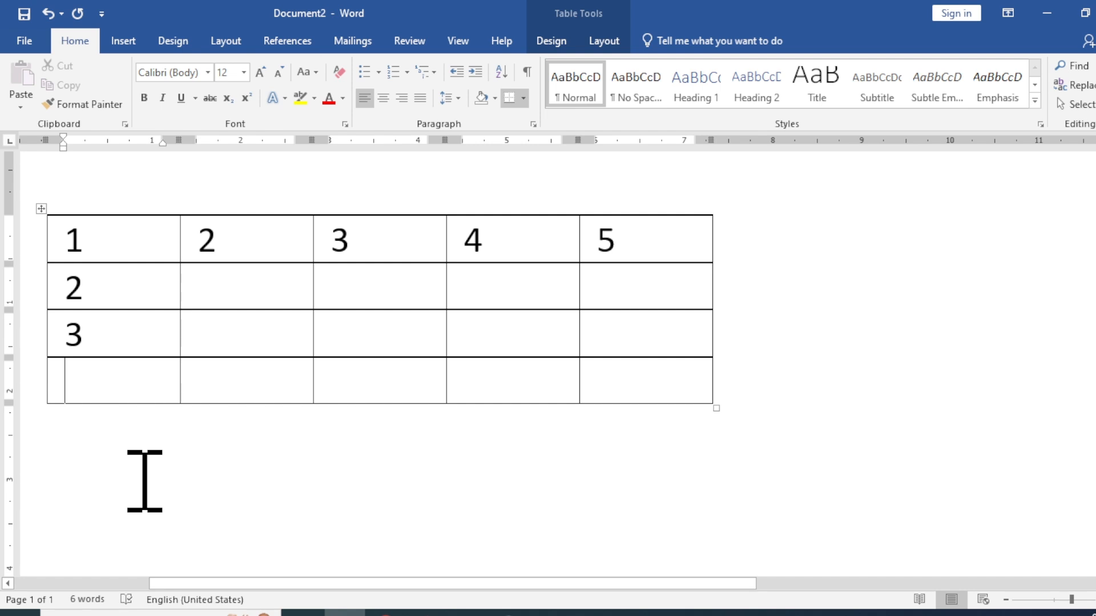
pyautogui.press('F4')
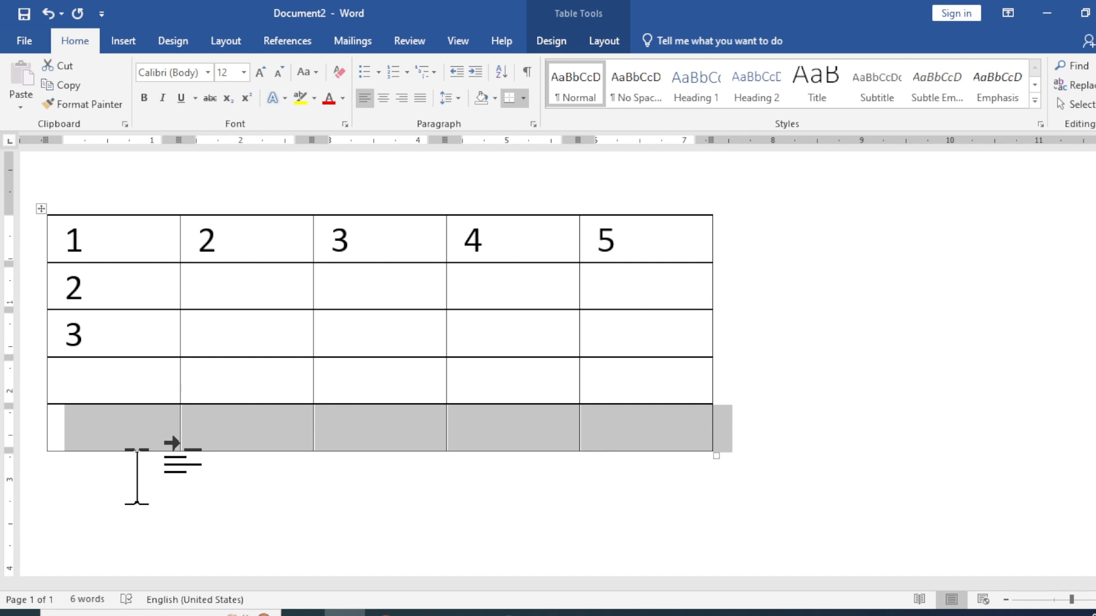
pyautogui.press('F4')
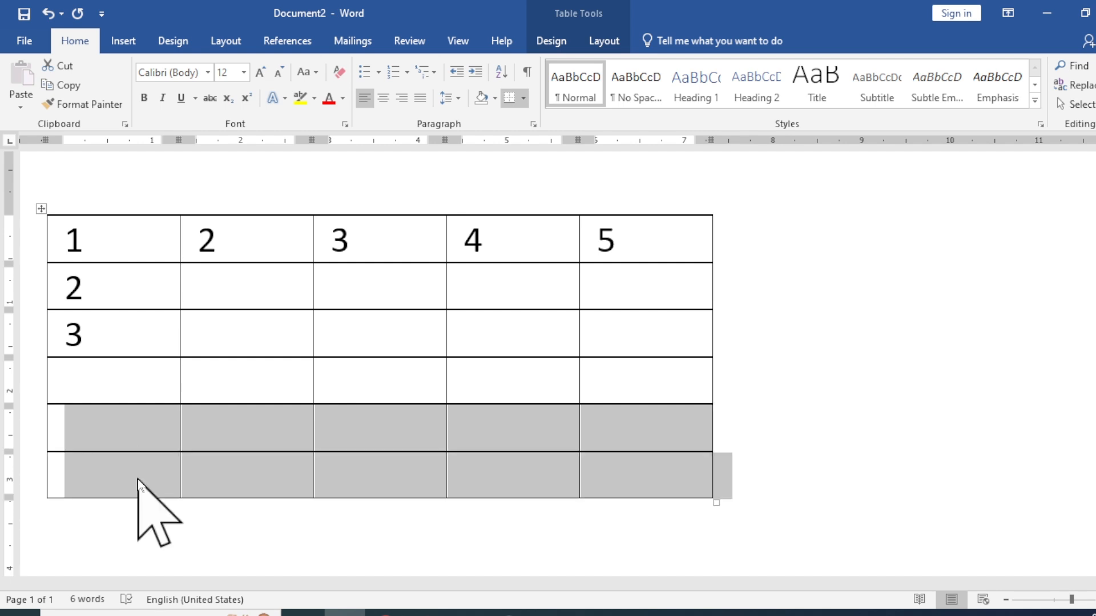
# Undo the three row insertions at the end of the table.
pyautogui.hotkey('ctrl', 'z')
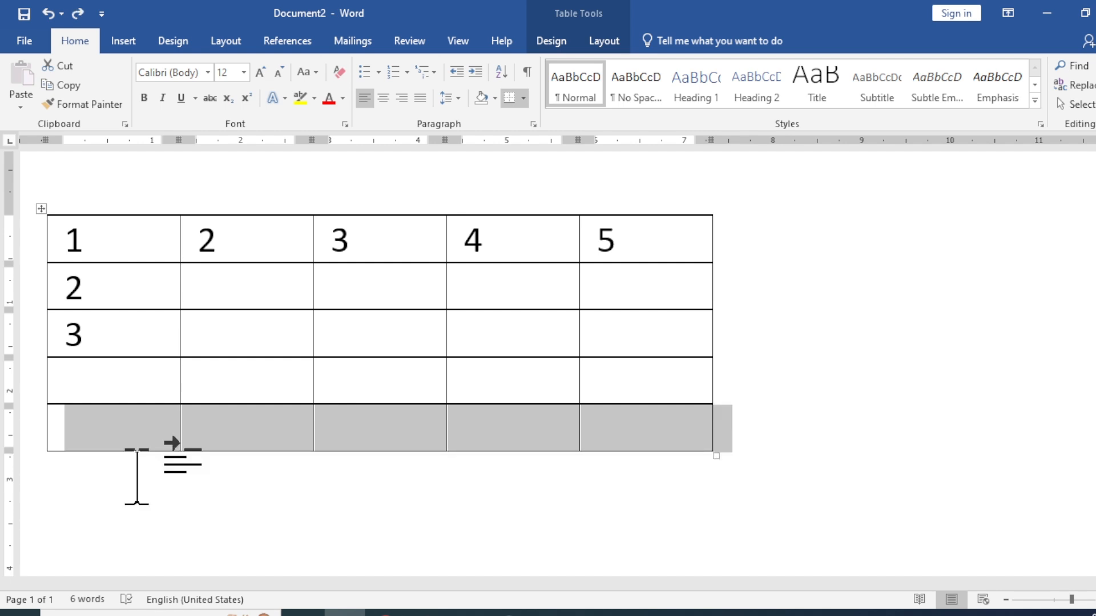
pyautogui.hotkey('ctrl', 'z')
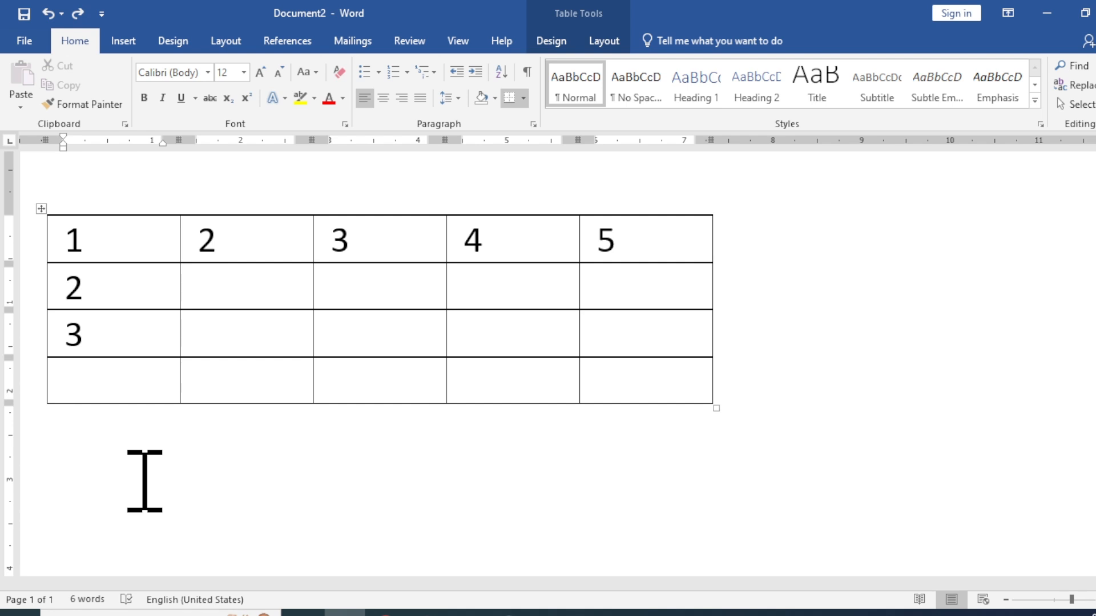
pyautogui.hotkey('ctrl', 'z')
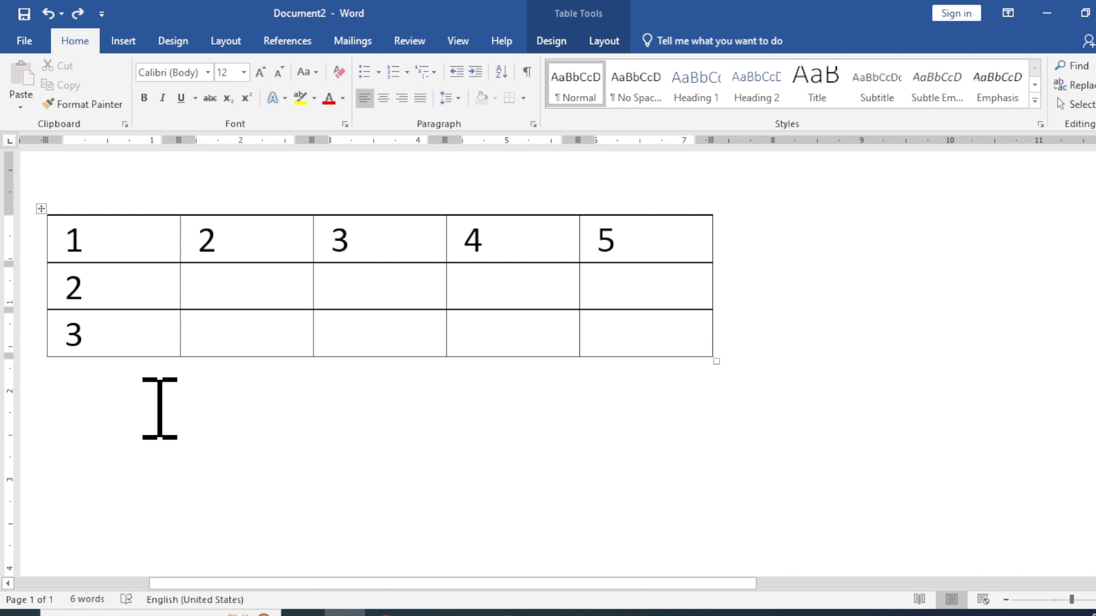
# Insert 3 rows from the line directly below the table using Insert Rows, and undo the insertion.
pyautogui.click(55, 375)
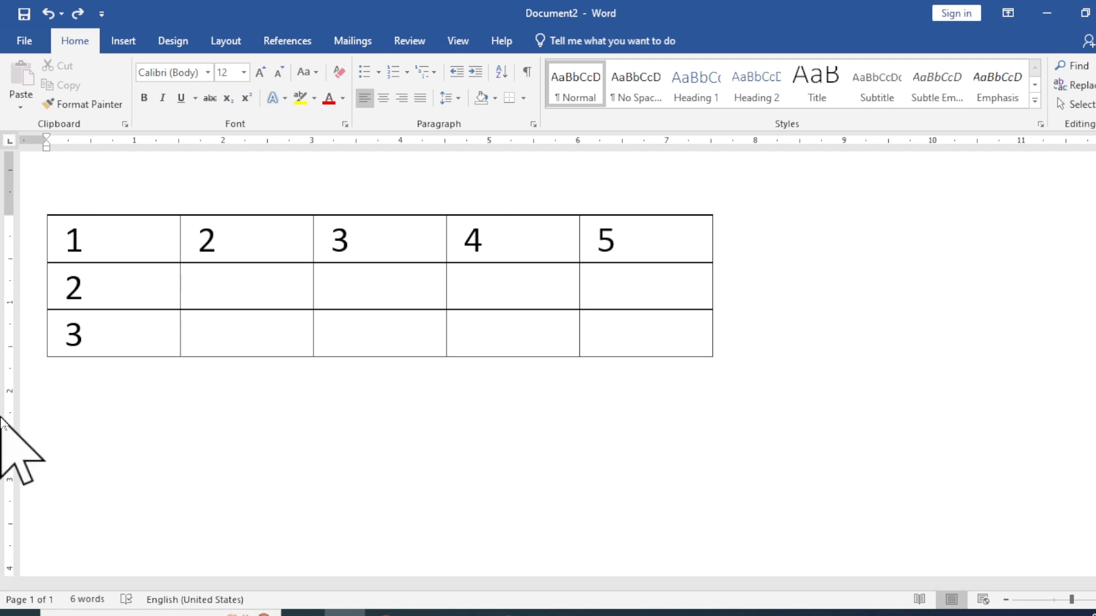
pyautogui.press('alt')
pyautogui.press('a')
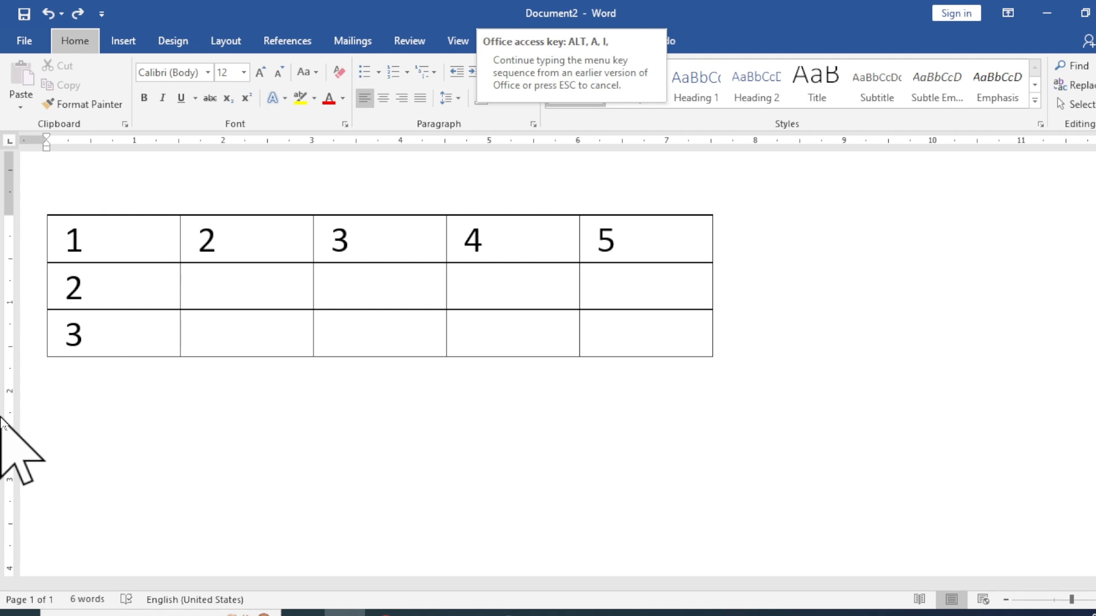
pyautogui.press('r')
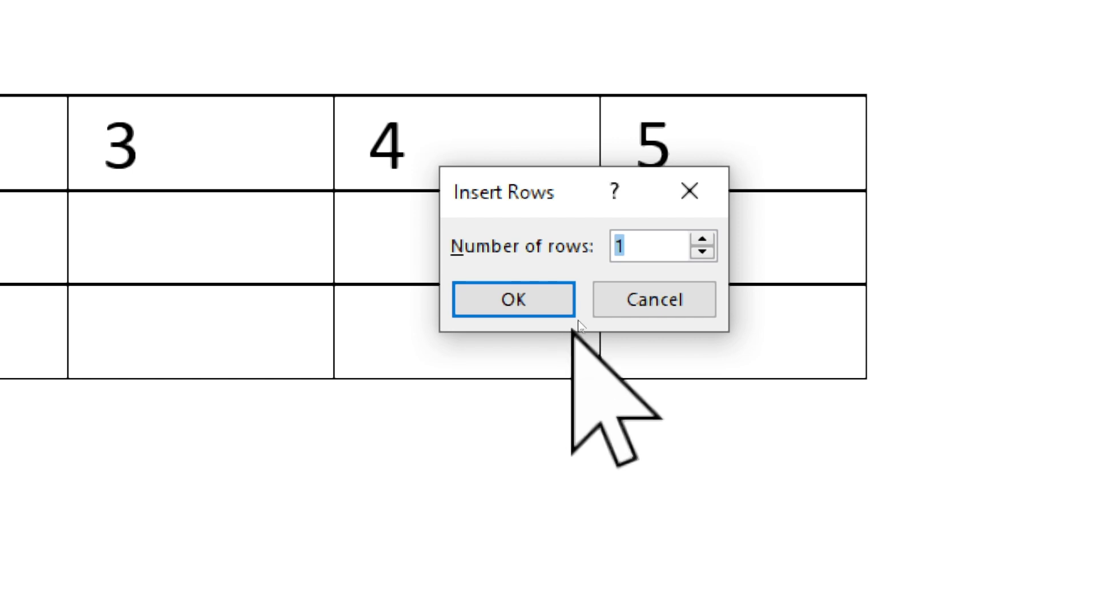
pyautogui.click(660, 243)
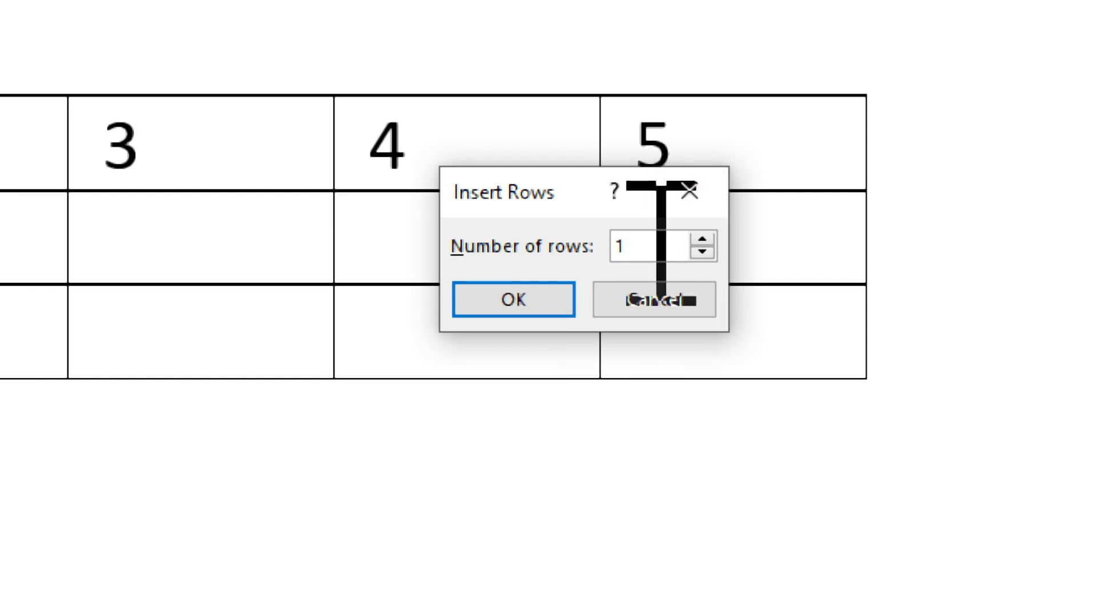
pyautogui.press('BackSpace')
pyautogui.write('3')
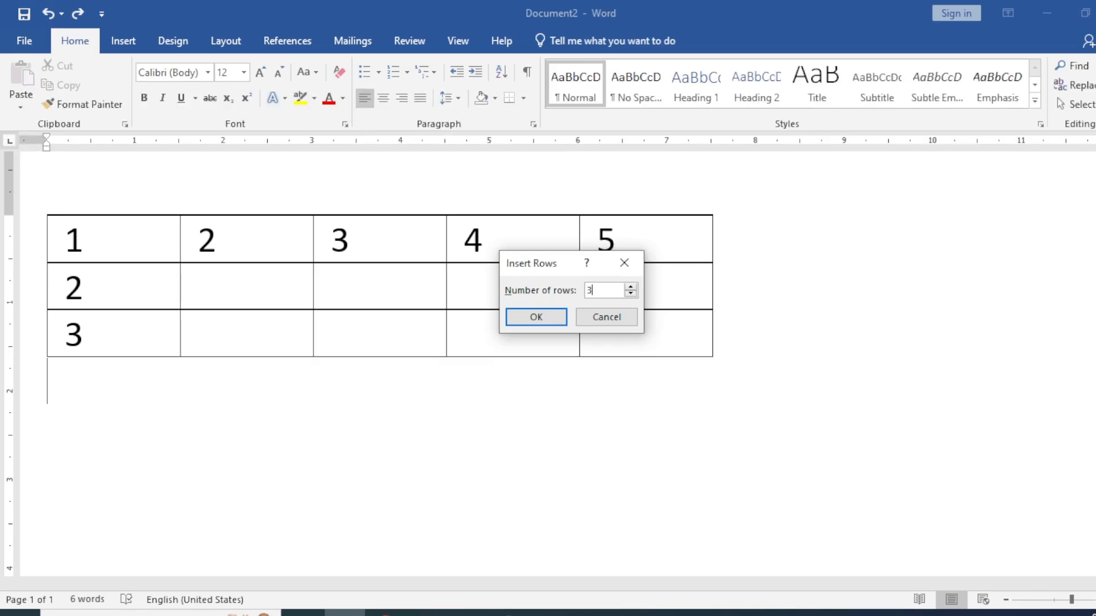
pyautogui.click(536, 317)
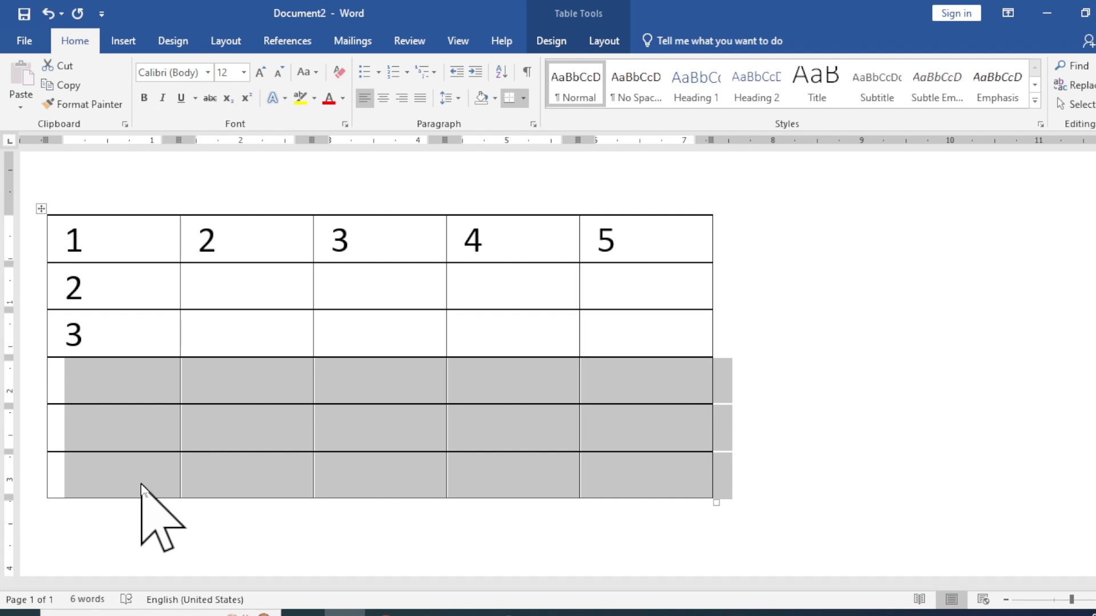
pyautogui.hotkey('ctrl', 'z')
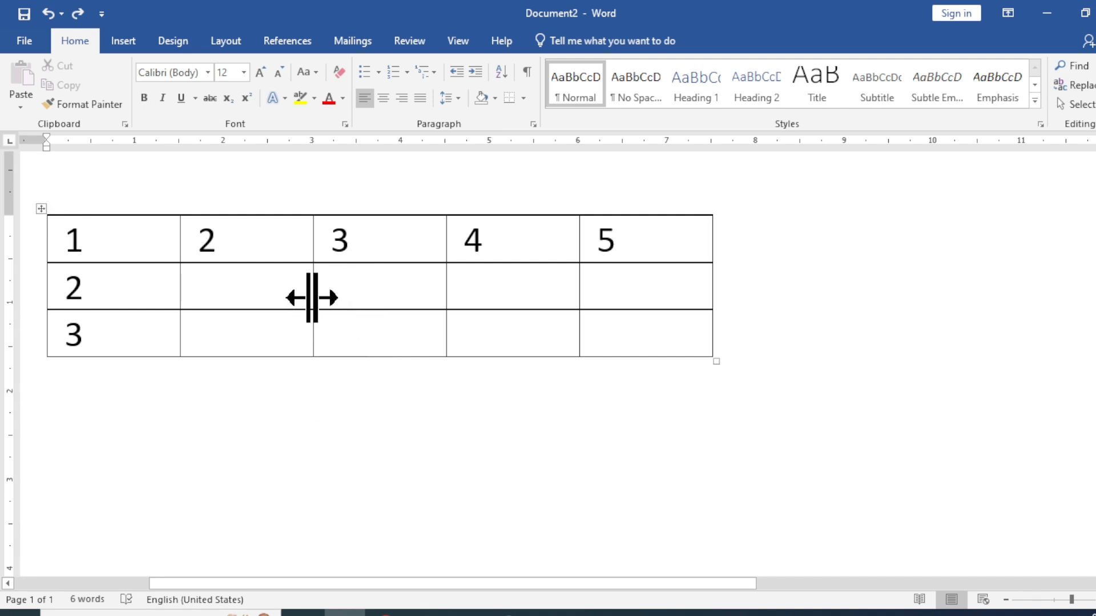
# Check the column width of the existing table from a cell in its second row.
pyautogui.click(266, 285)
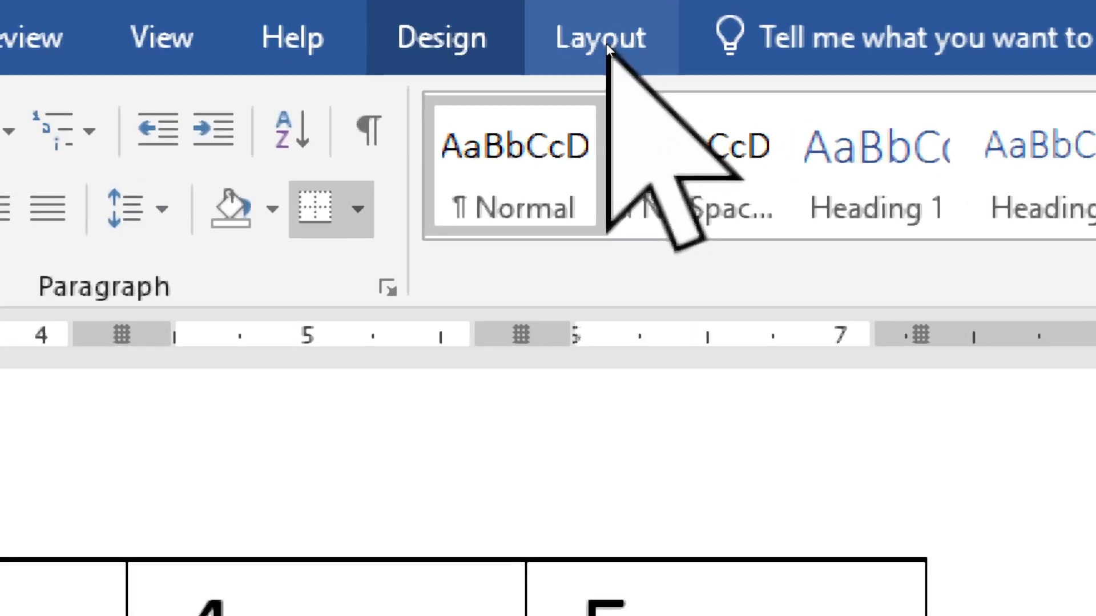
pyautogui.click(605, 44)
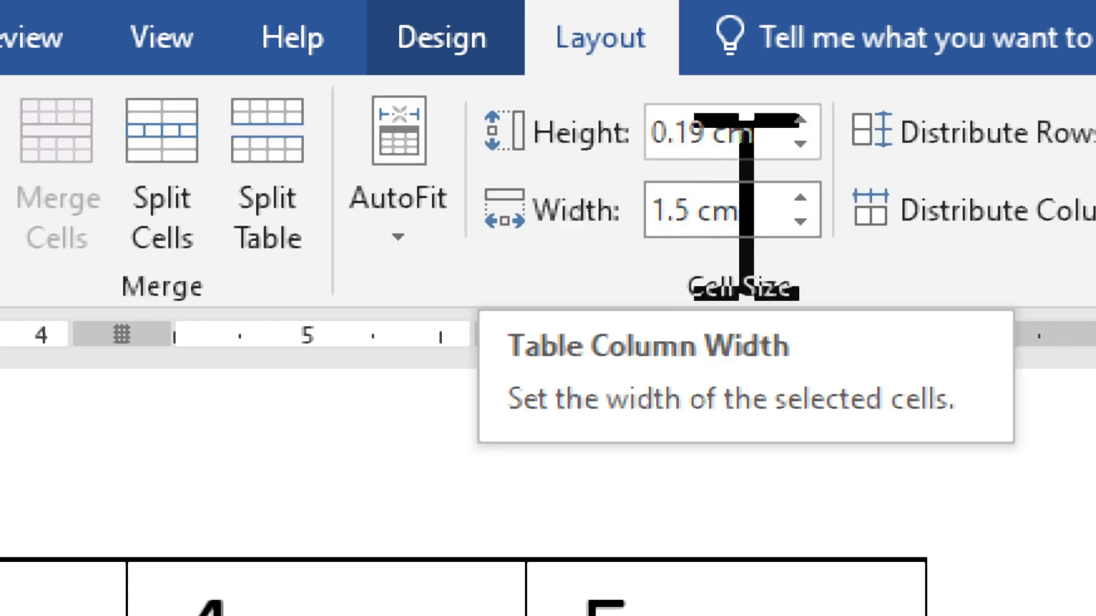
pyautogui.click(768, 220)
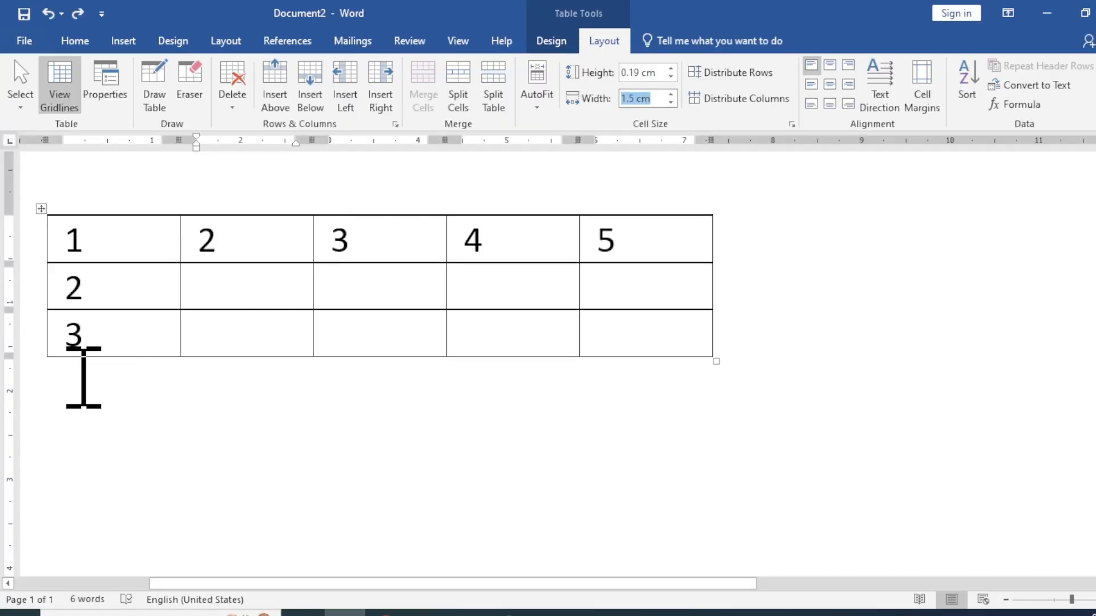
# Set up a new table with 5 columns and 4 rows directly below the existing table.
pyautogui.click(60, 374)
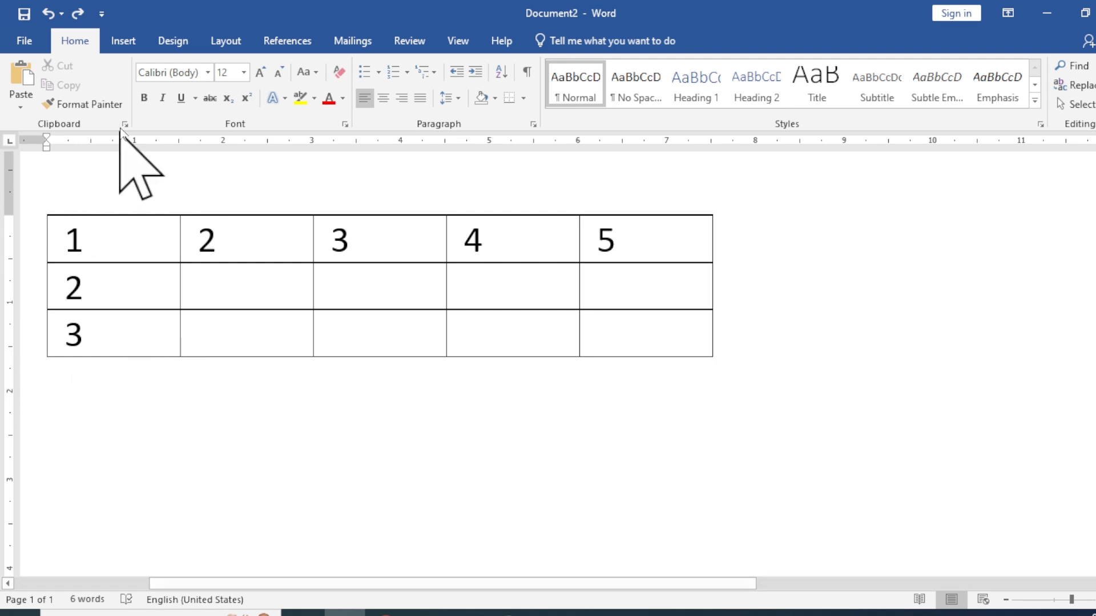
pyautogui.click(124, 42)
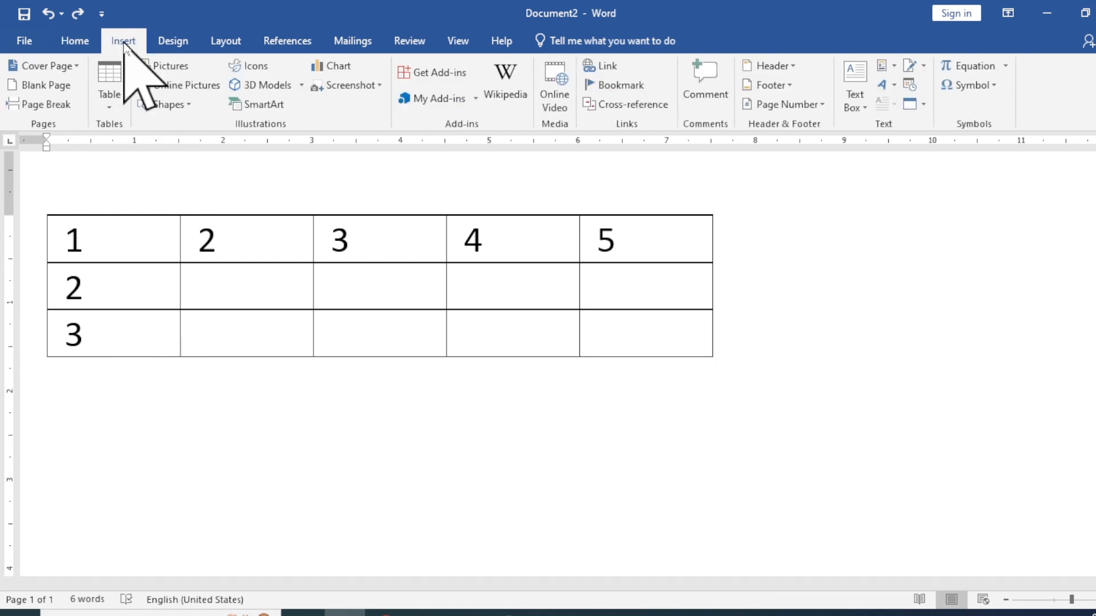
pyautogui.click(109, 101)
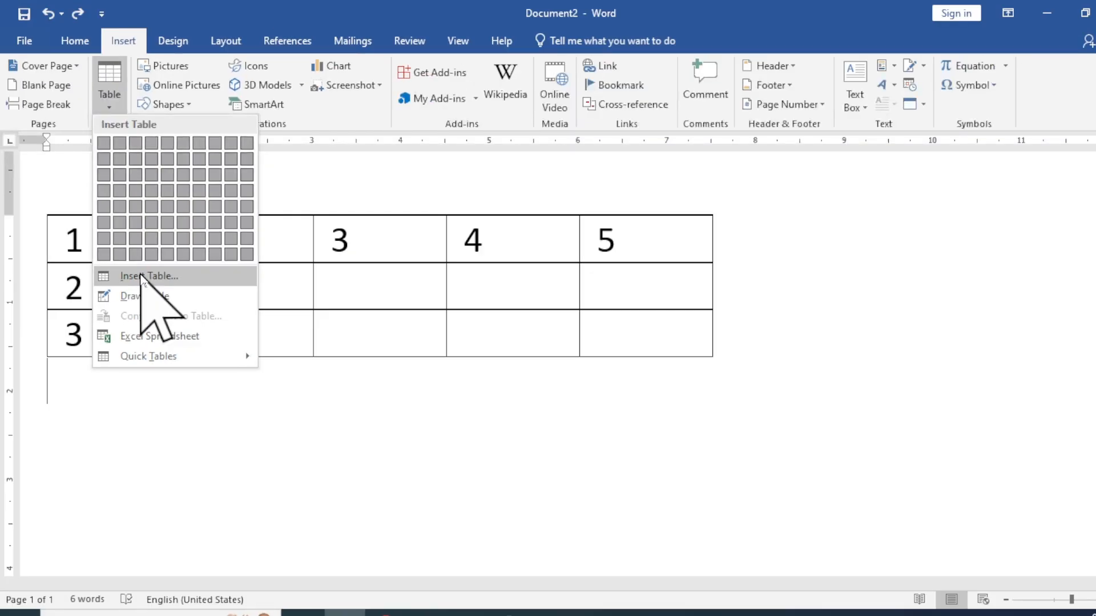
pyautogui.click(141, 276)
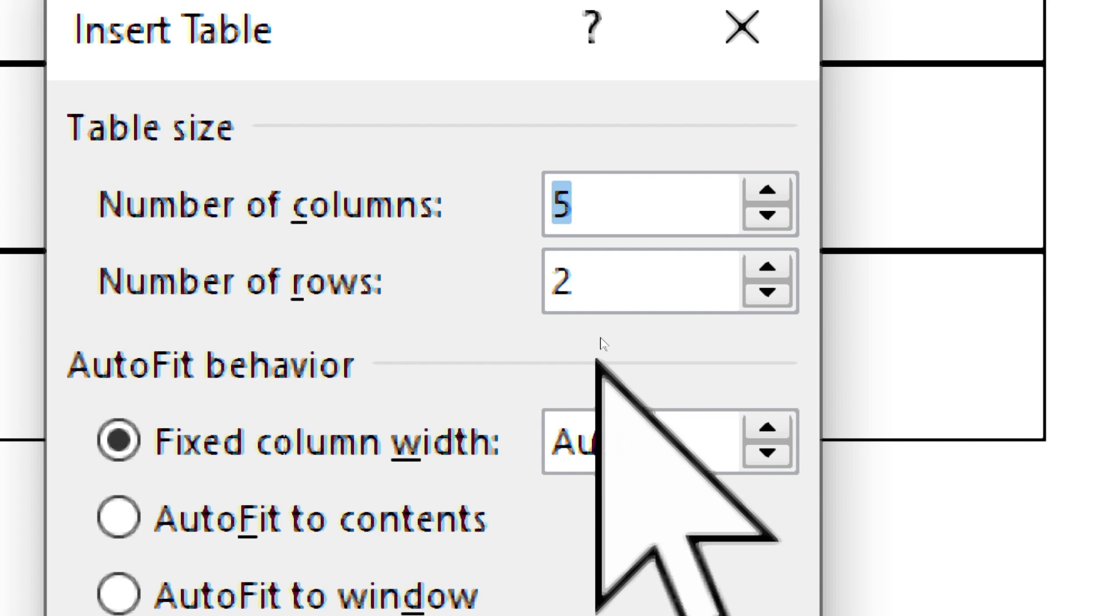
pyautogui.click(611, 281)
pyautogui.press('BackSpace')
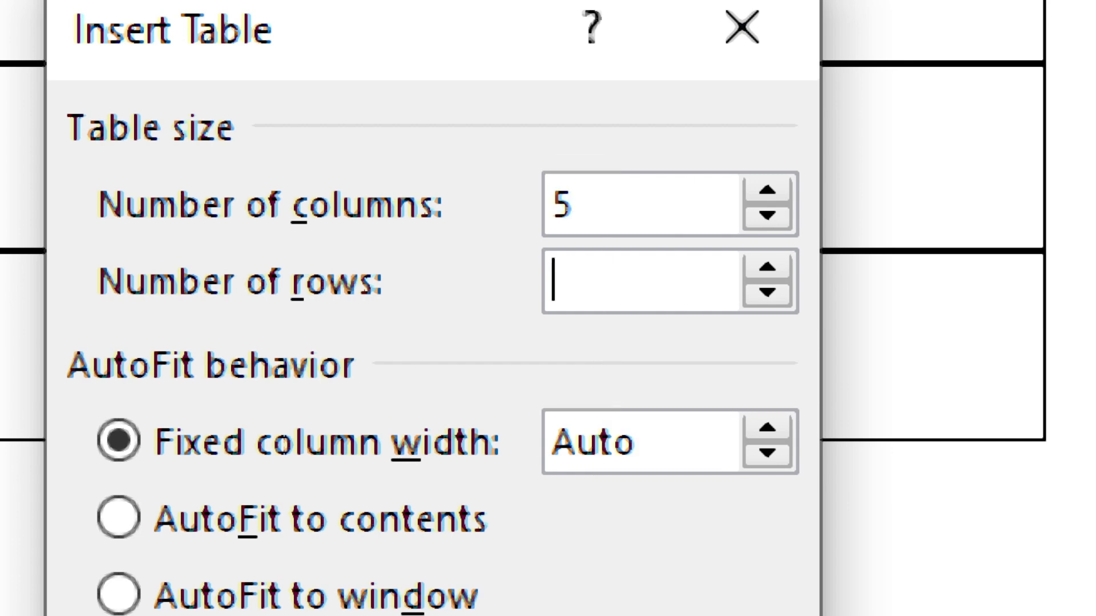
pyautogui.write('4')
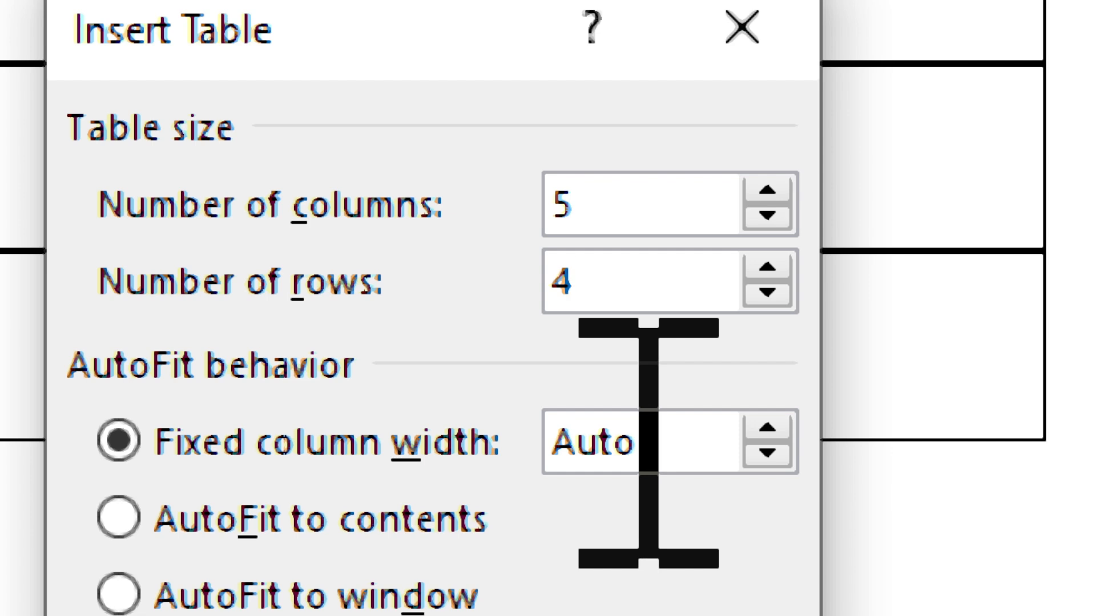
# Set the new table's fixed column width to 1.5 cm.
pyautogui.click(648, 444)
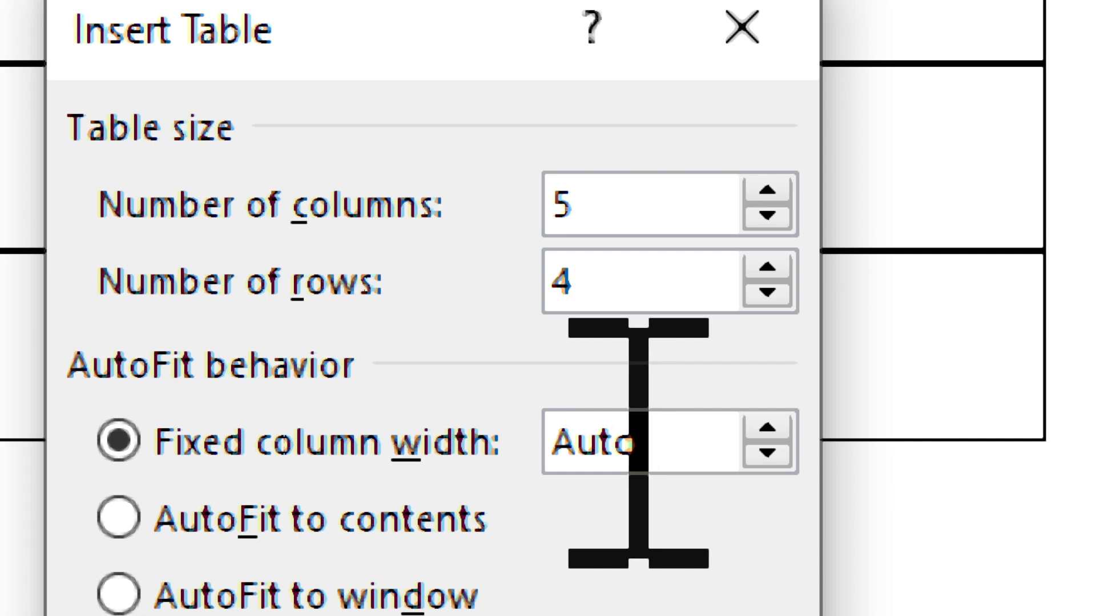
pyautogui.moveTo(639, 444); pyautogui.dragTo(554, 433)
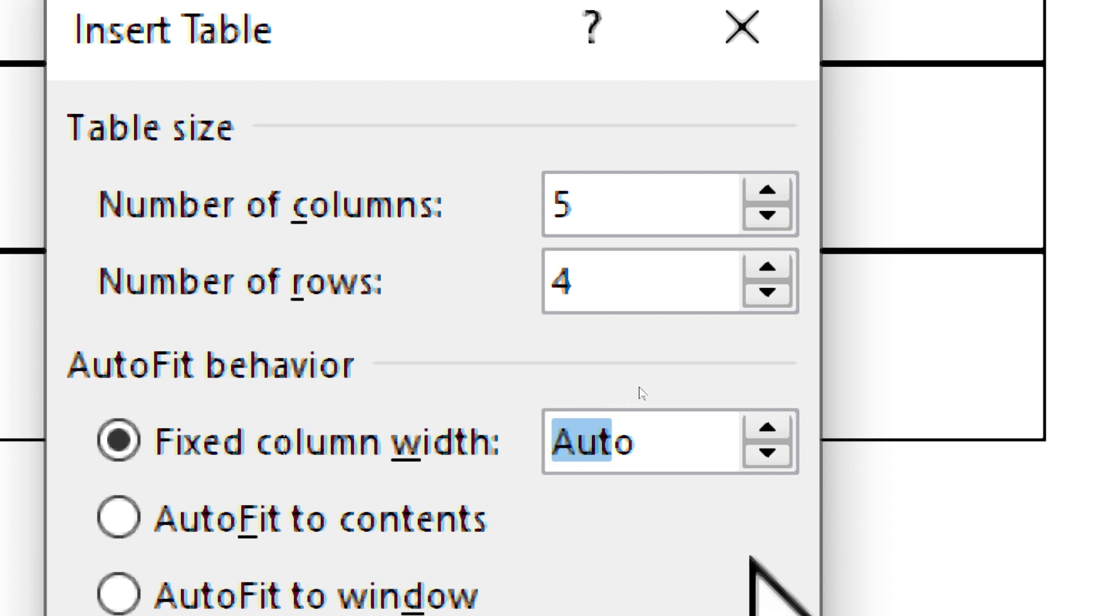
pyautogui.write('1.5 cmo')
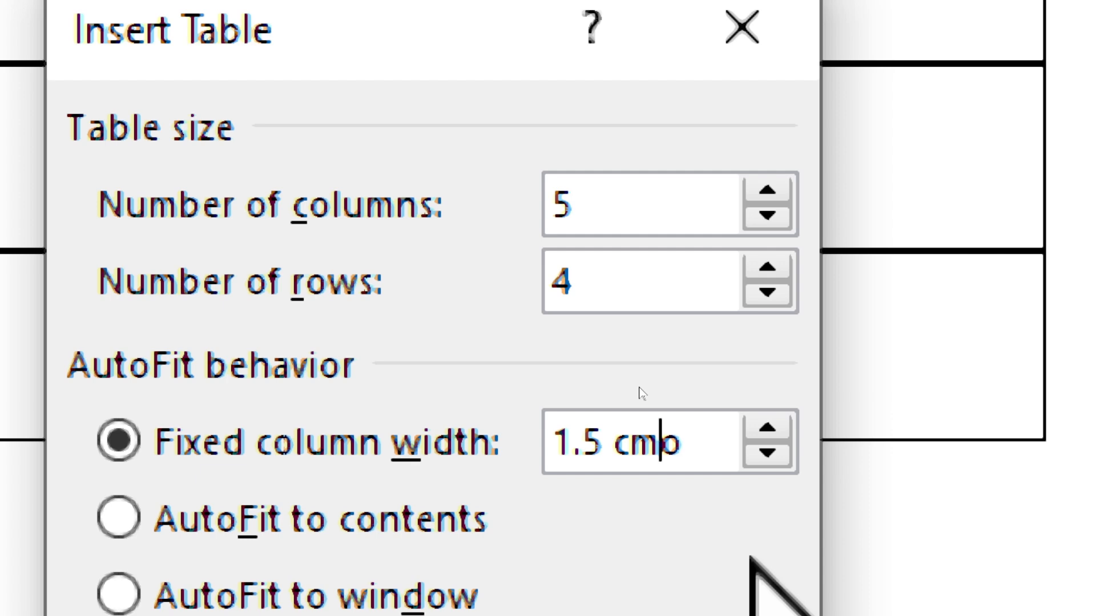
pyautogui.press('End')
pyautogui.press('BackSpace')
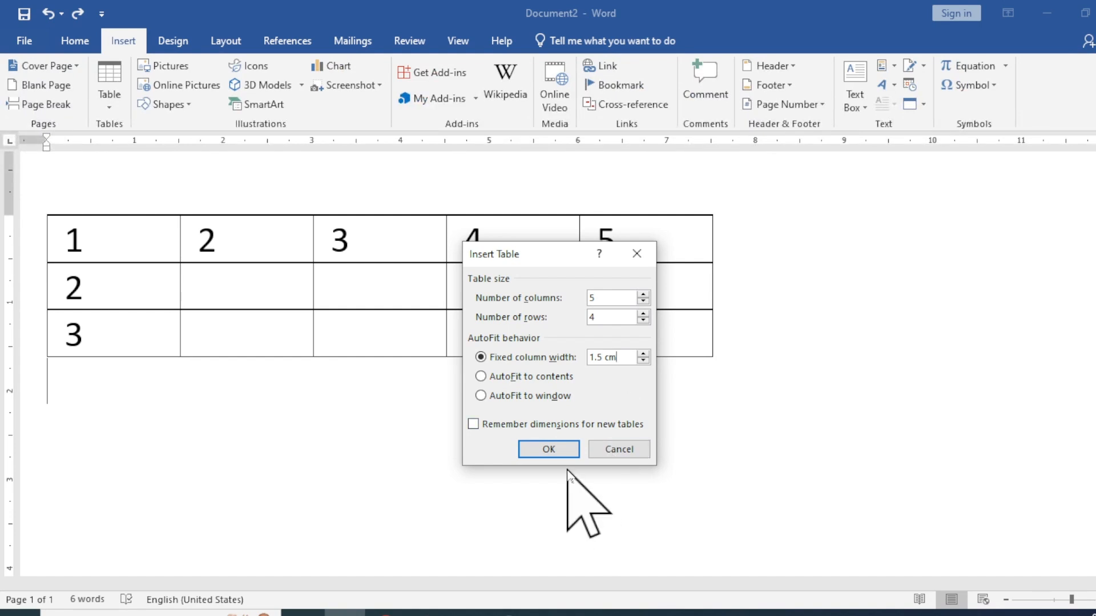
# Insert the configured new table directly below the existing table, and undo the insertion.
pyautogui.click(553, 447)
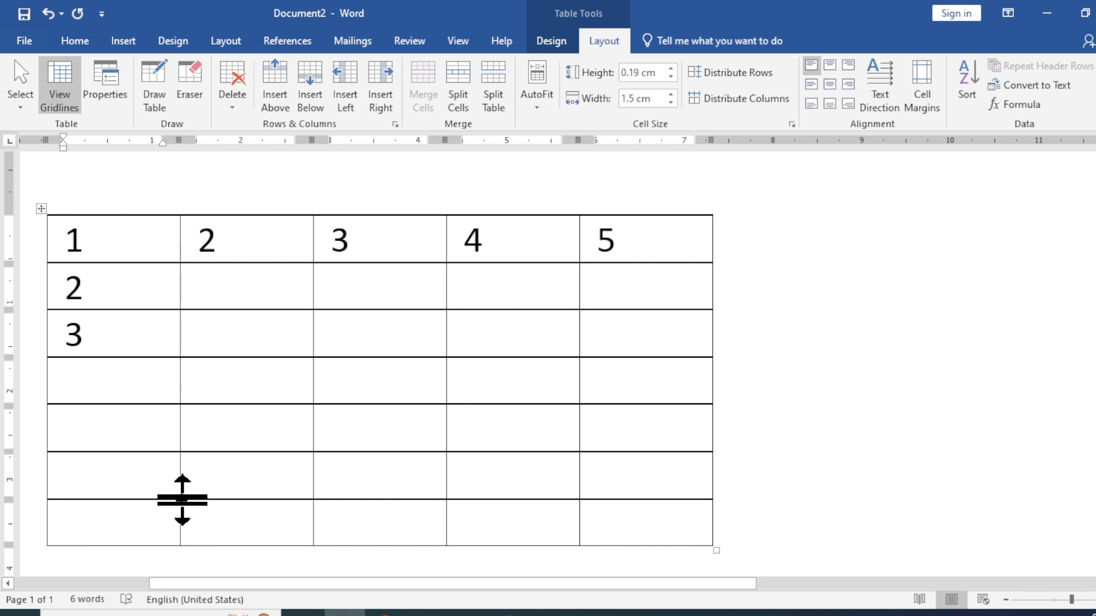
pyautogui.hotkey('ctrl', 'z')
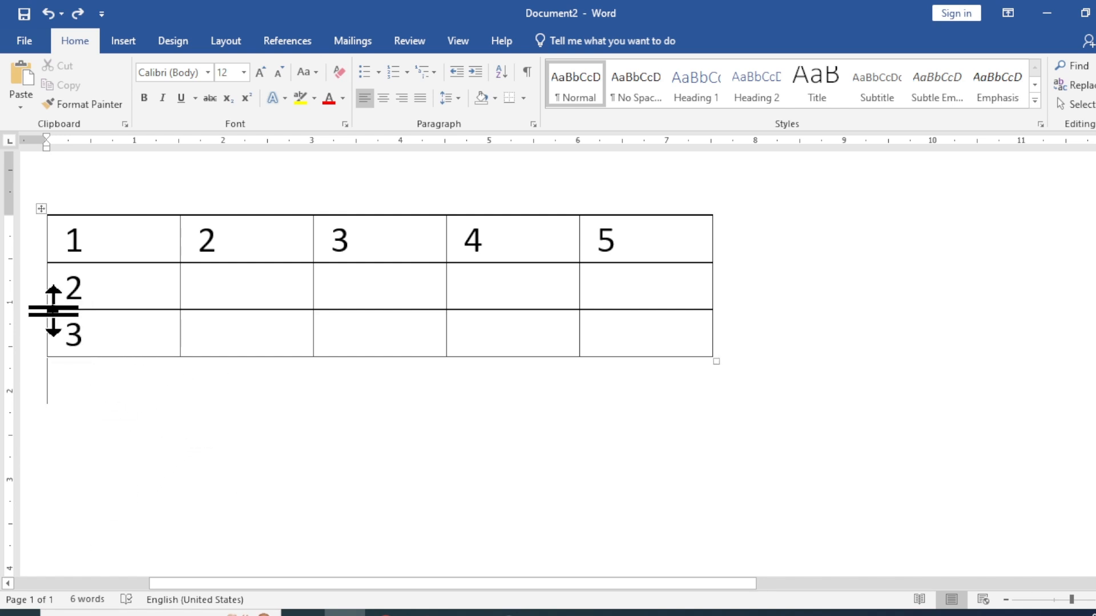
# Select the table's second row, insert a row above it with Insert Above, and undo the insertion.
pyautogui.moveTo(31, 297)
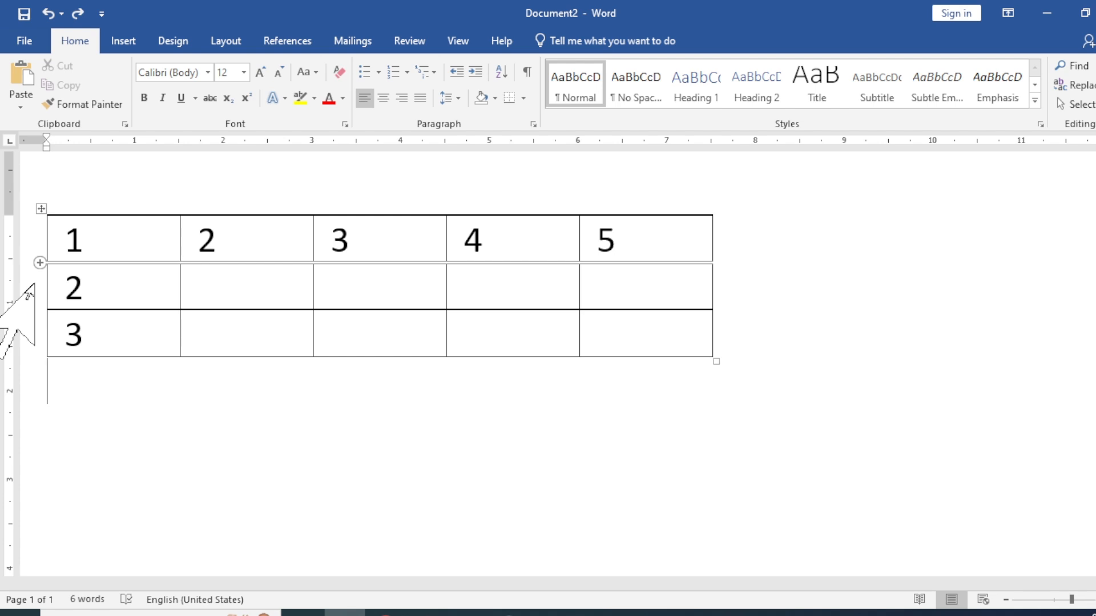
pyautogui.click(32, 286)
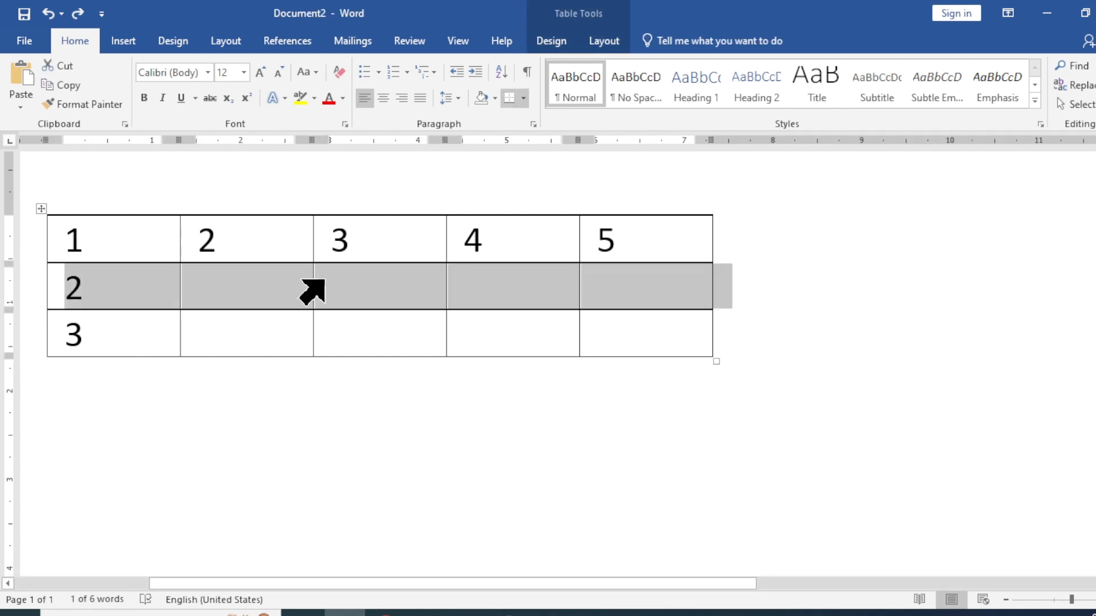
pyautogui.click(611, 45)
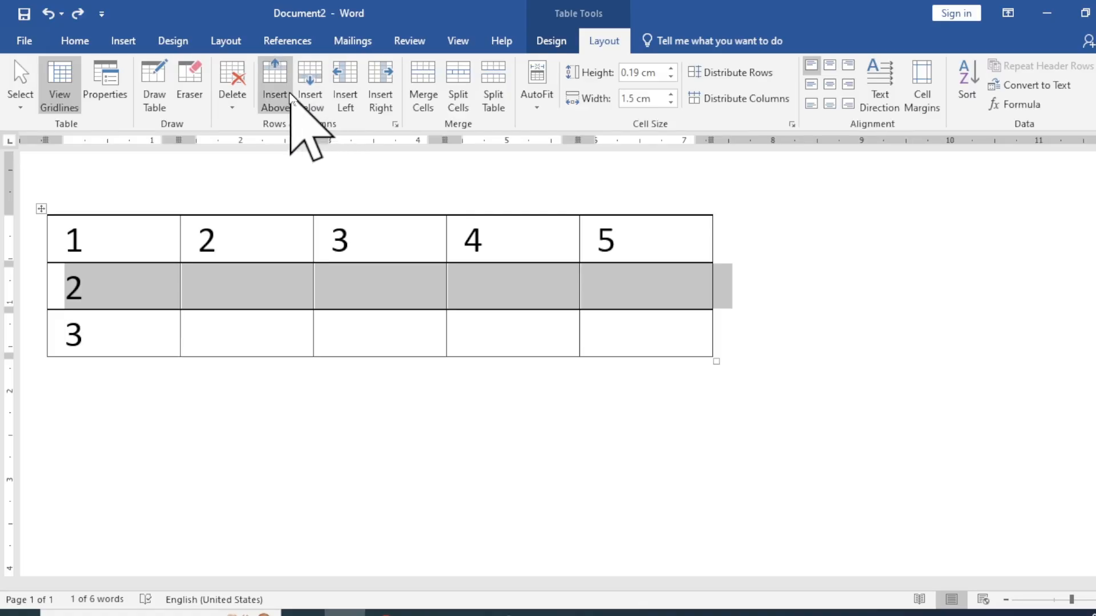
pyautogui.click(283, 90)
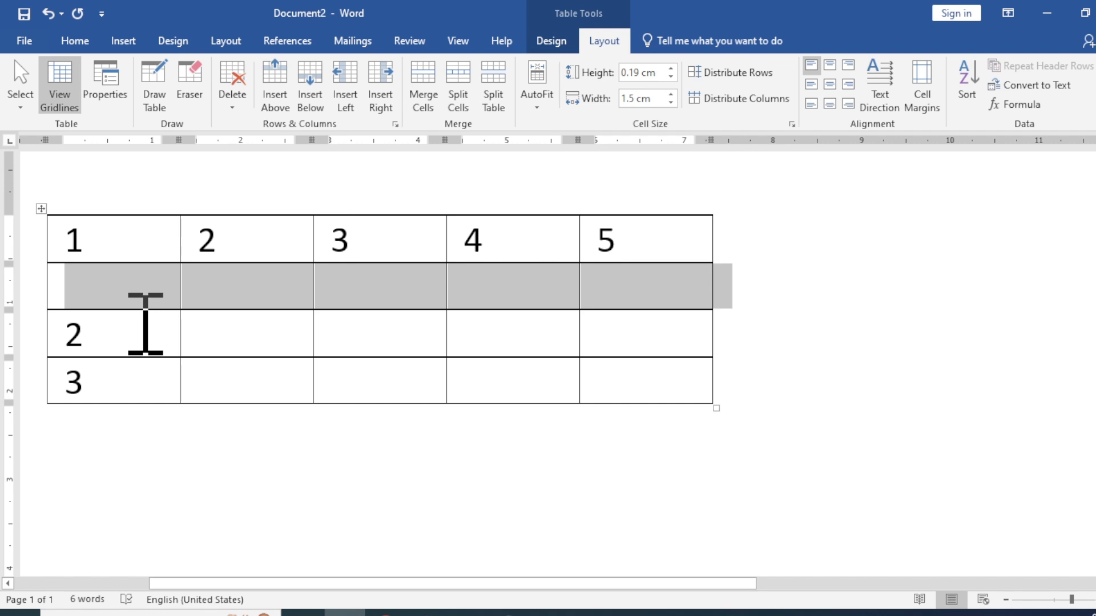
pyautogui.hotkey('ctrl', 'z')
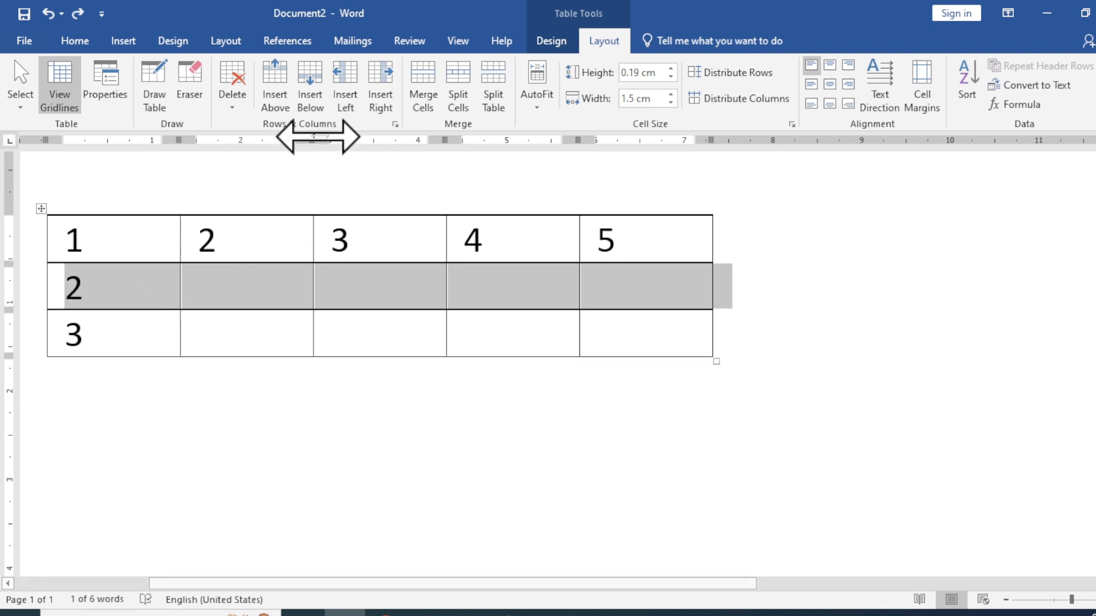
# Insert a row below the selected second row with Insert Below, undo it, and deselect the row.
pyautogui.click(311, 102)
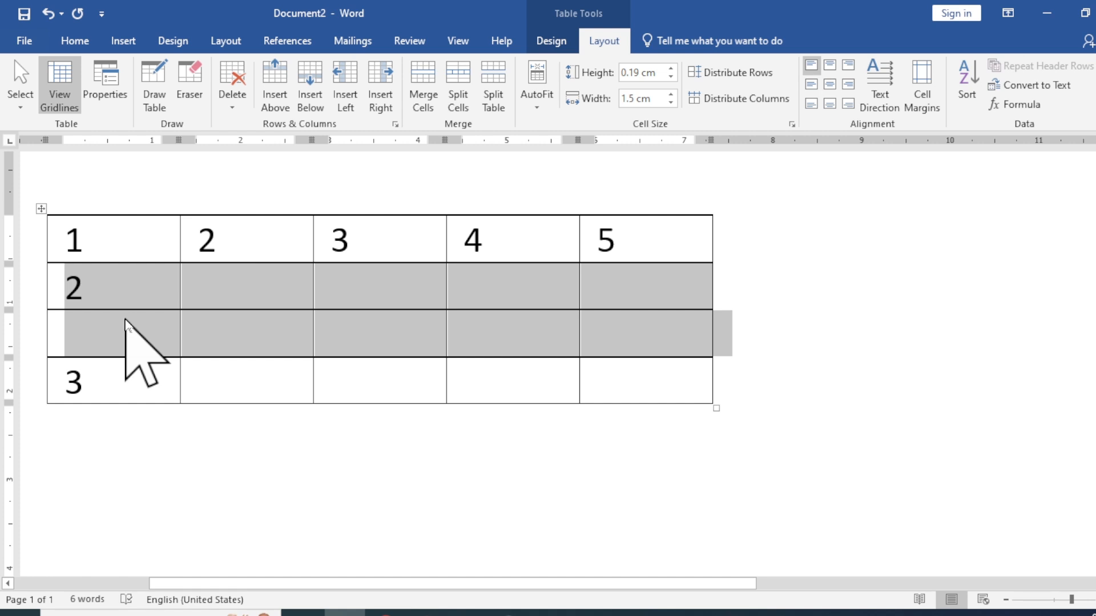
pyautogui.hotkey('ctrl', 'z')
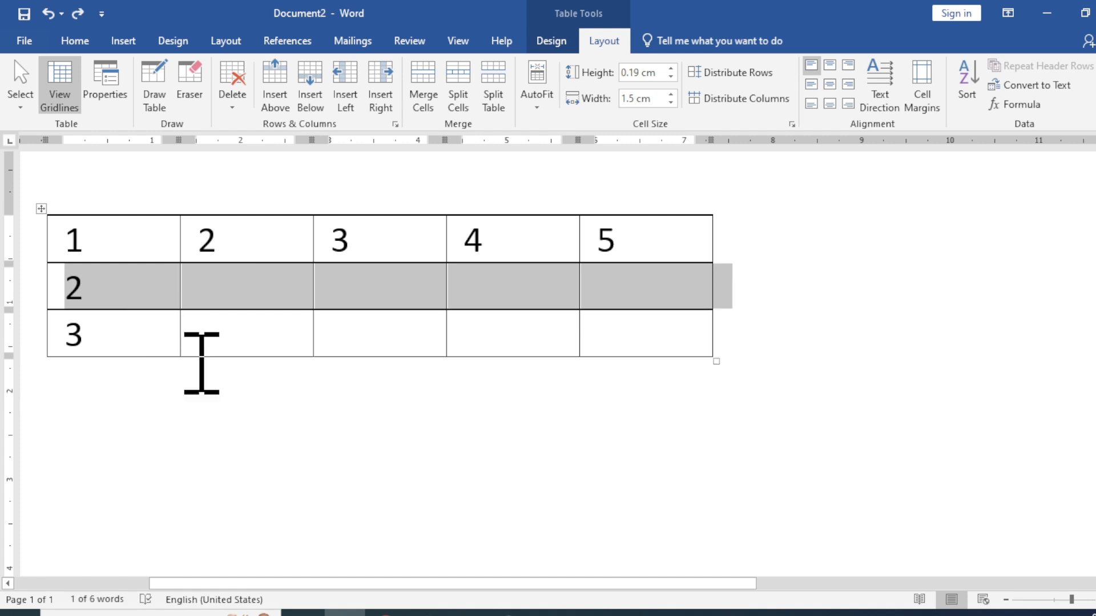
pyautogui.click(190, 379)
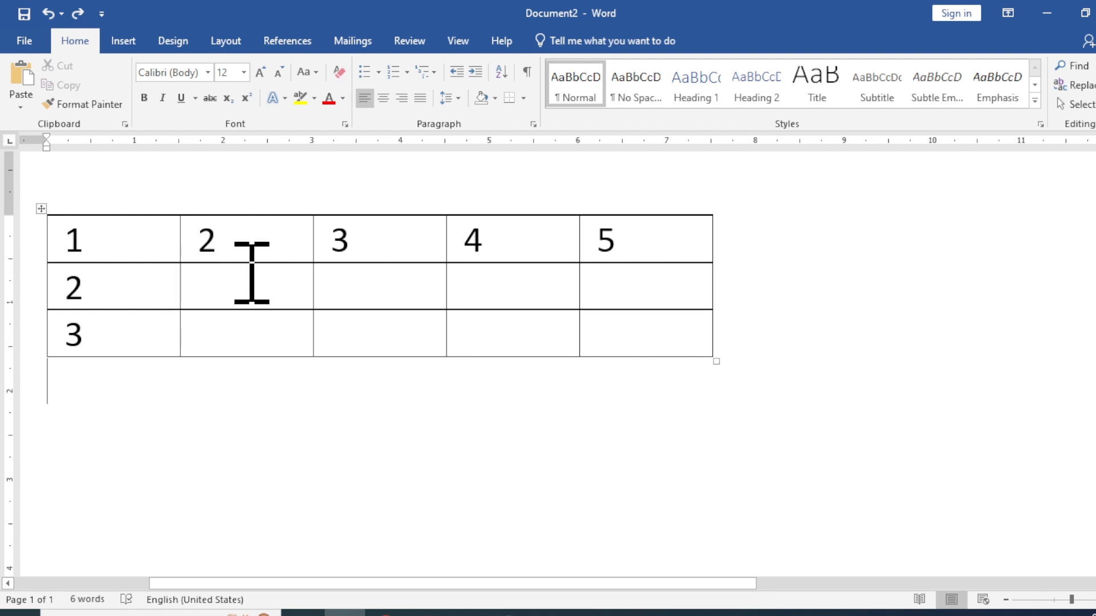
# Insert a row below the second row from its fourth-column cell with Insert Rows Below, and undo the insertion.
pyautogui.click(492, 284)
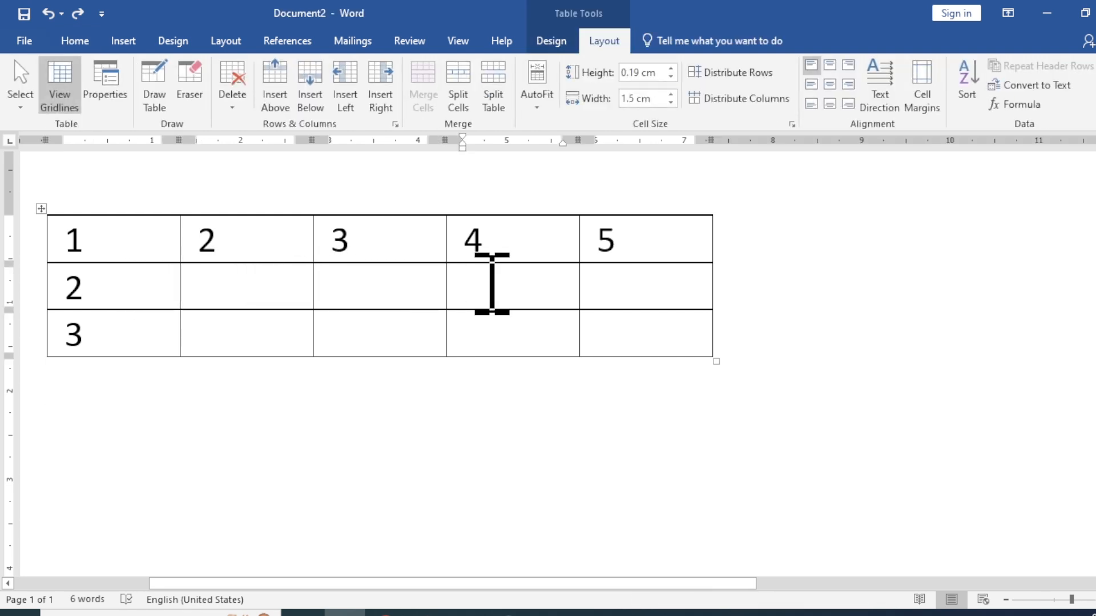
pyautogui.rightClick(491, 284)
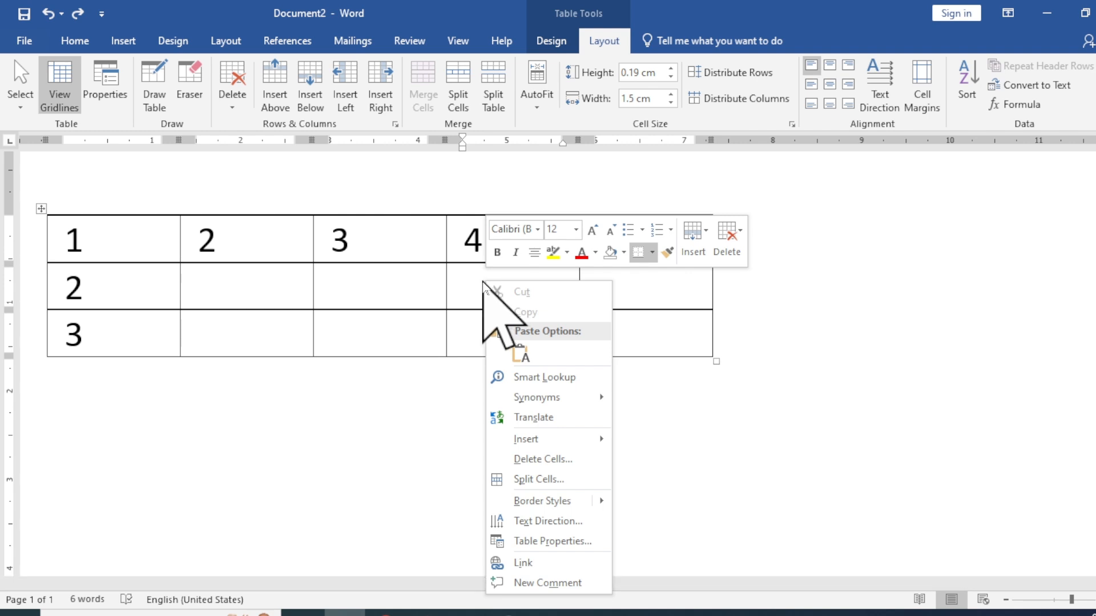
pyautogui.moveTo(557, 443)
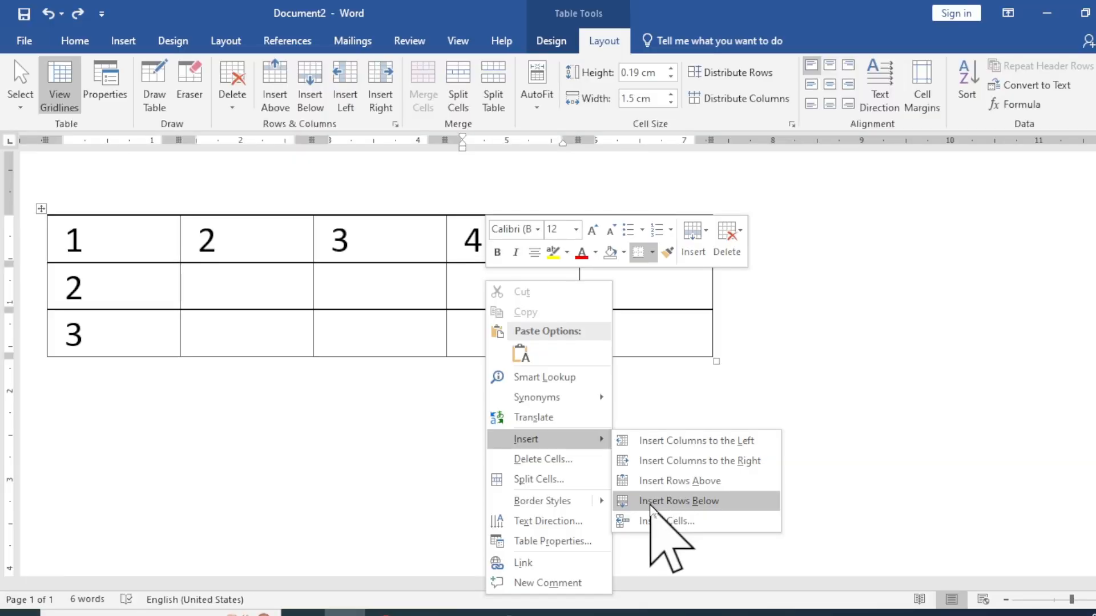
pyautogui.click(650, 506)
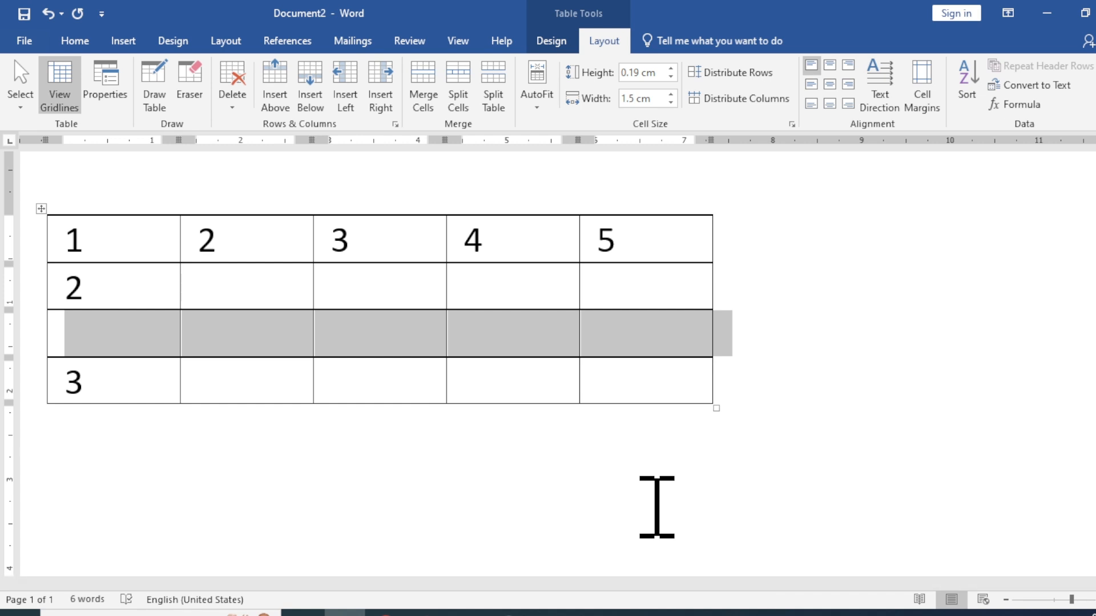
pyautogui.hotkey('ctrl', 'z')
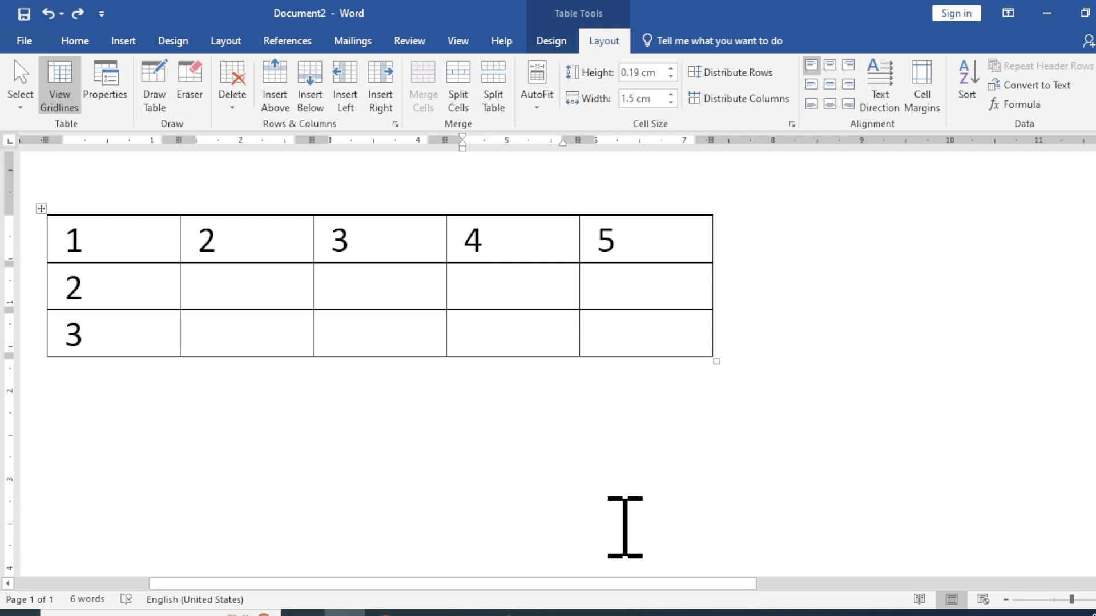
# Select the entire second row, insert a row above it using the legacy Office access-key sequence, and undo the insertion.
pyautogui.moveTo(23, 294)
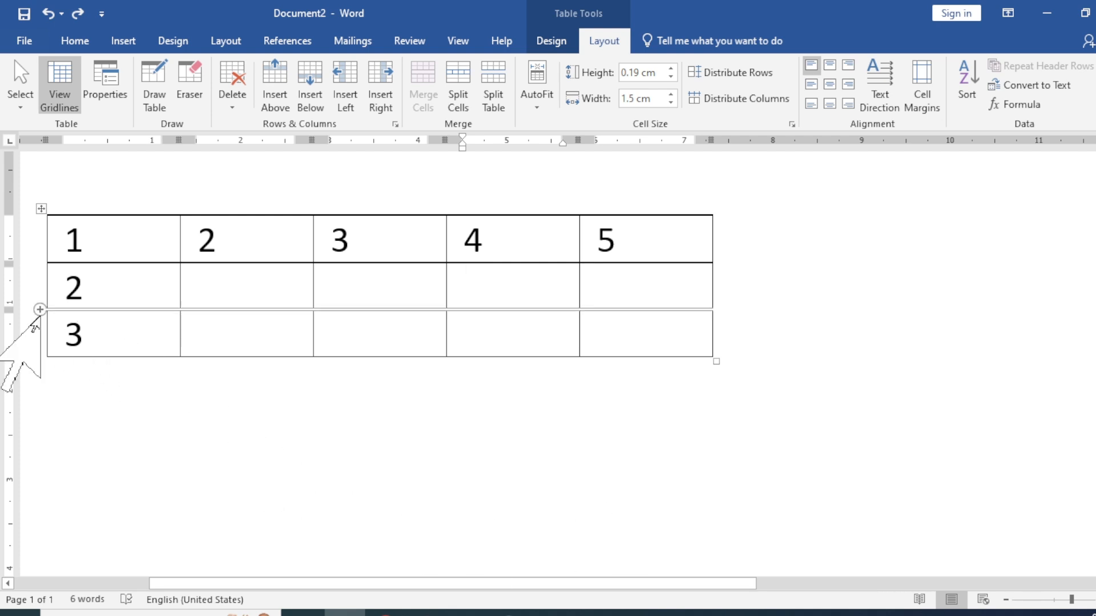
pyautogui.click(25, 288)
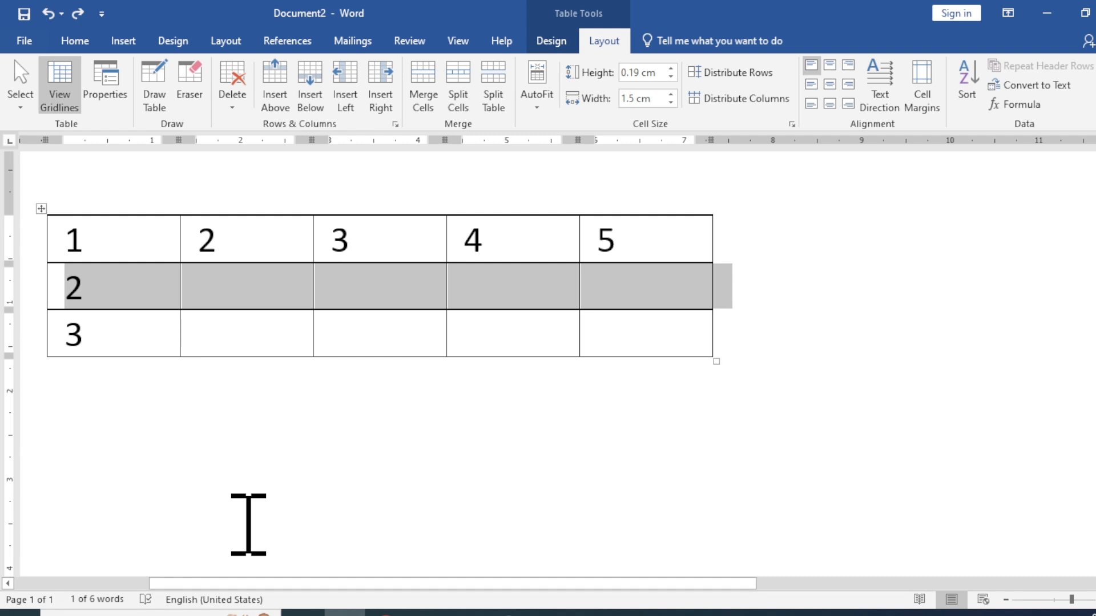
pyautogui.press('alt')
pyautogui.press('a')
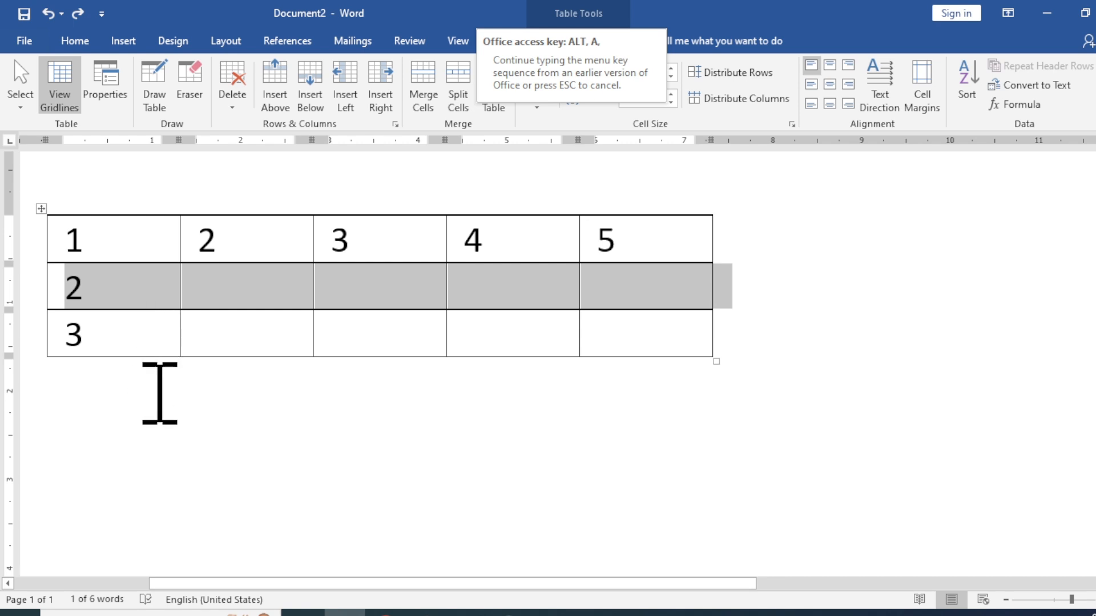
pyautogui.press('a')
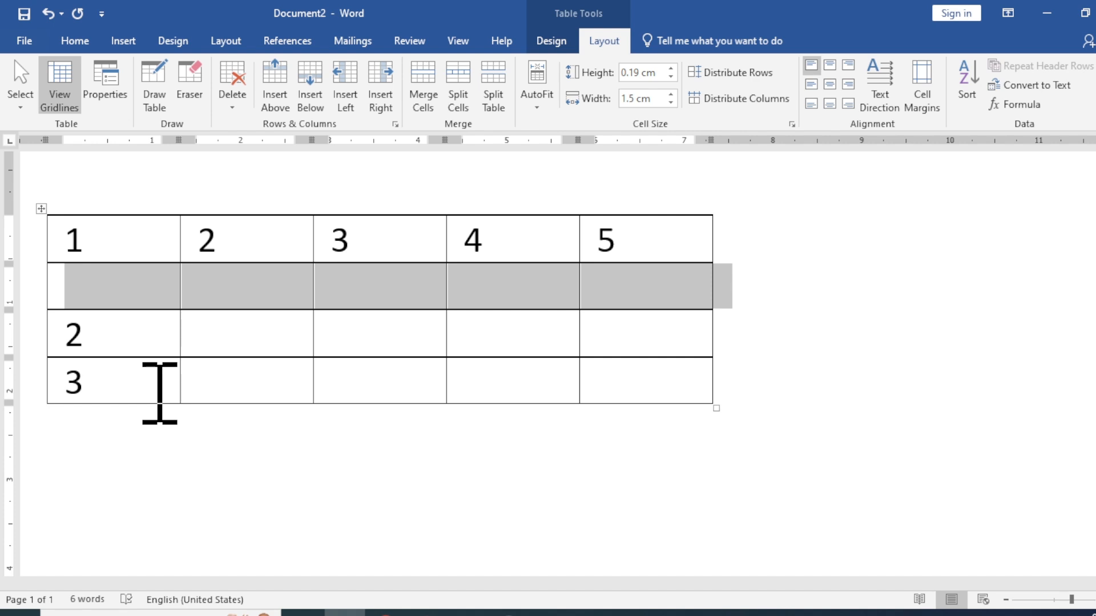
pyautogui.hotkey('ctrl', 'z')
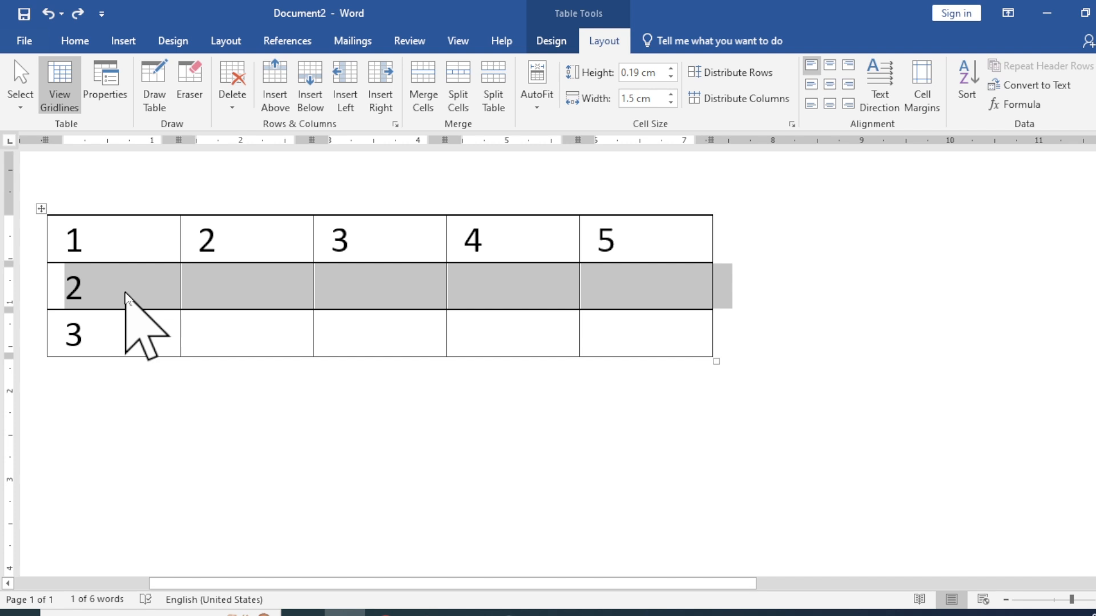
# Insert a row below the selected second row using the legacy Office access-key sequence, and undo the insertion.
pyautogui.hotkey('alt', 'a')
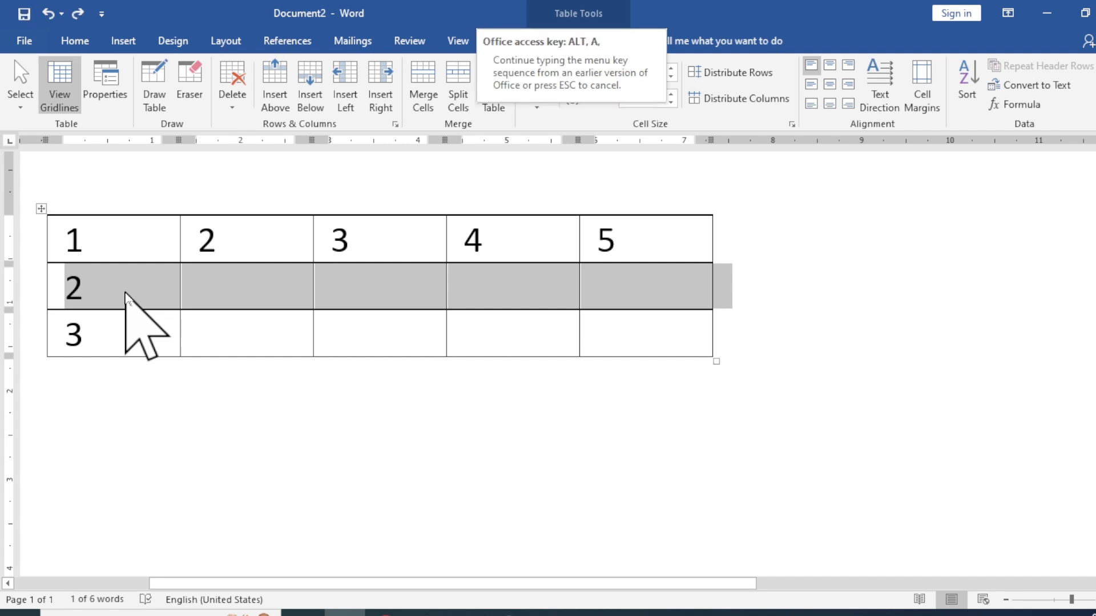
pyautogui.press('i')
pyautogui.press('b')
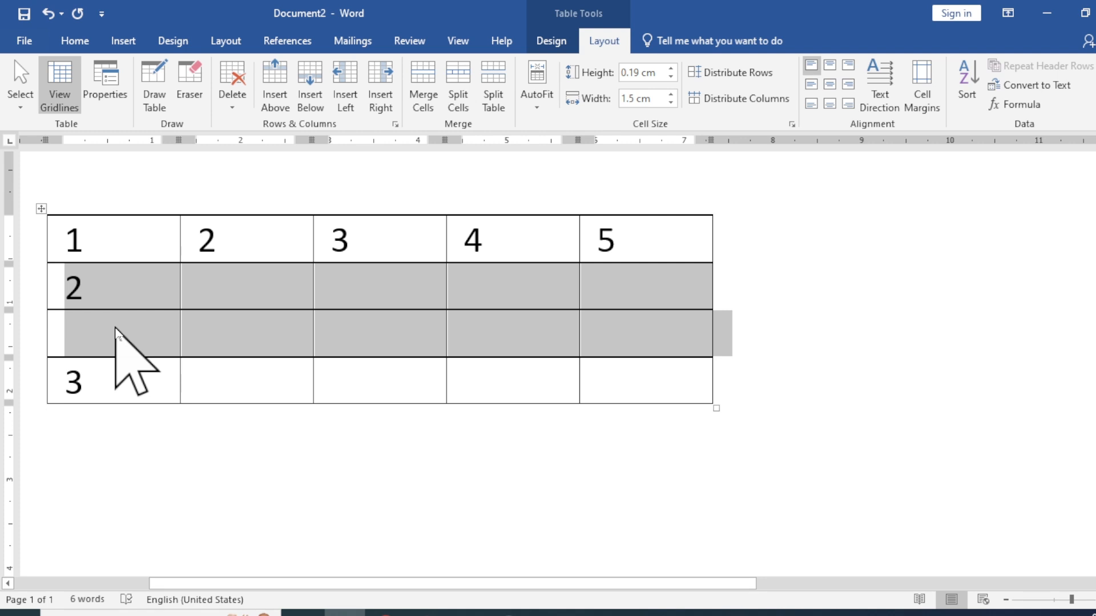
pyautogui.hotkey('ctrl', 'z')
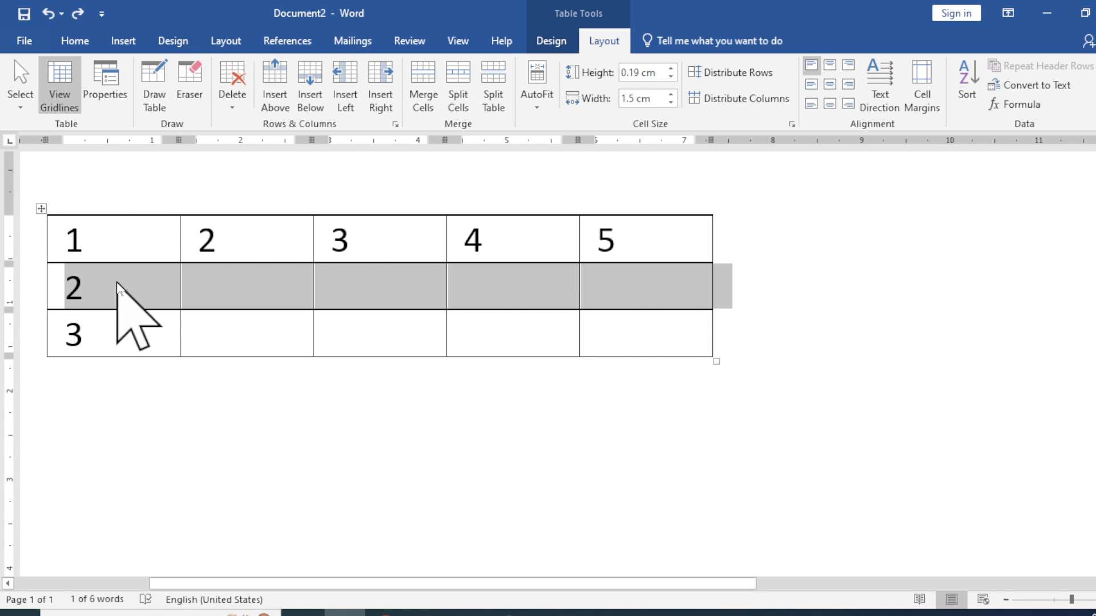
# Insert a row above the second row from its third-column cell using the ribbon's key tips, and undo the insertion.
pyautogui.click(421, 285)
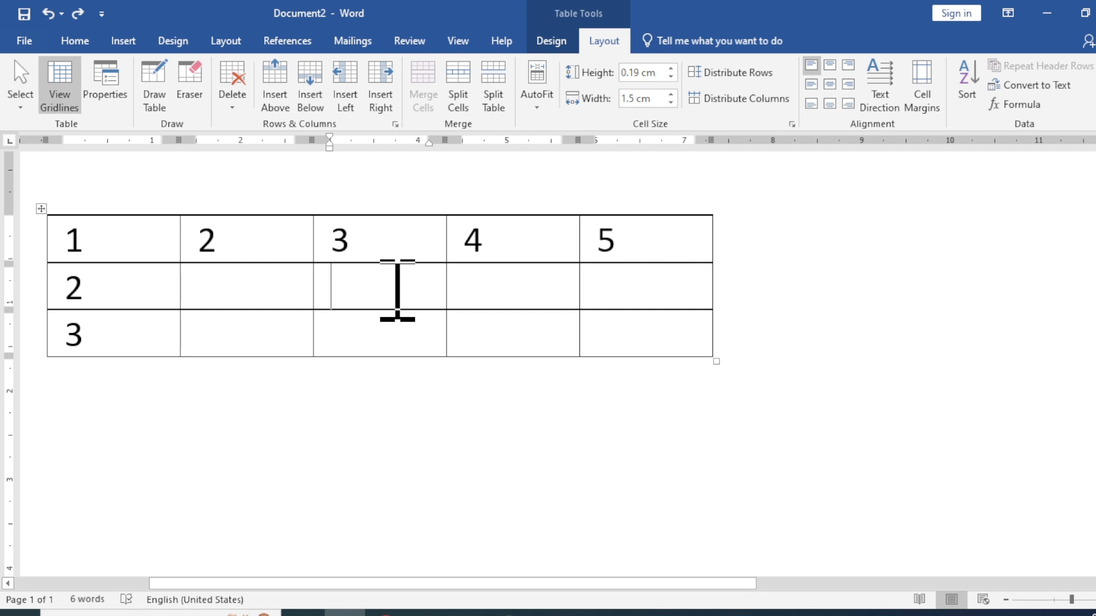
pyautogui.press('alt')
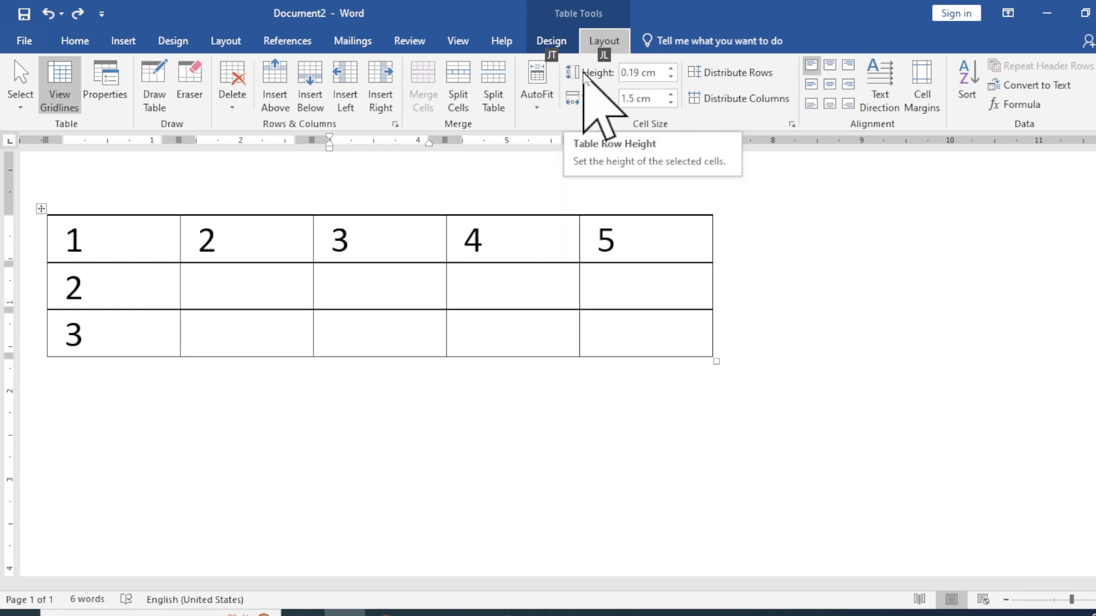
pyautogui.press('l')
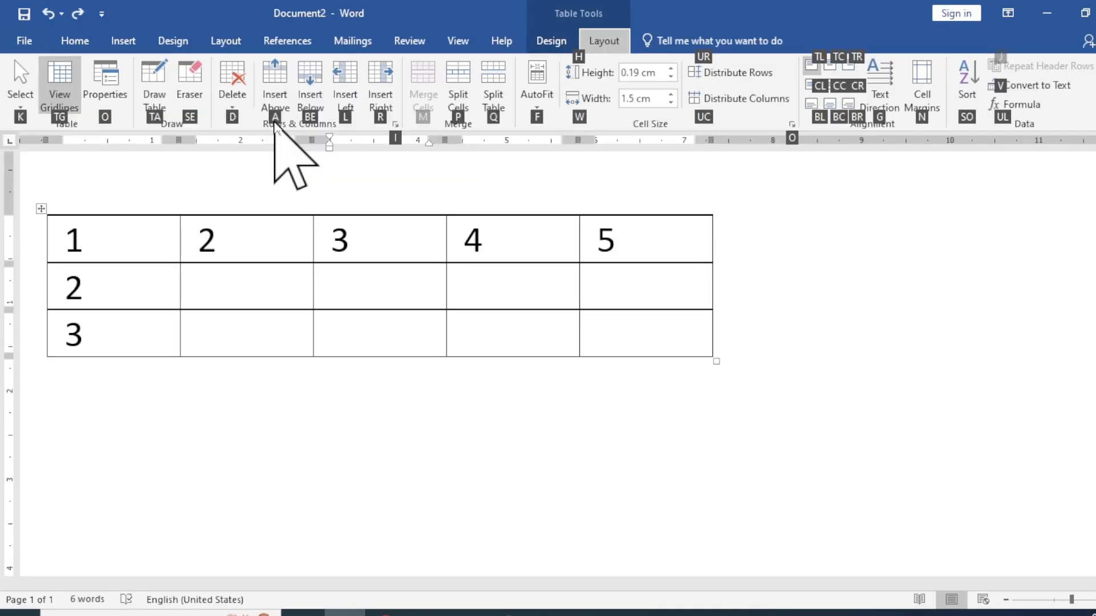
pyautogui.press('a')
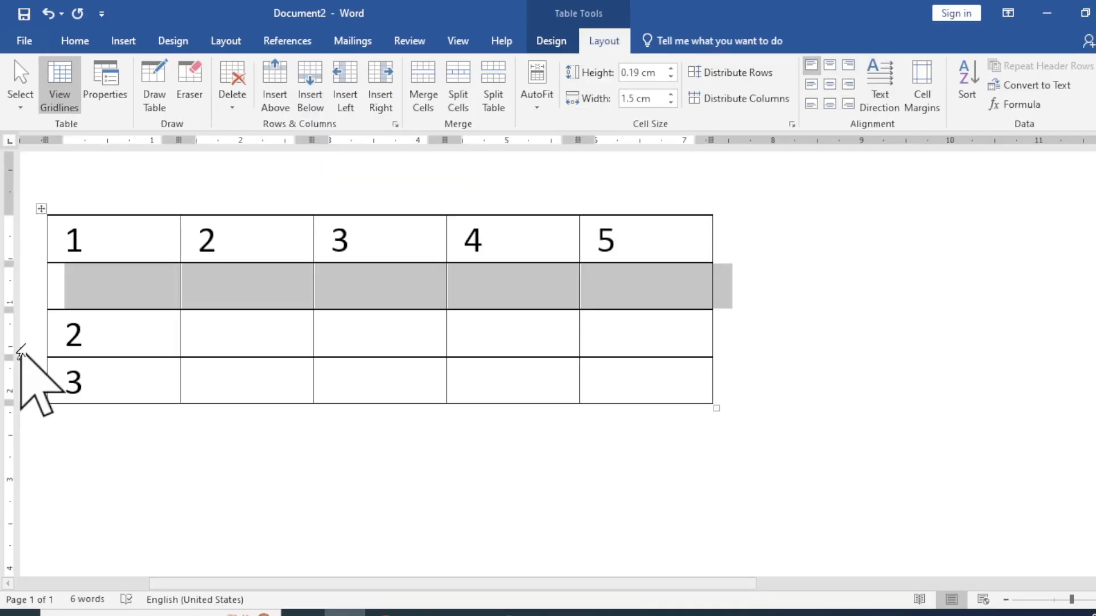
pyautogui.hotkey('ctrl', 'z')
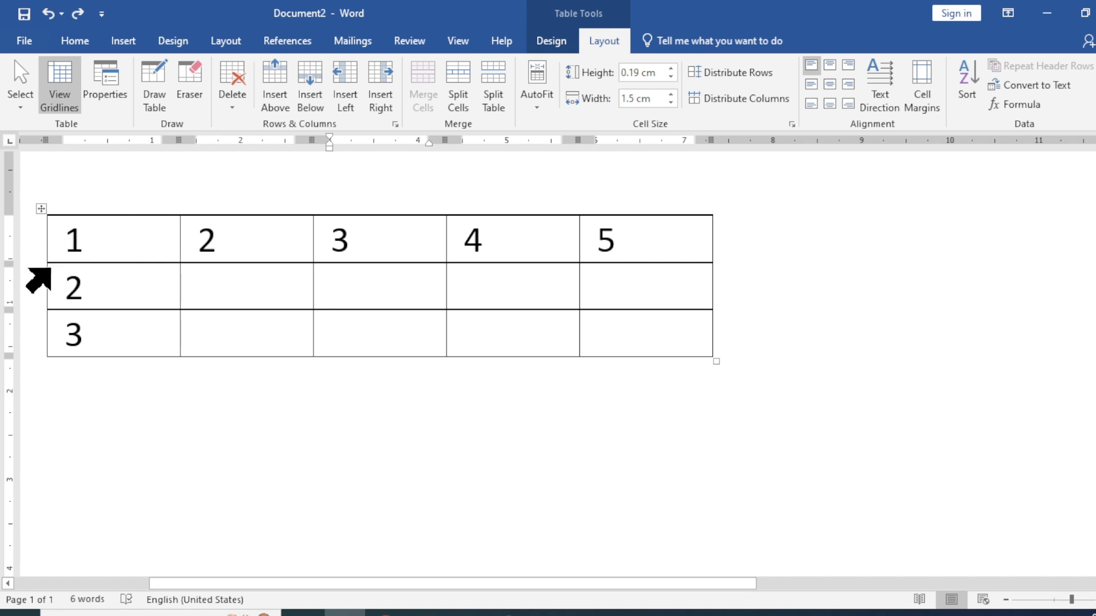
# Insert a row at the border between the first and second rows with the insert control, and undo the insertion.
pyautogui.moveTo(43, 264)
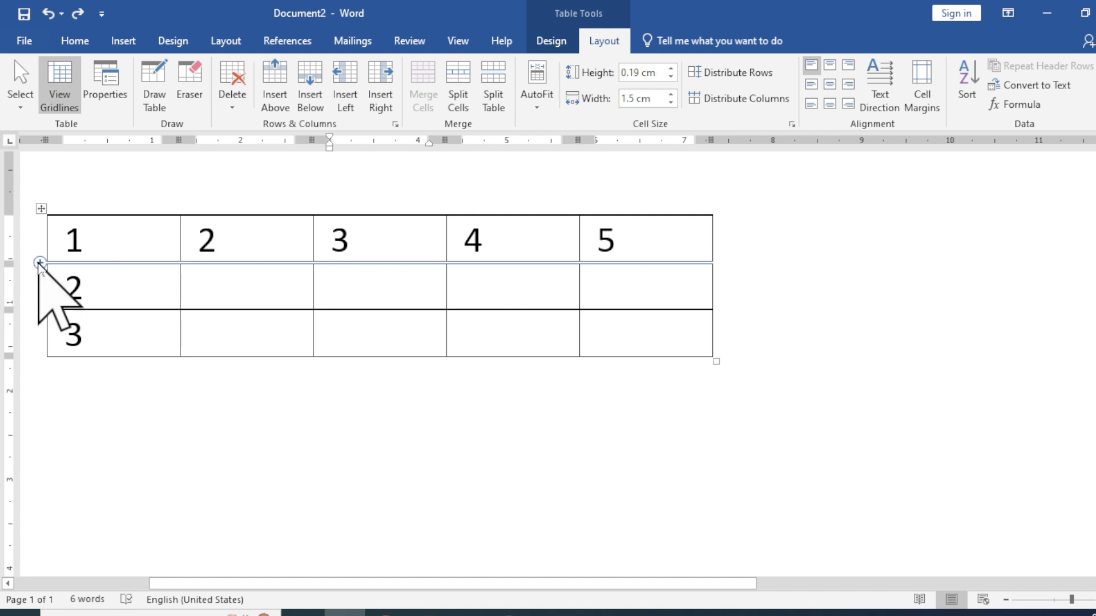
pyautogui.click(40, 262)
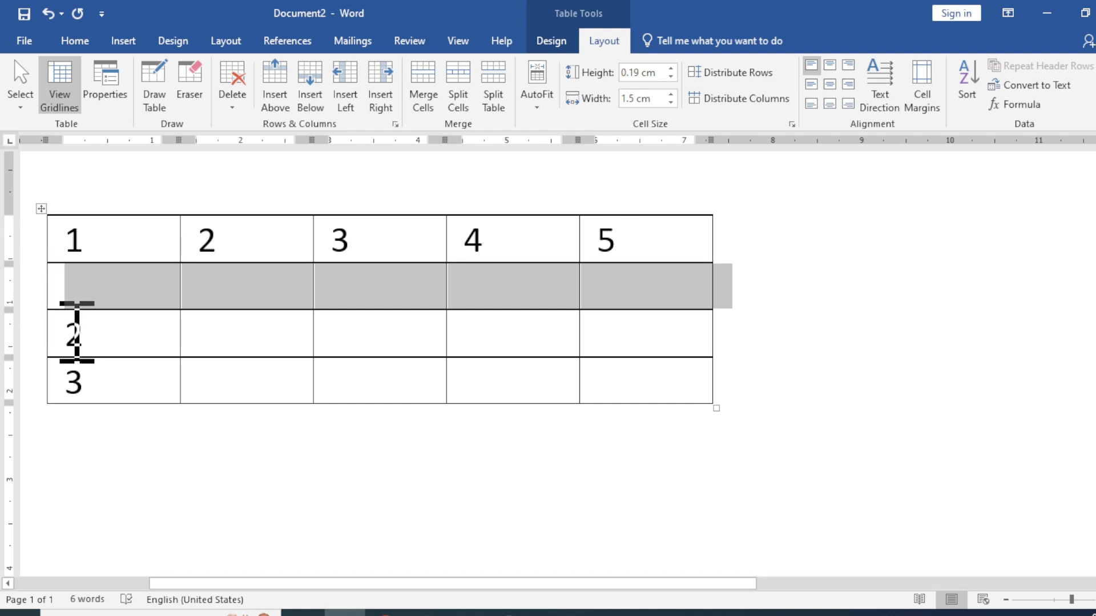
pyautogui.hotkey('ctrl', 'z')
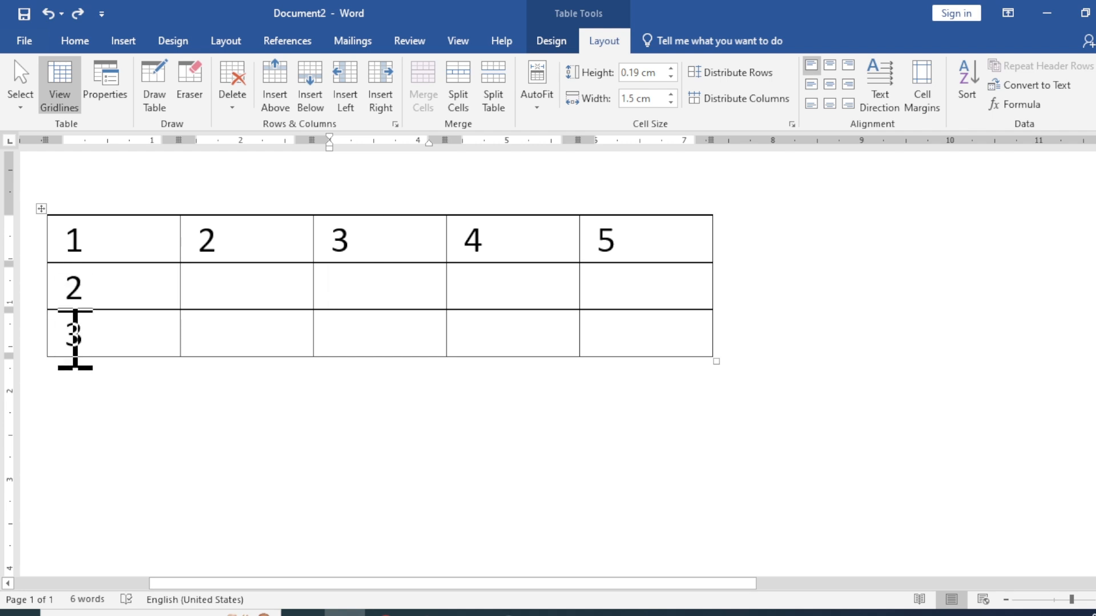
# Insert a row at the border between the second and third rows with the insert control, and undo the insertion.
pyautogui.moveTo(42, 313)
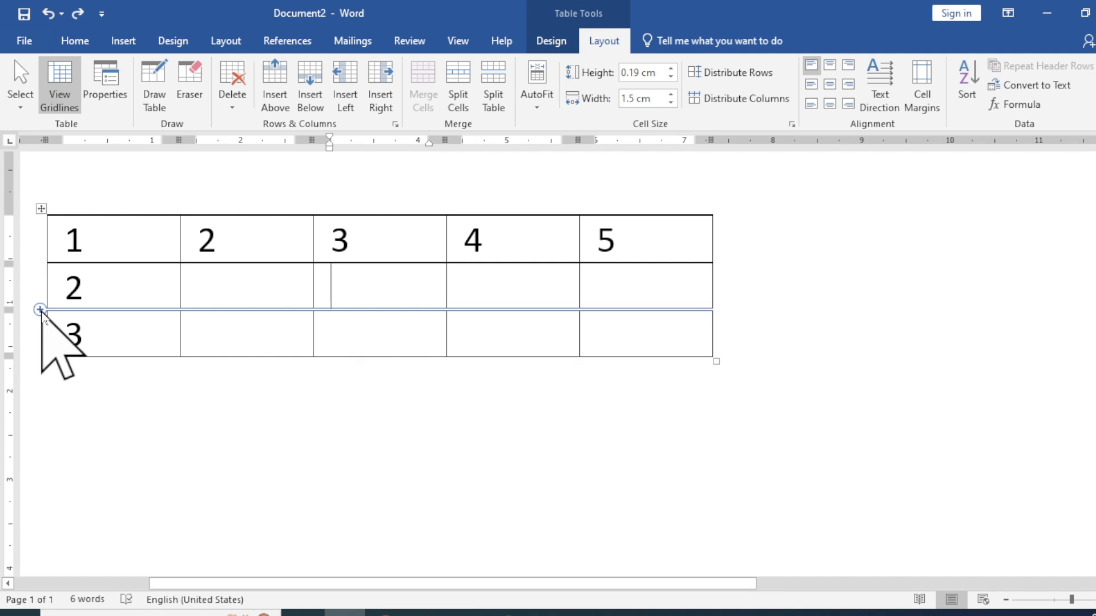
pyautogui.click(40, 311)
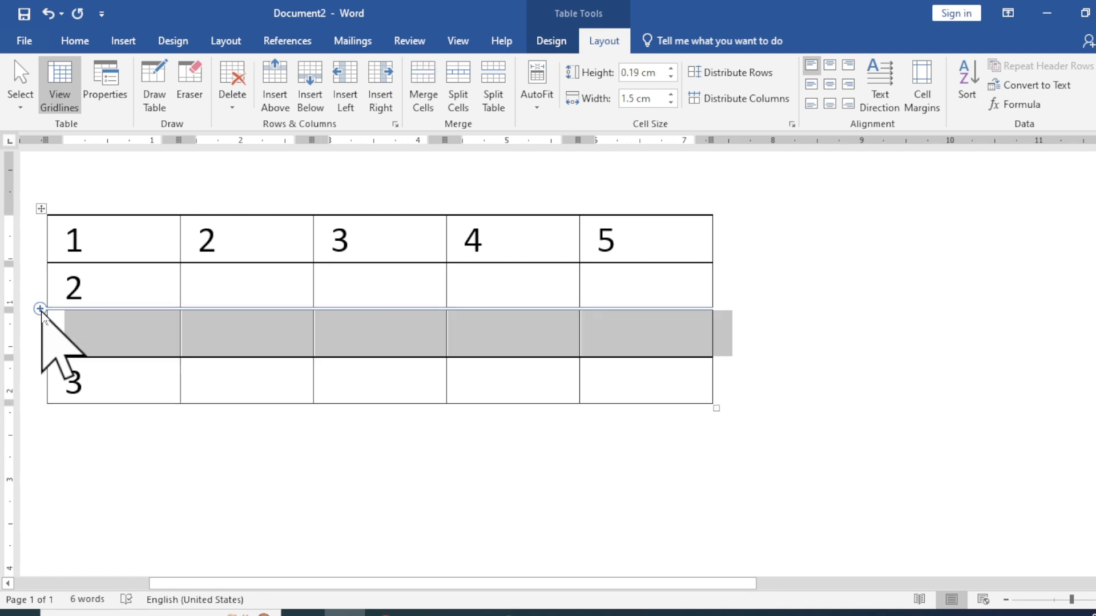
pyautogui.hotkey('ctrl', 'z')
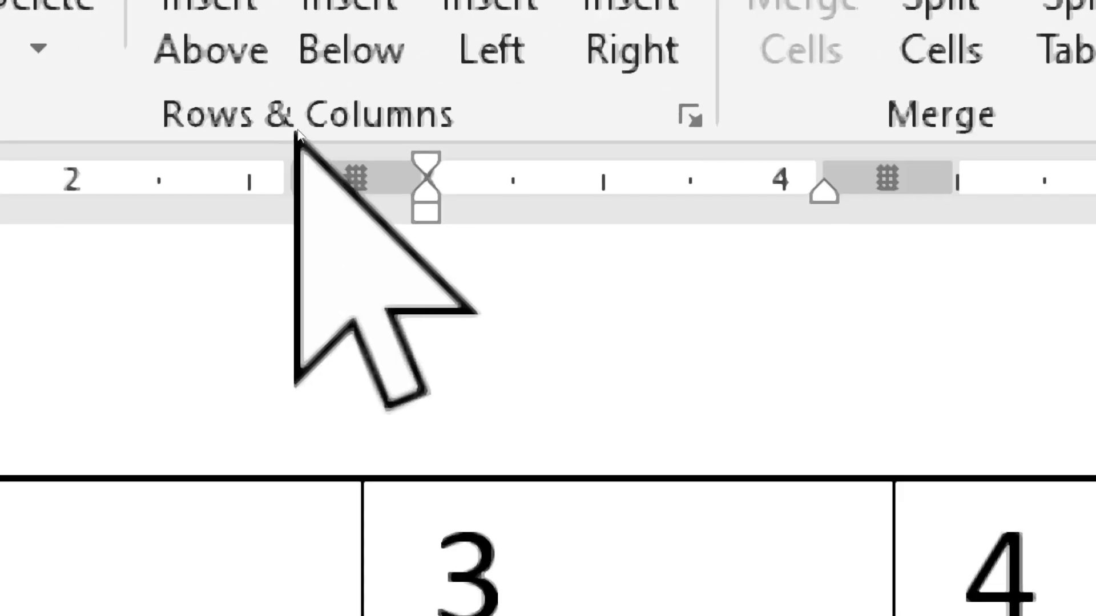
# Insert an entire row at the second row's third-column cell through the Insert Cells dialog, and undo the insertion.
pyautogui.click(692, 116)
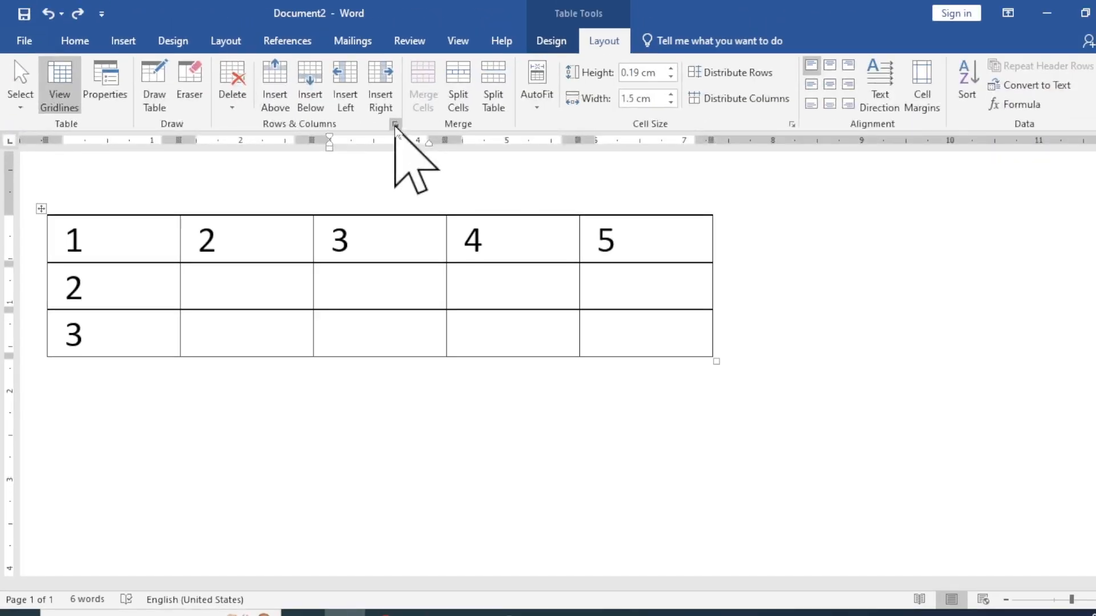
pyautogui.click(395, 125)
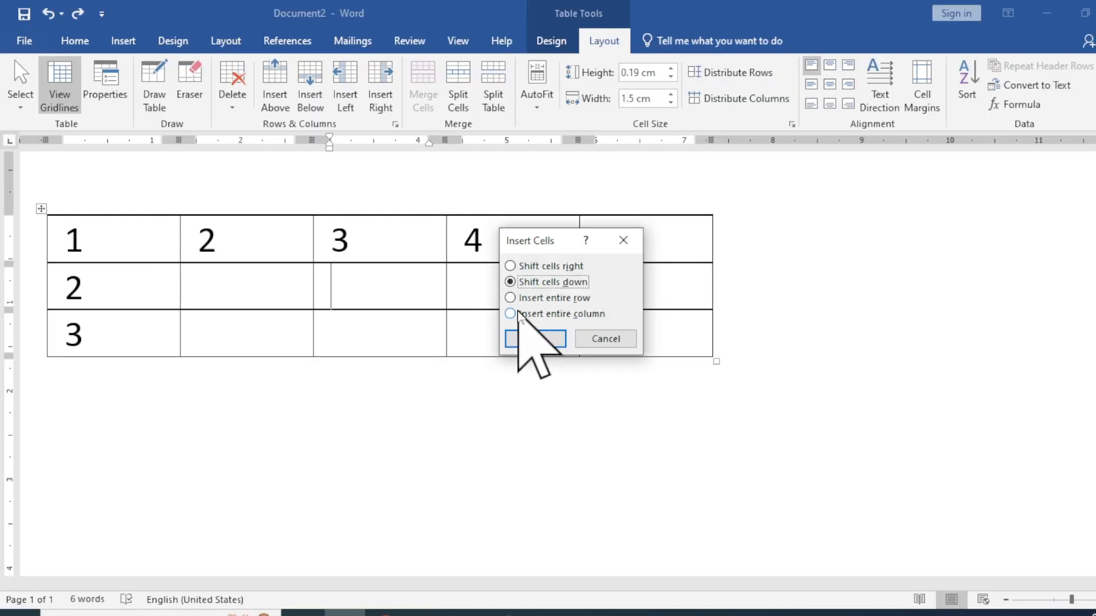
pyautogui.click(510, 298)
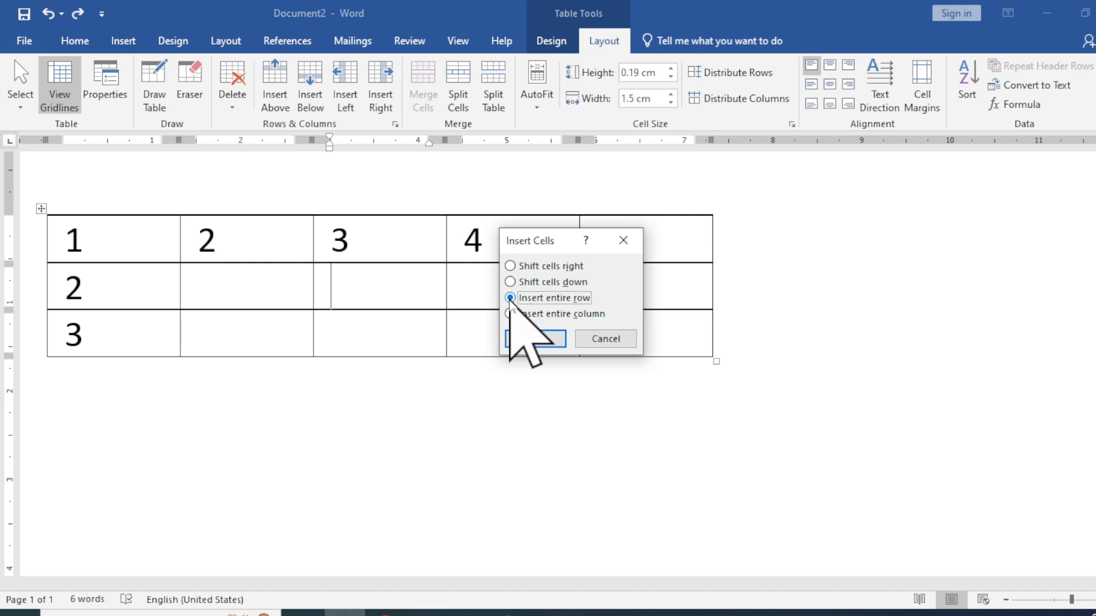
pyautogui.click(535, 338)
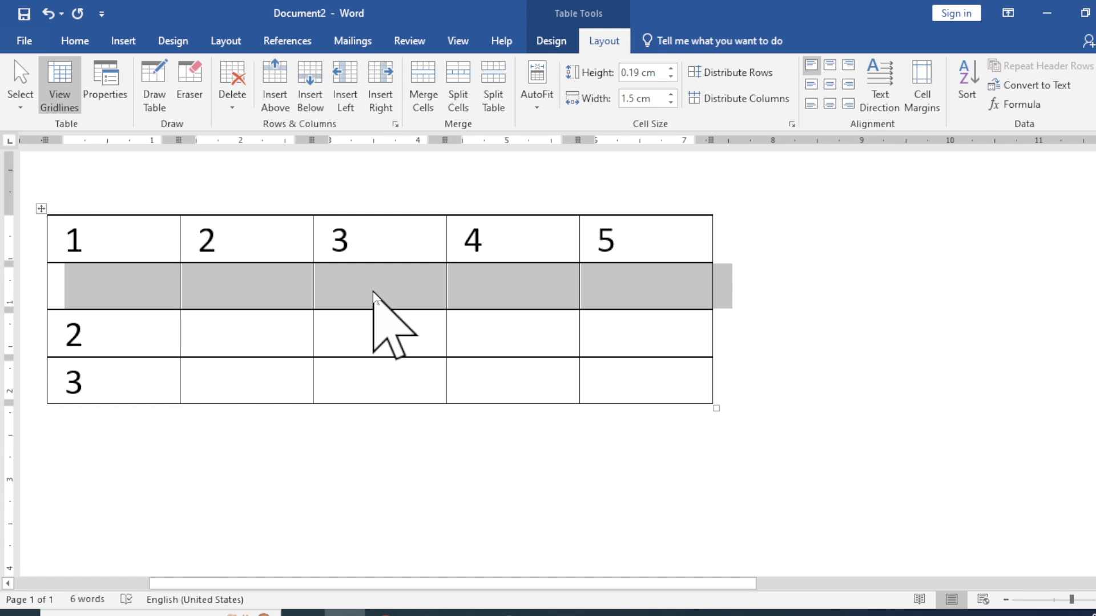
pyautogui.hotkey('ctrl', 'z')
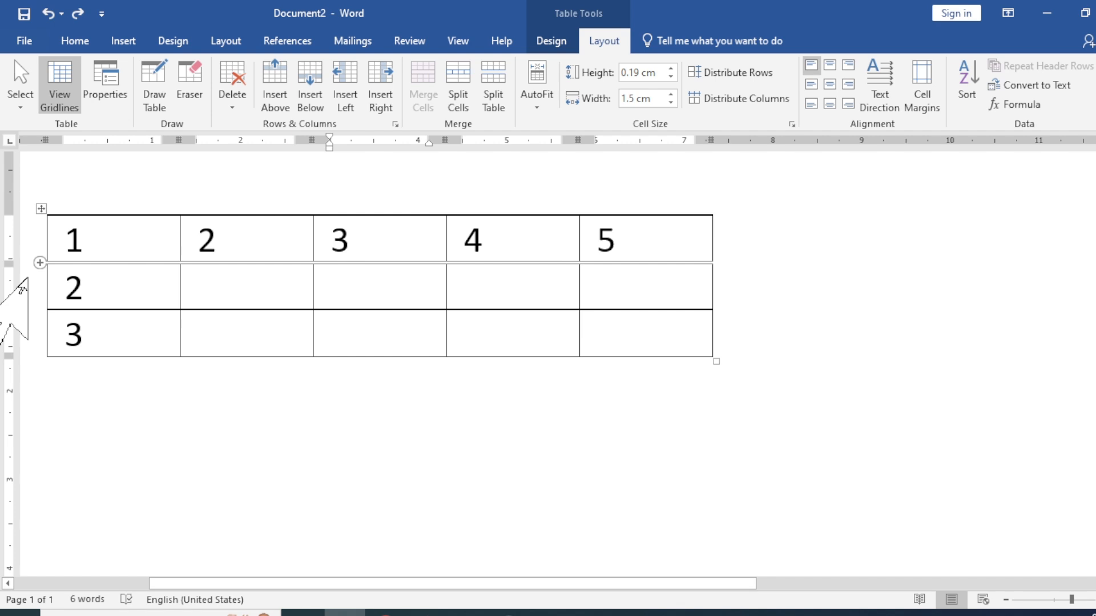
# Select the second and third rows, insert two rows above and two rows below them with the ribbon commands, undoing each insertion.
pyautogui.click(32, 298)
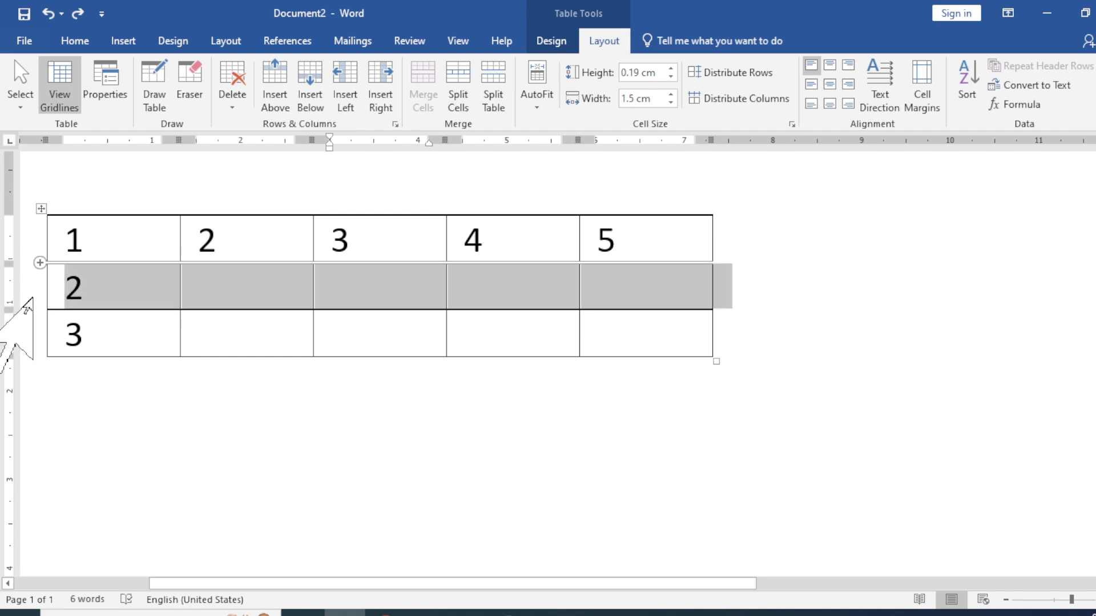
pyautogui.moveTo(29, 299); pyautogui.dragTo(34, 321)
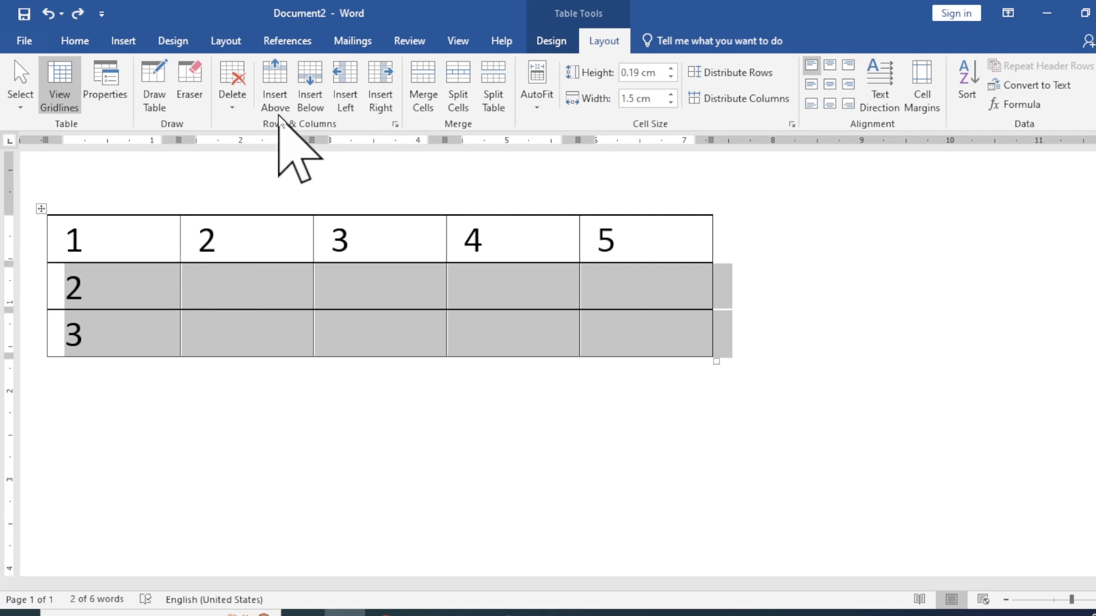
pyautogui.click(276, 85)
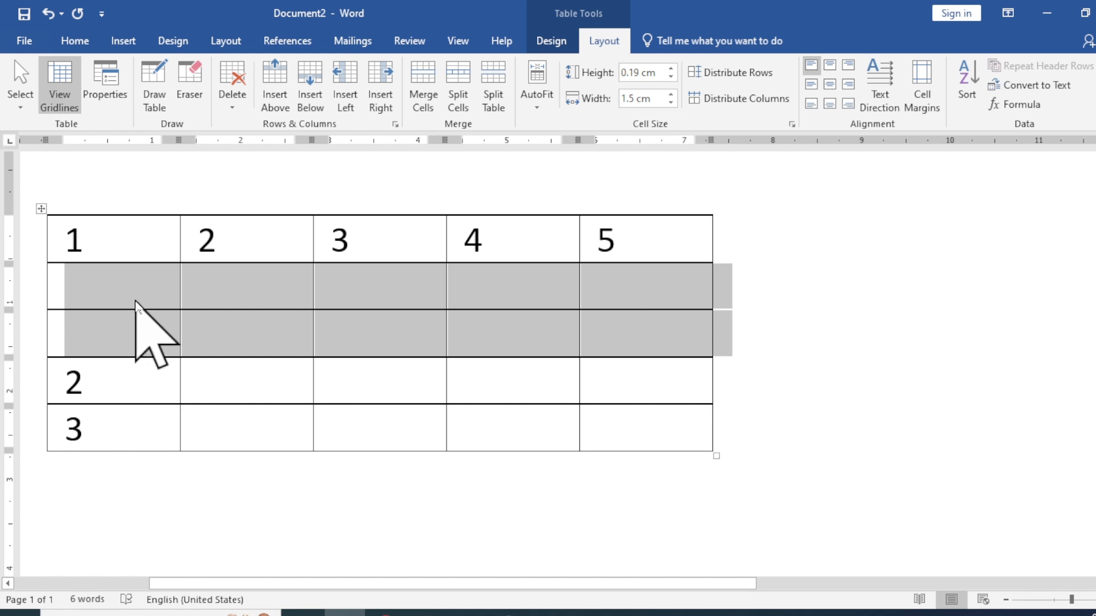
pyautogui.hotkey('ctrl', 'z')
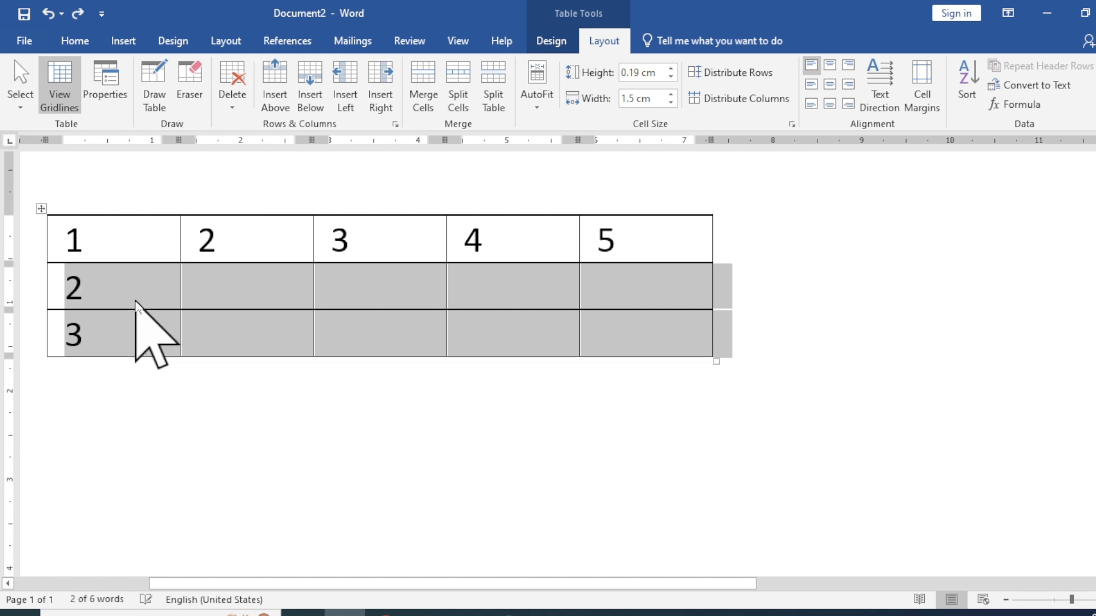
pyautogui.click(313, 91)
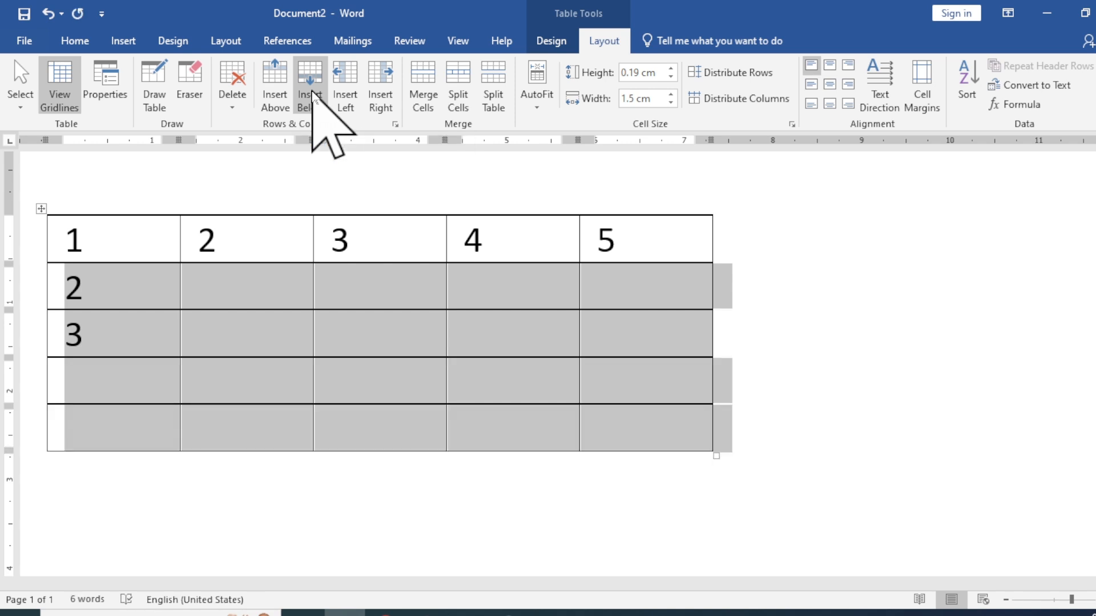
pyautogui.hotkey('ctrl', 'z')
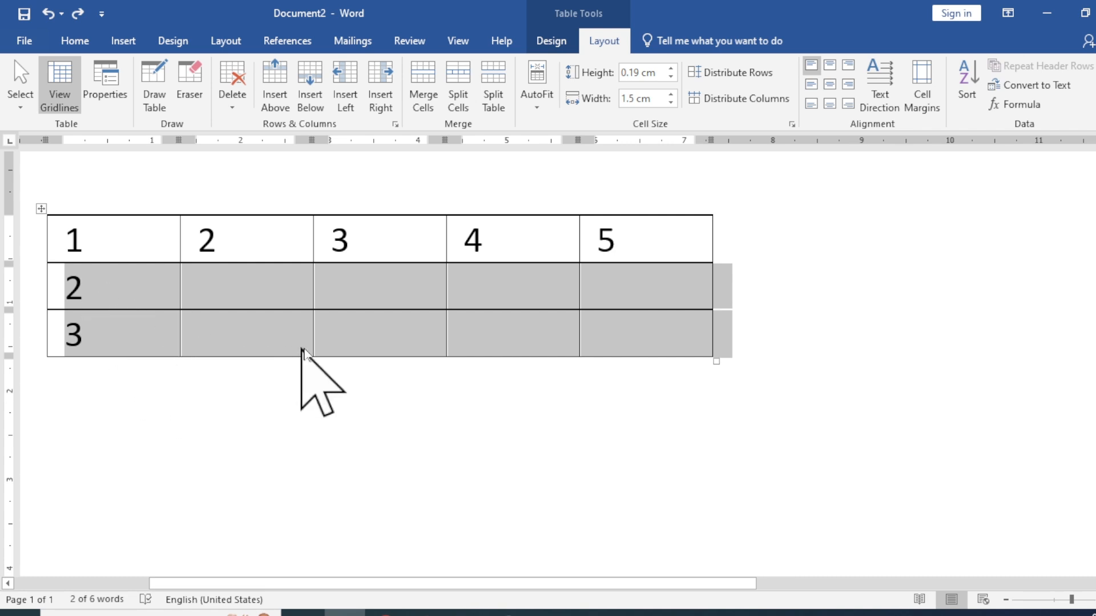
# Insert two rows above the selected second and third rows using the selection's context commands, and undo the insertion.
pyautogui.rightClick(395, 291)
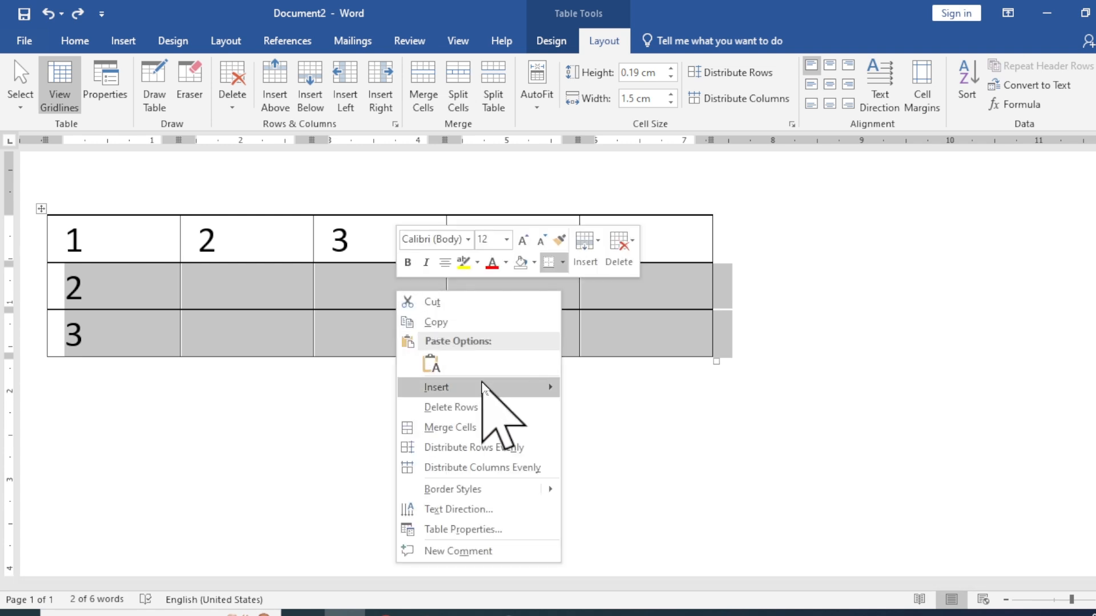
pyautogui.moveTo(484, 386)
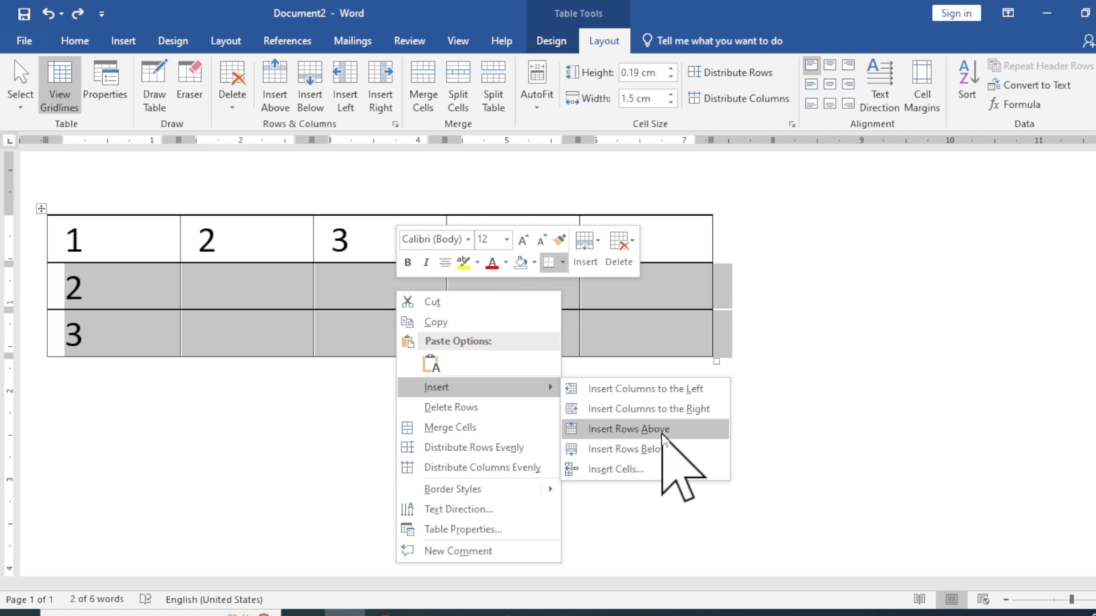
pyautogui.click(664, 431)
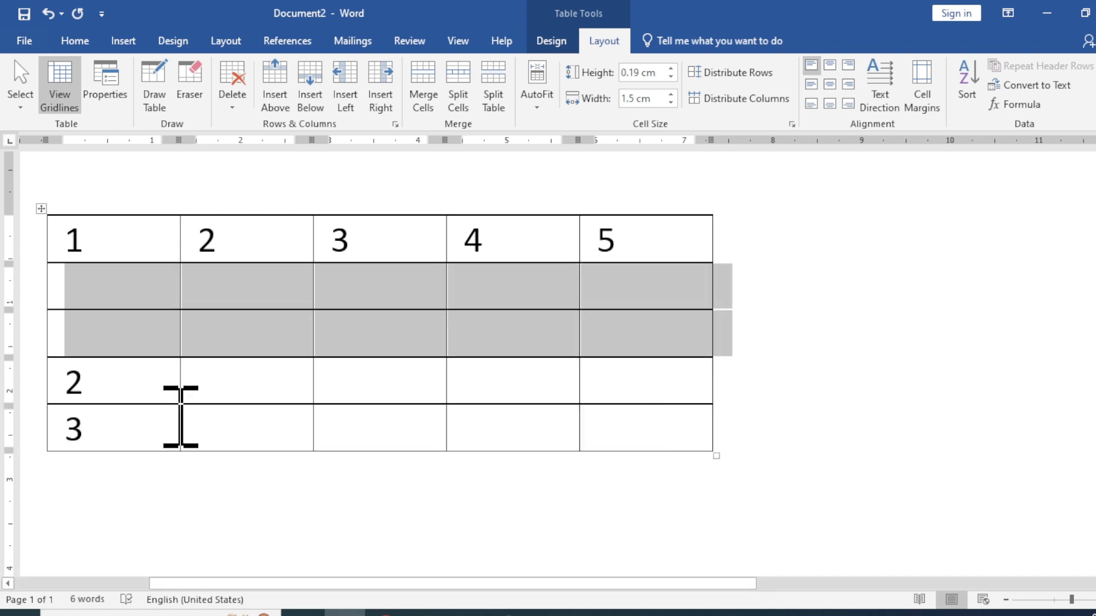
pyautogui.hotkey('ctrl', 'z')
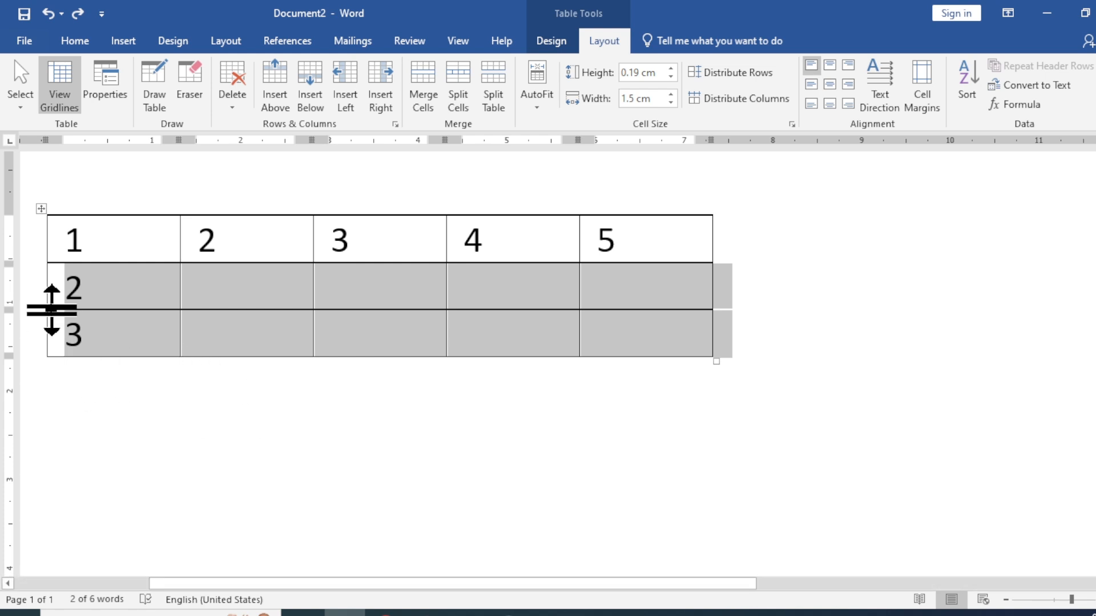
# Insert two rows above the selected second and third rows using the legacy Office access-key sequence, and undo the insertion.
pyautogui.moveTo(33, 276)
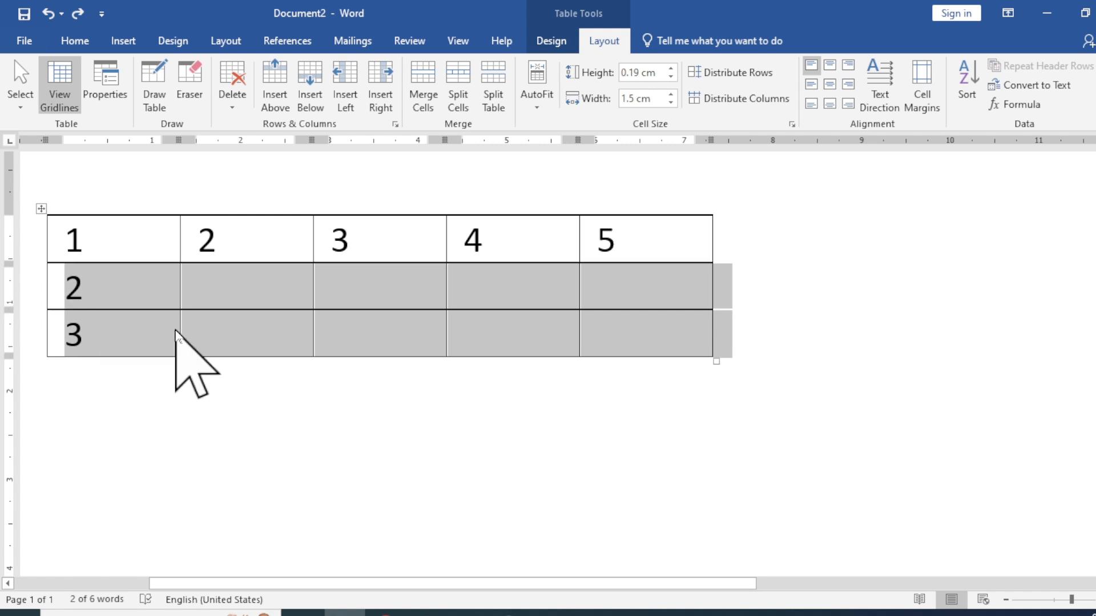
pyautogui.press('alt')
pyautogui.press('a')
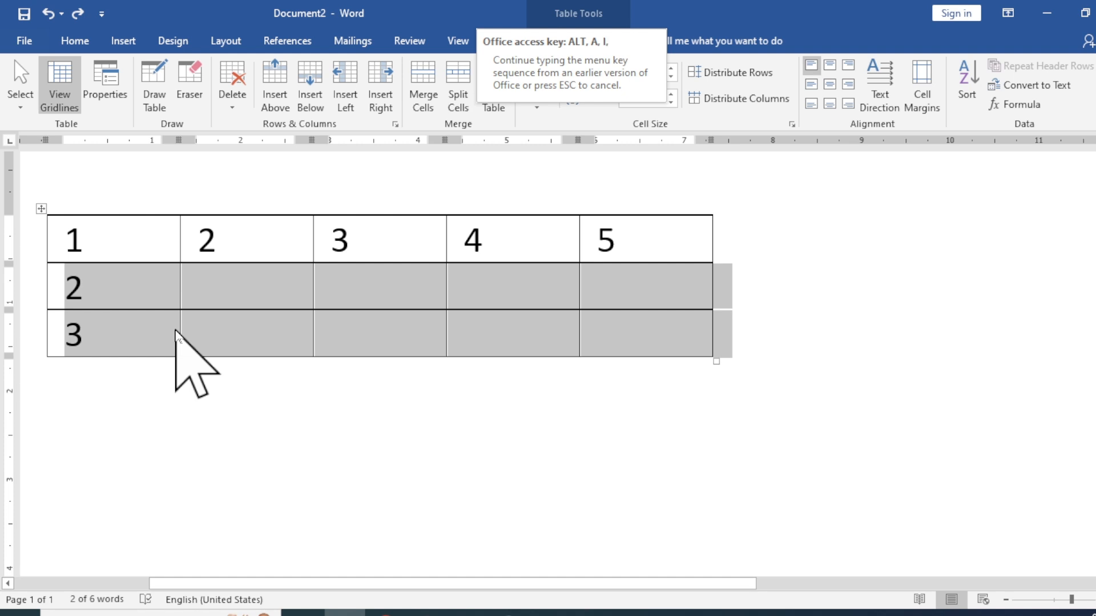
pyautogui.press('a')
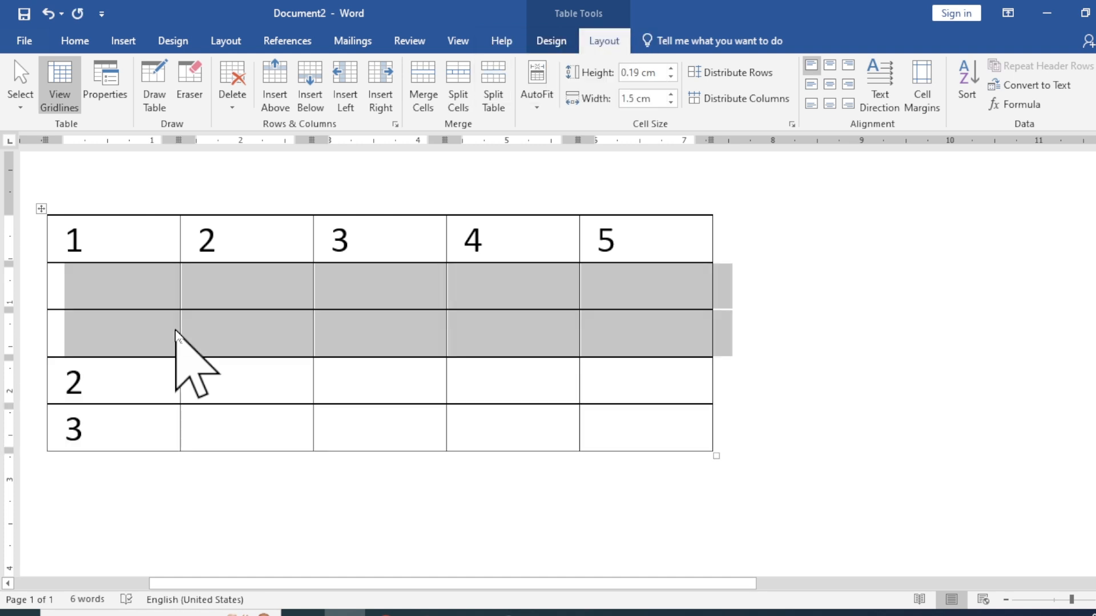
pyautogui.hotkey('ctrl', 'z')
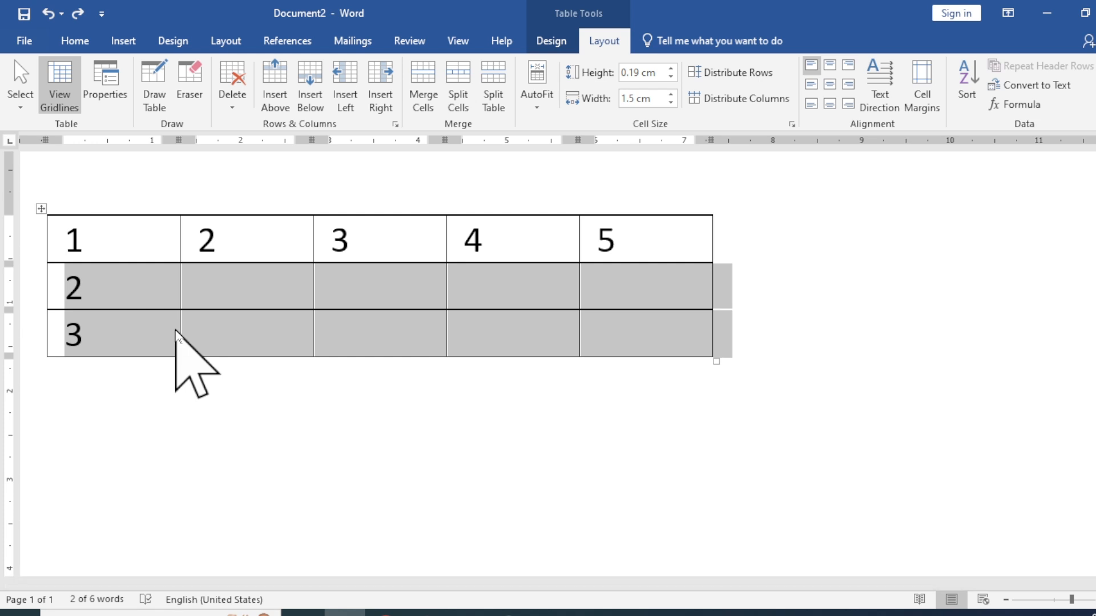
# Insert two rows below the selected second and third rows using the legacy Office access-key sequence, and undo the insertion.
pyautogui.press('alt')
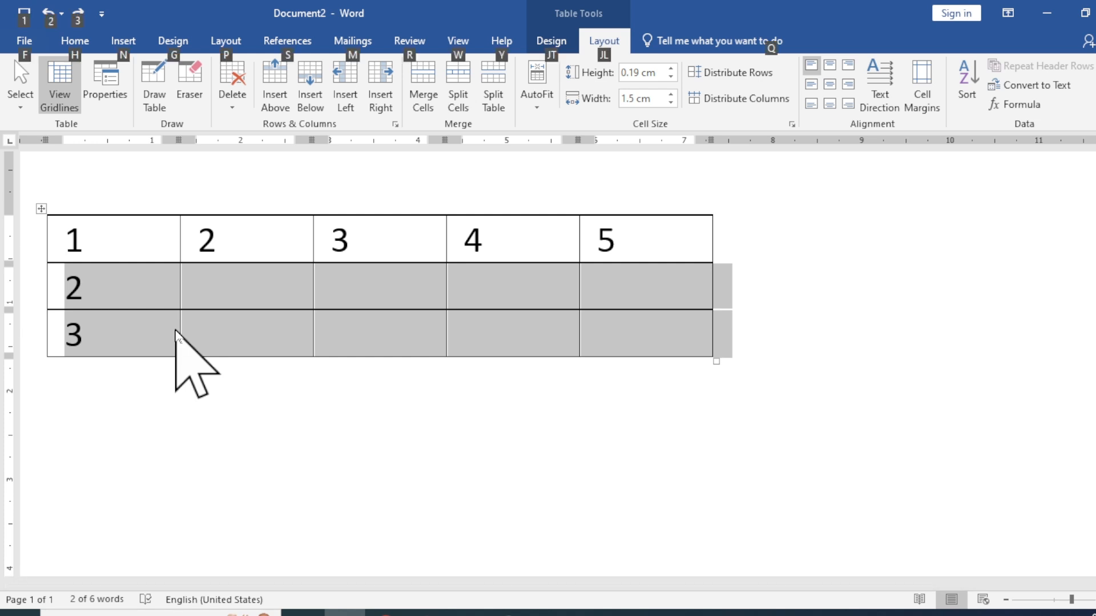
pyautogui.press('a')
pyautogui.press('i')
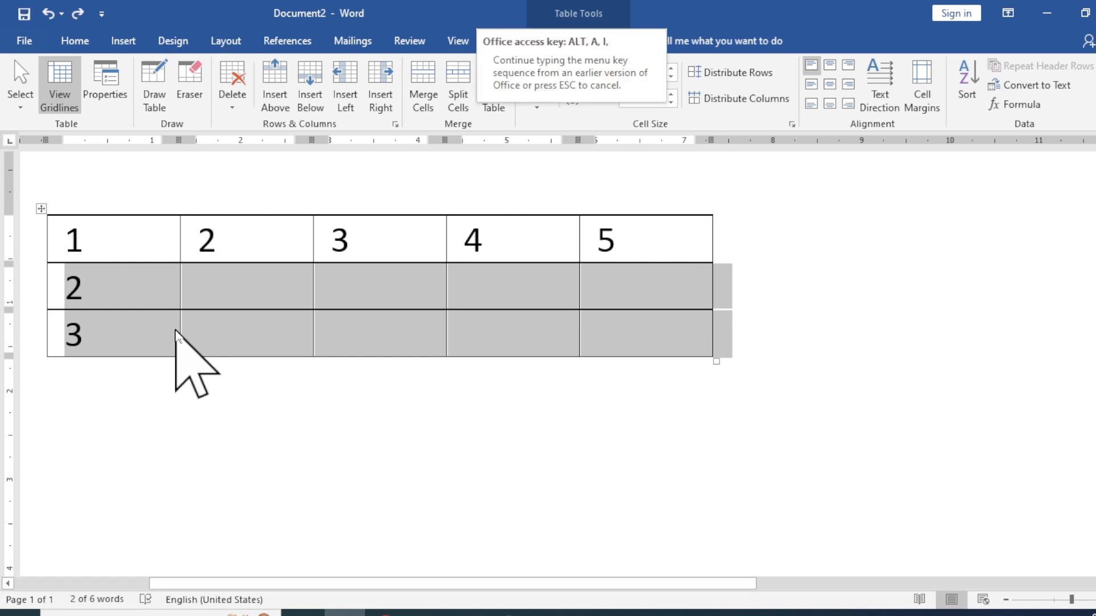
pyautogui.press('b')
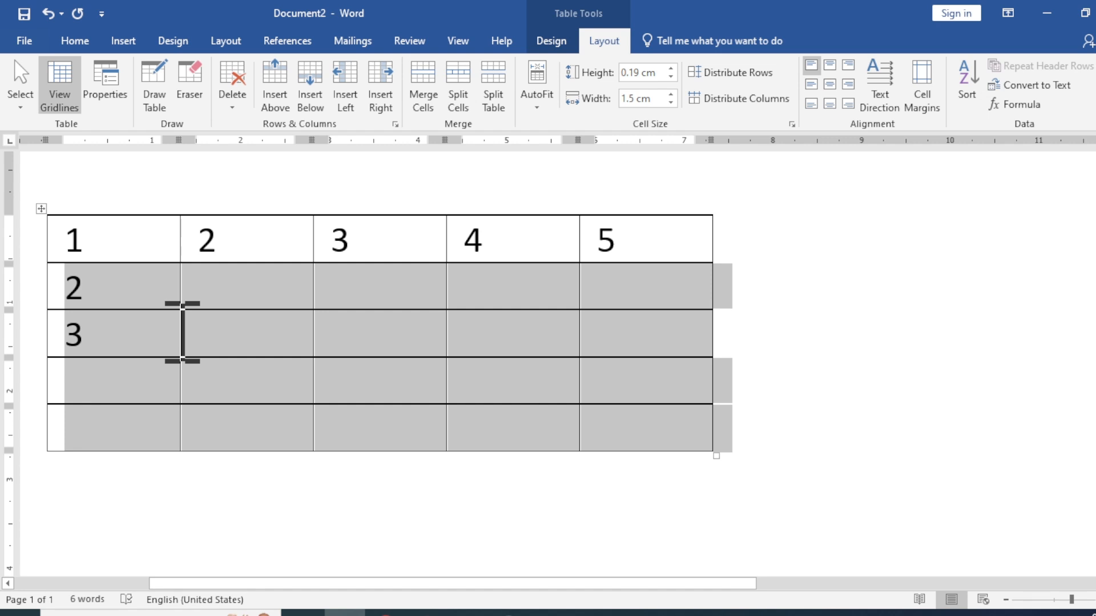
pyautogui.hotkey('ctrl', 'z')
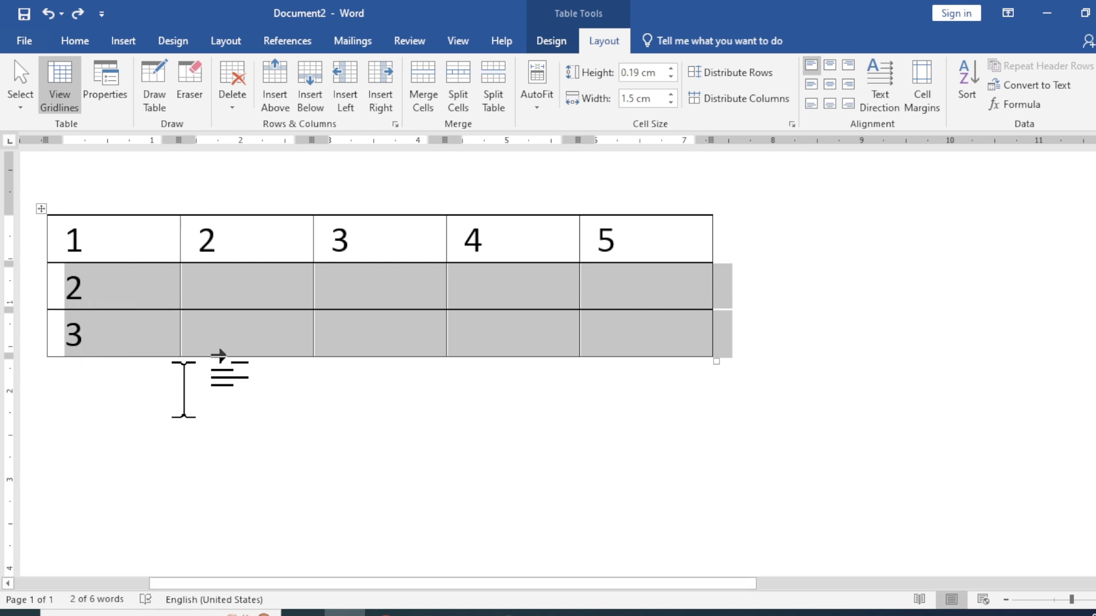
# Insert two rows below the selected second and third rows using the ribbon's key tips, and undo the insertion.
pyautogui.press('alt')
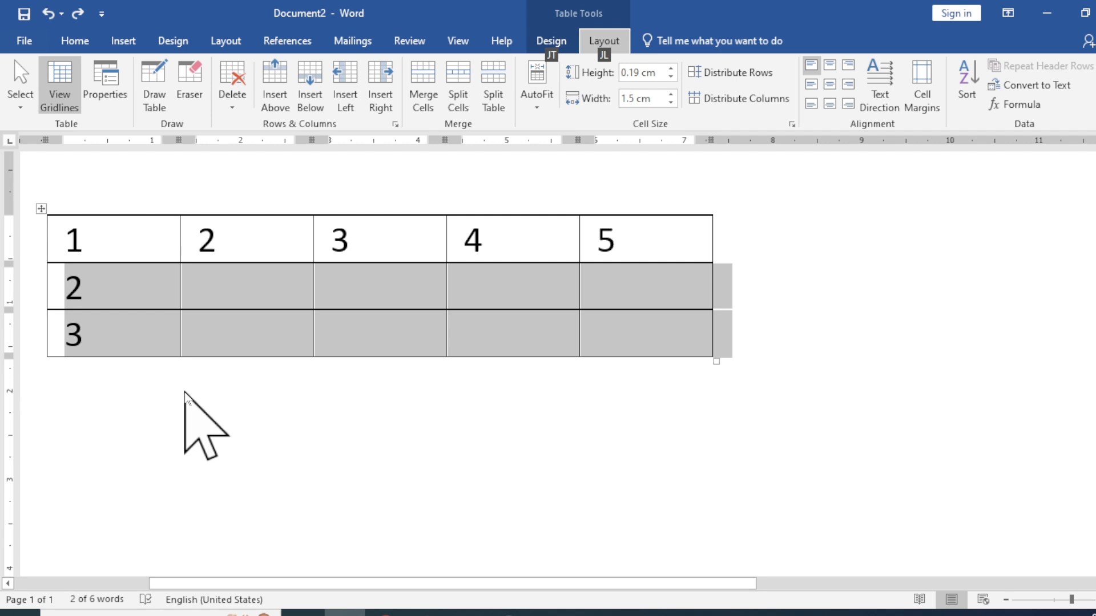
pyautogui.press('l')
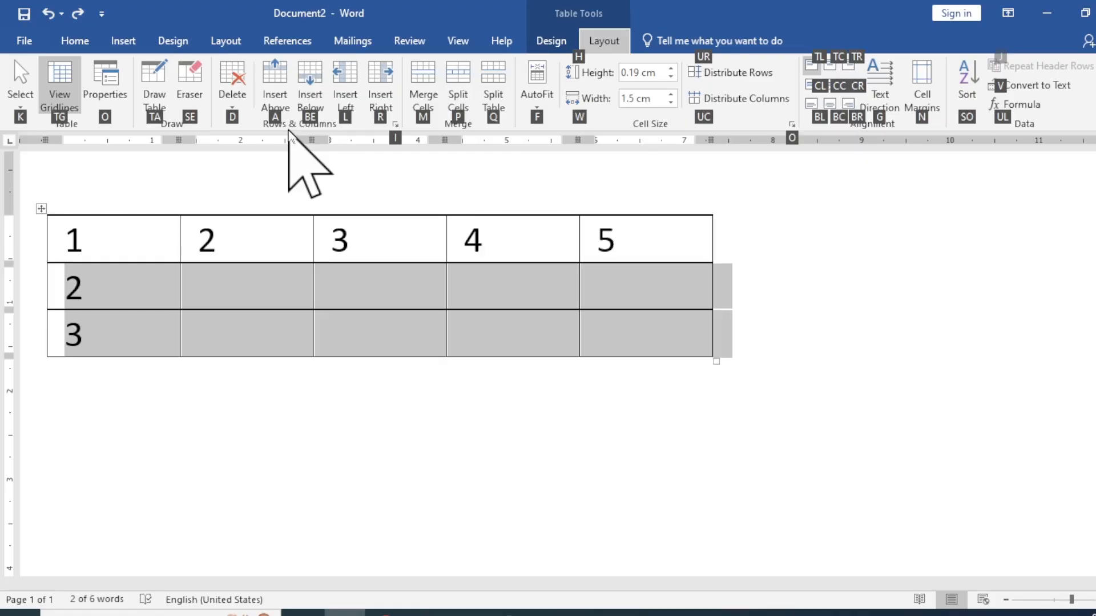
pyautogui.press('b')
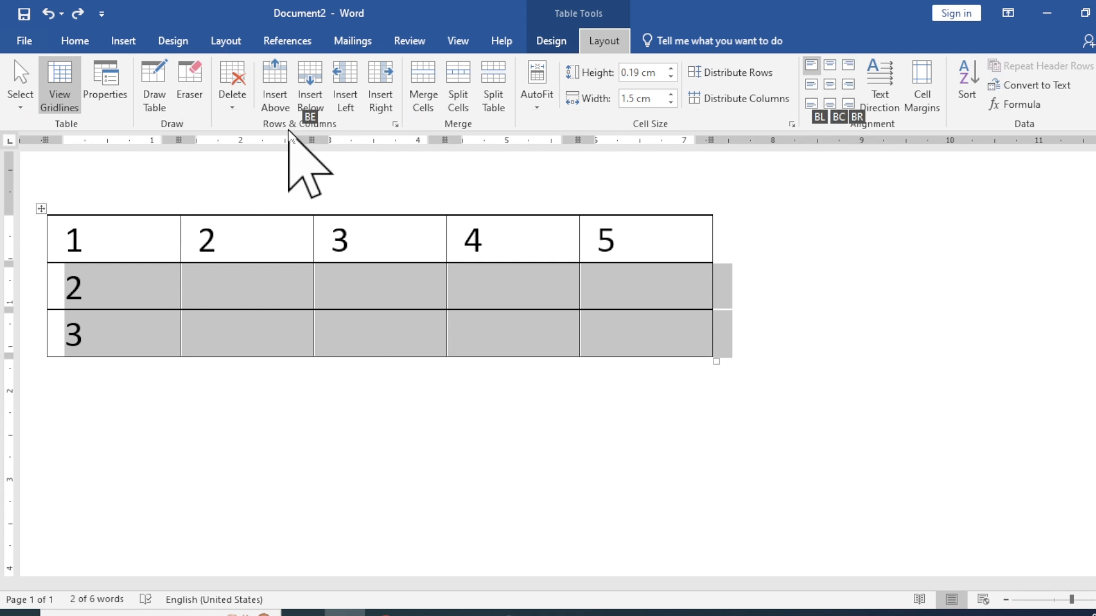
pyautogui.press('e')
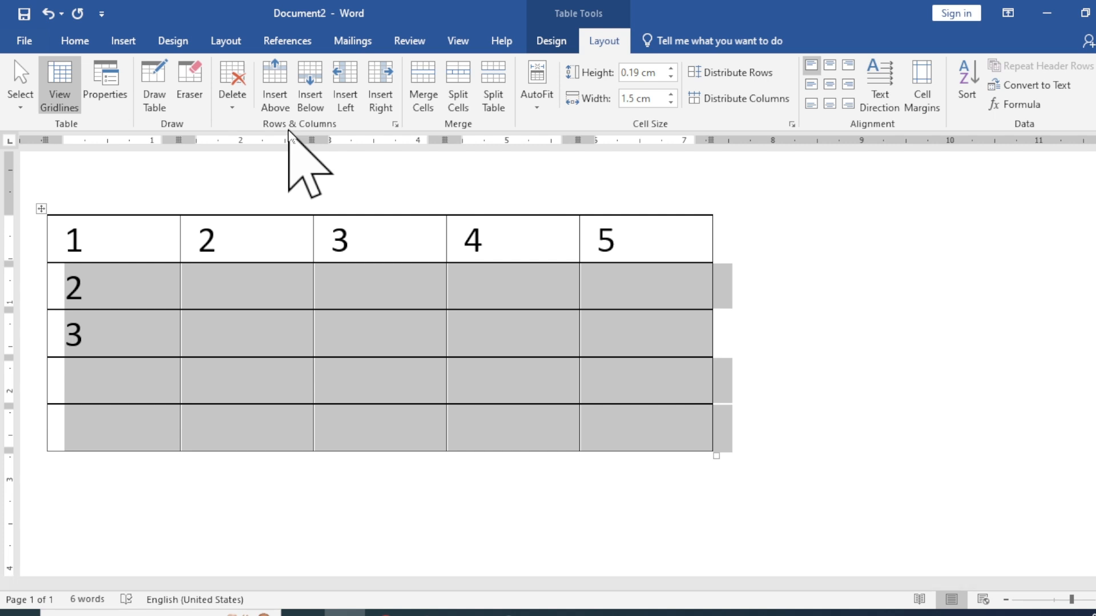
pyautogui.hotkey('ctrl', 'z')
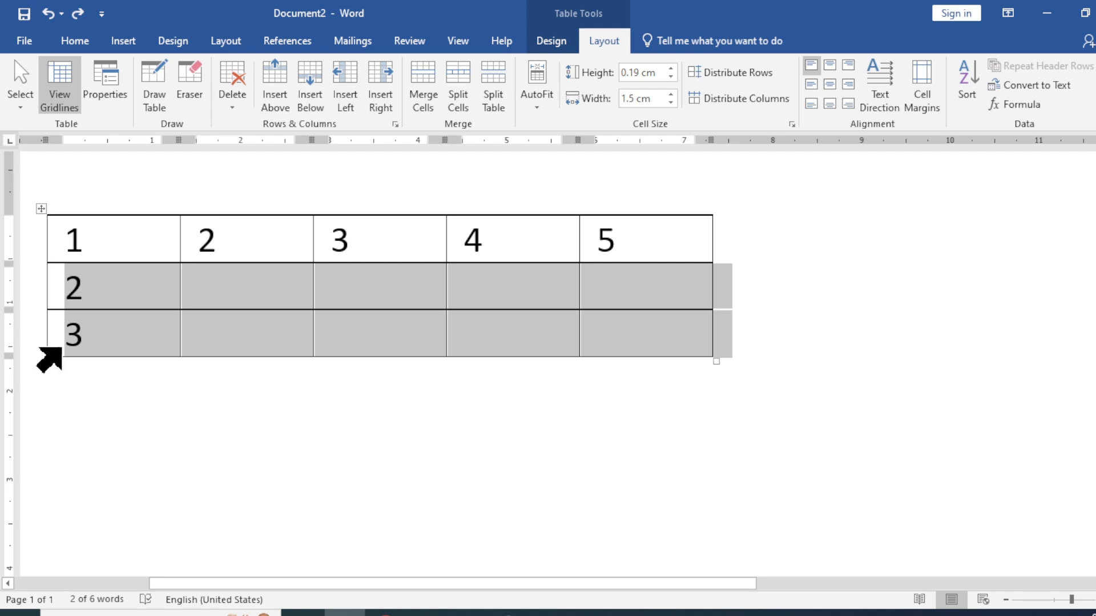
# With two rows selected, use the insert control to add two rows below the third row and two below the first, undoing each insertion.
pyautogui.moveTo(45, 361)
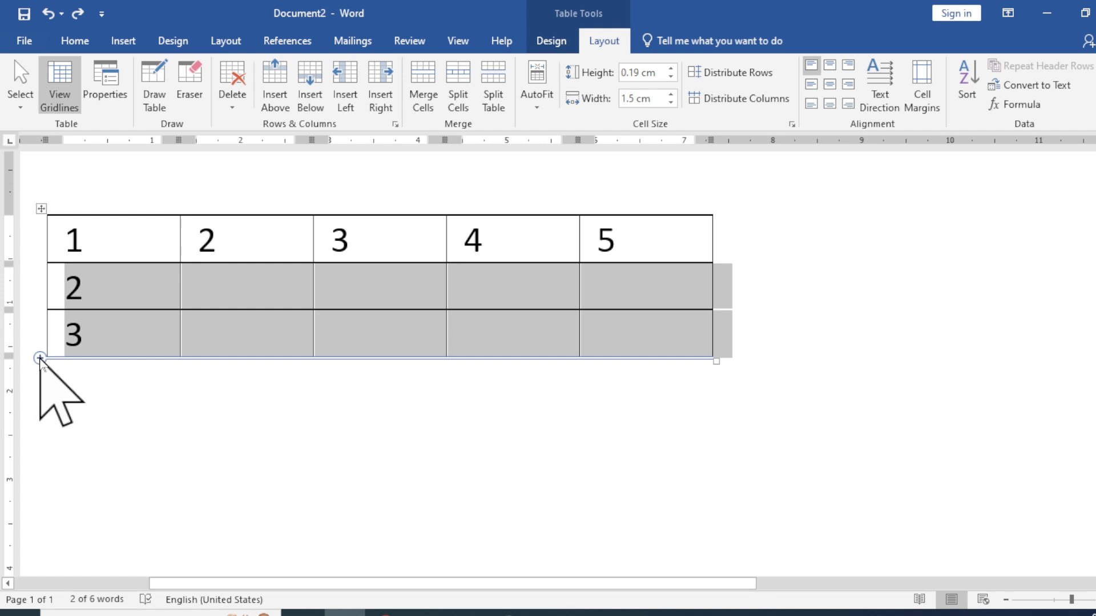
pyautogui.click(40, 357)
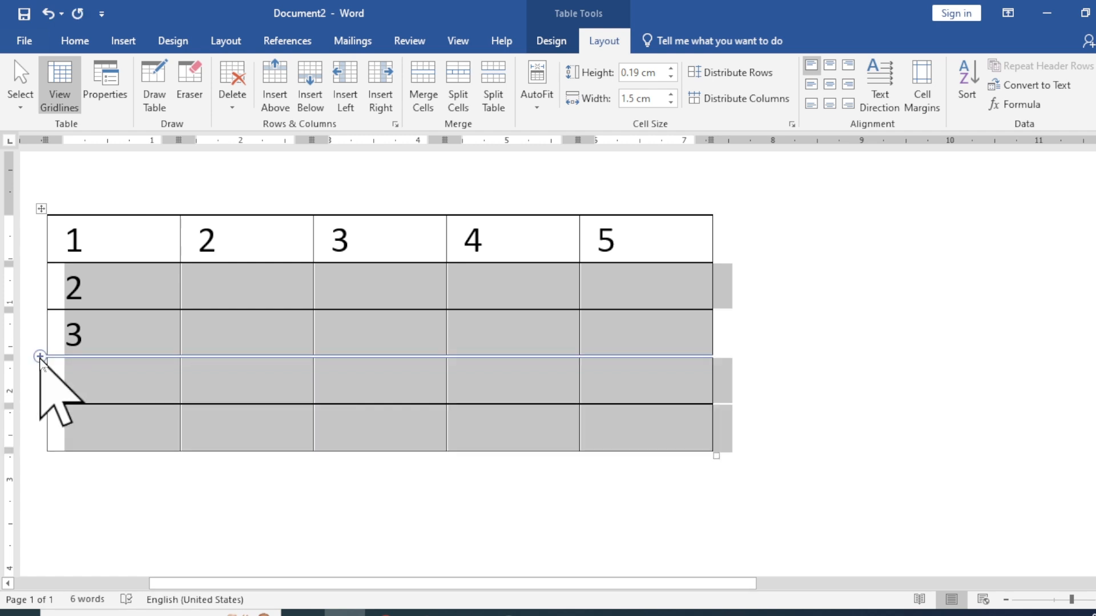
pyautogui.hotkey('ctrl', 'z')
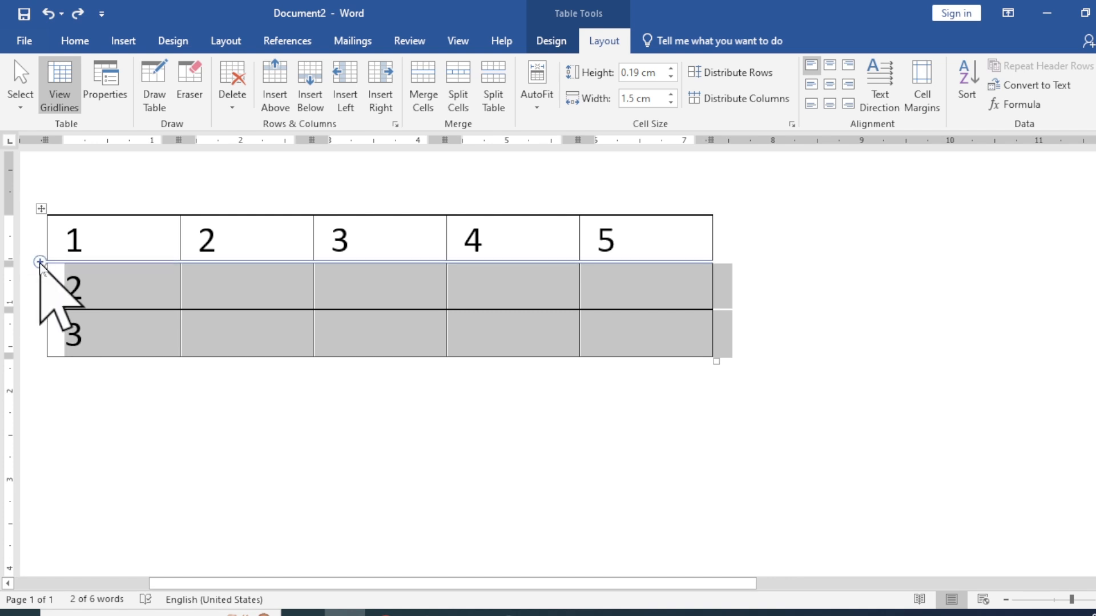
pyautogui.click(40, 262)
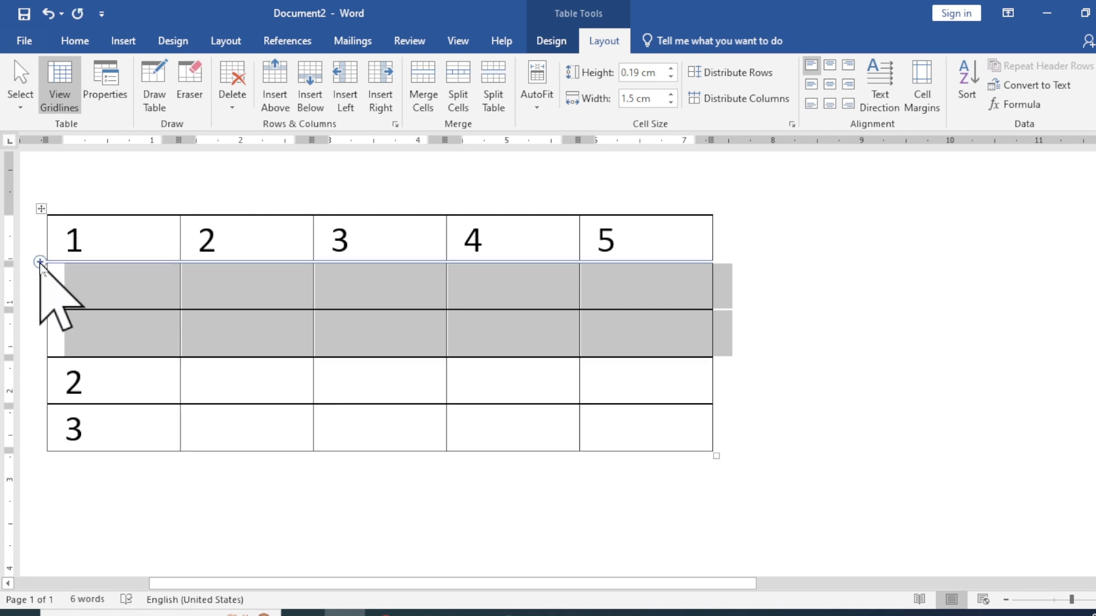
pyautogui.hotkey('ctrl', 'z')
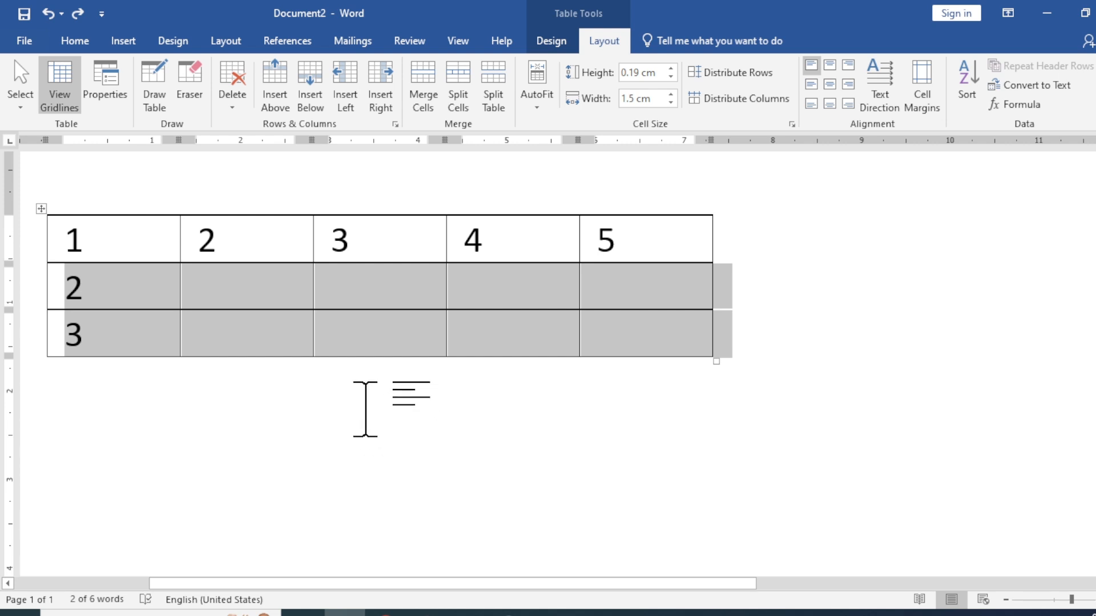
# Insert one column to the left of the second column and one to its right, undoing each insertion.
pyautogui.click(253, 205)
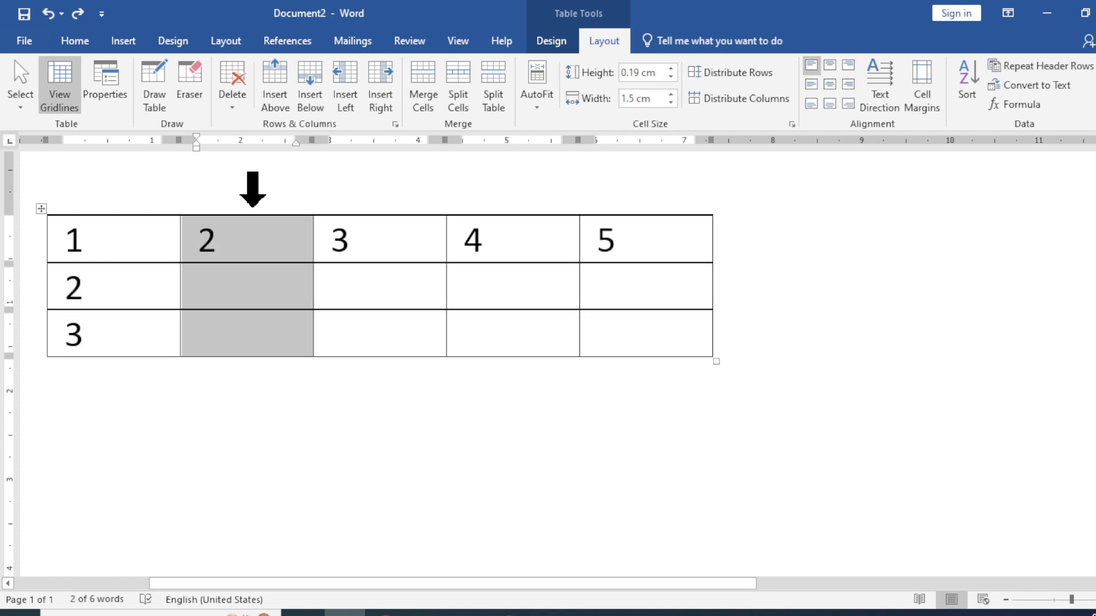
pyautogui.click(257, 285)
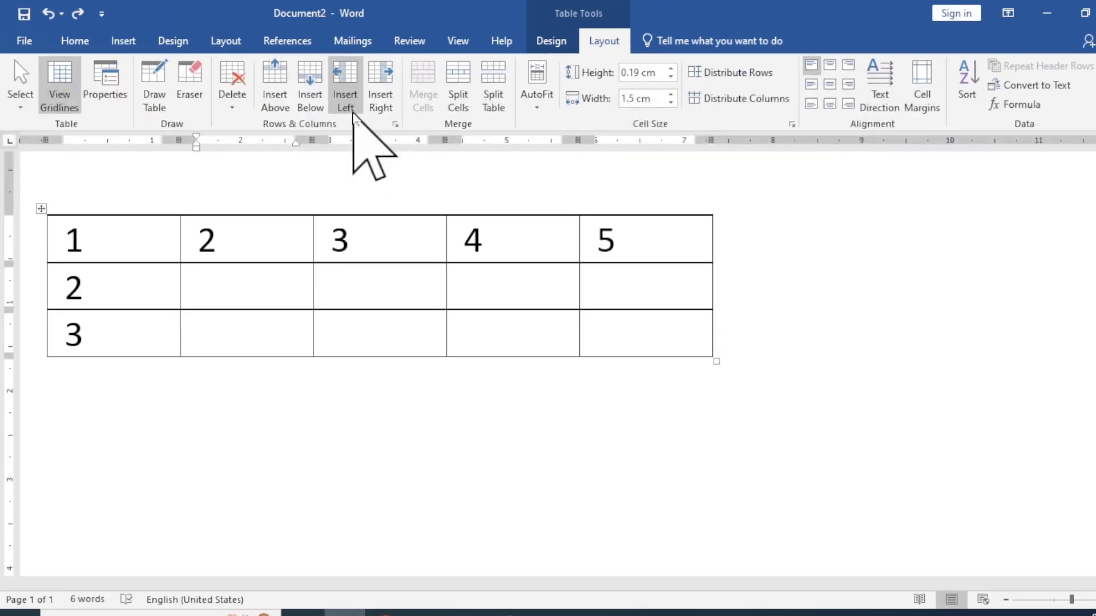
pyautogui.click(344, 91)
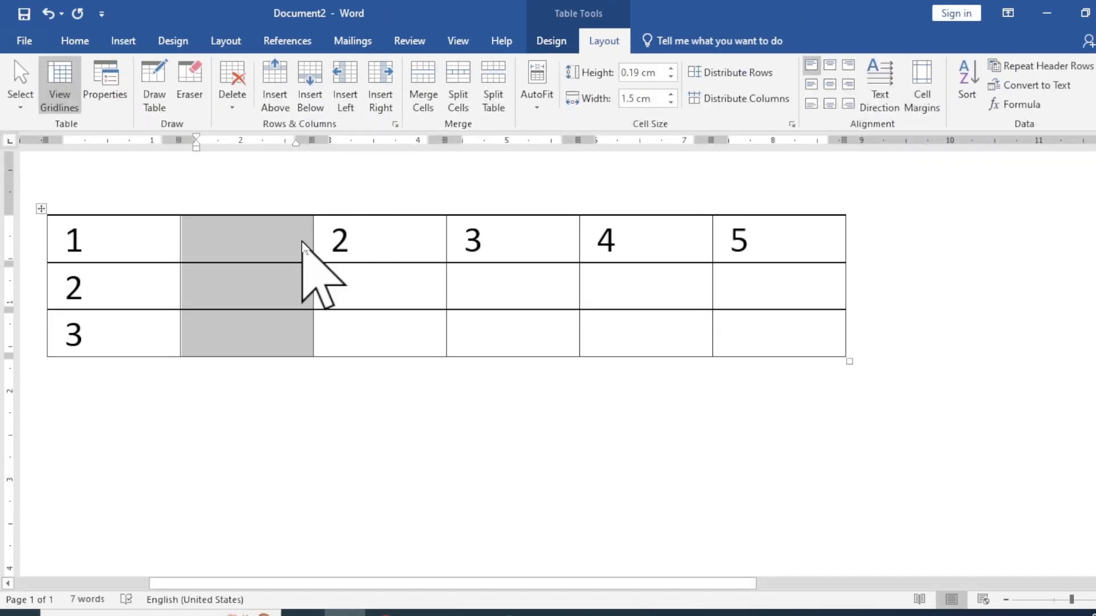
pyautogui.hotkey('ctrl', 'z')
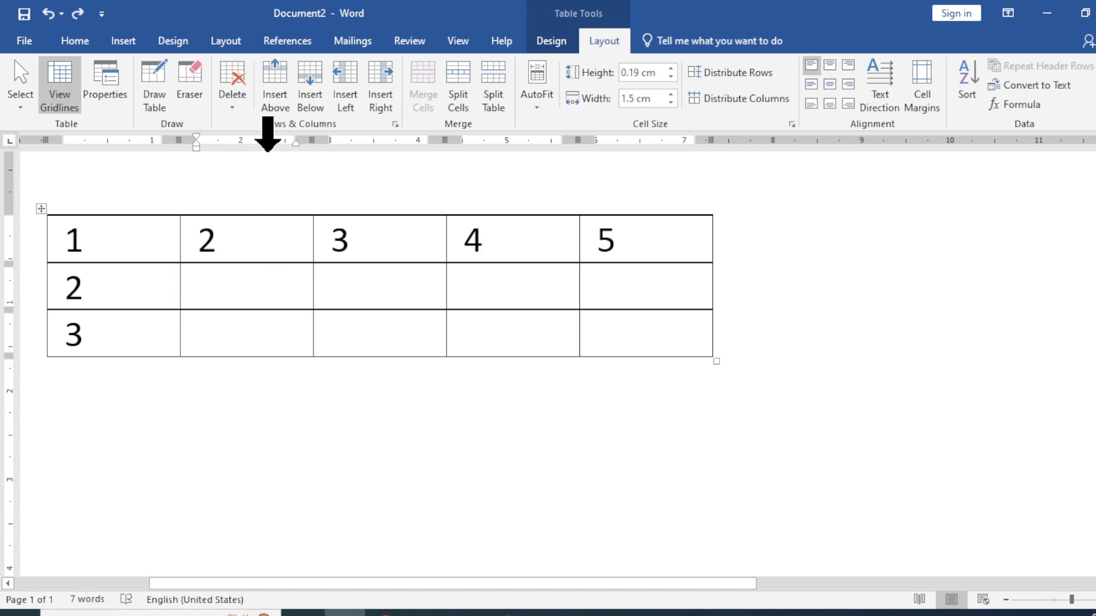
pyautogui.click(386, 98)
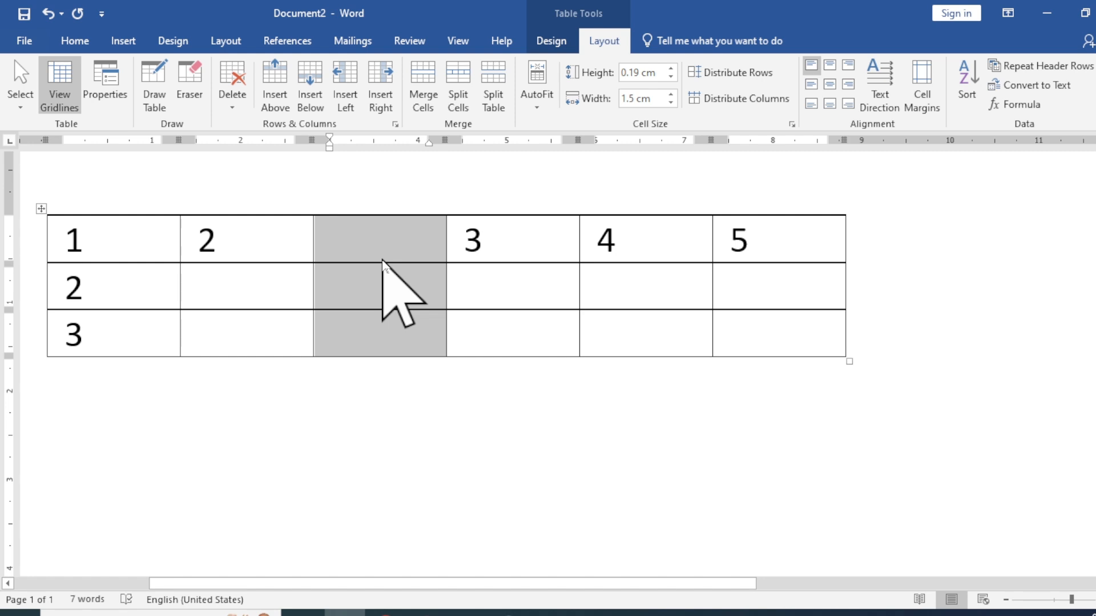
pyautogui.hotkey('ctrl', 'z')
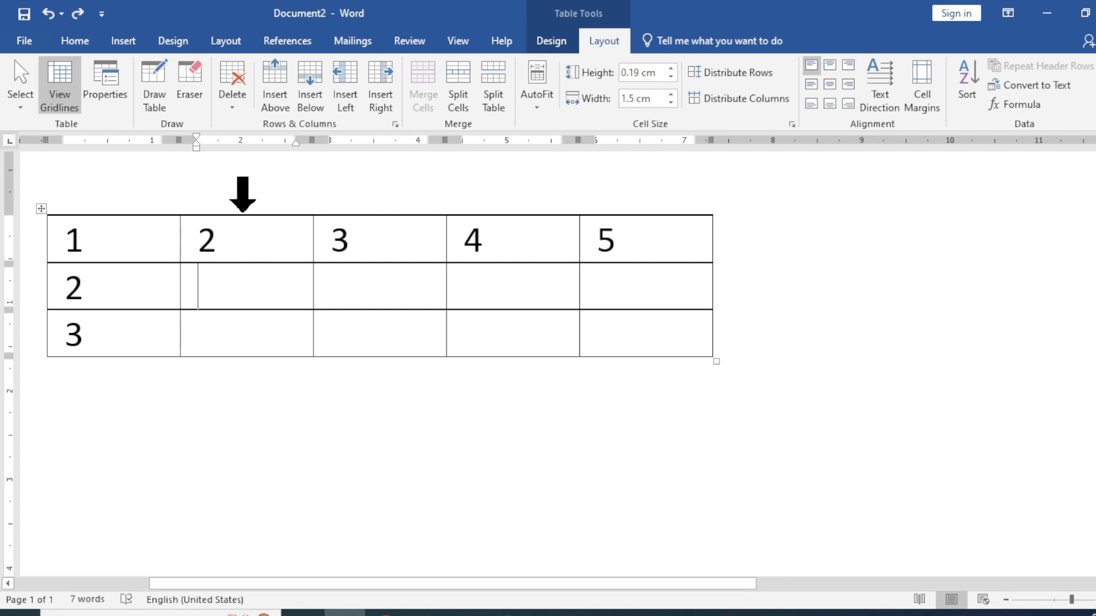
# Select the whole second column, insert a column to its right, and undo the insertion.
pyautogui.click(243, 210)
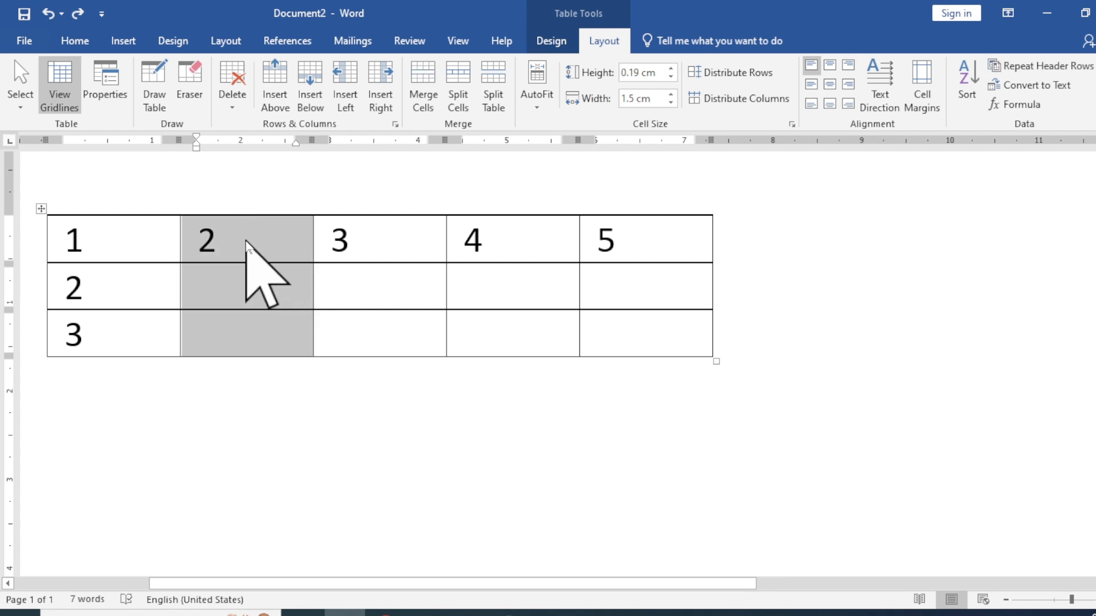
pyautogui.rightClick(246, 240)
pyautogui.moveTo(306, 341)
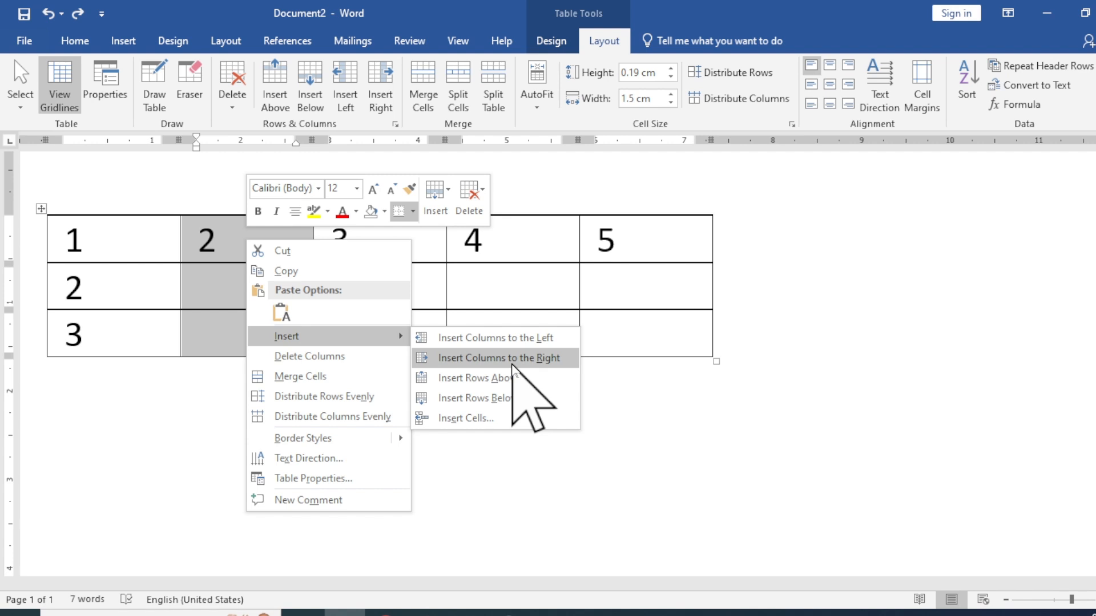
pyautogui.click(512, 364)
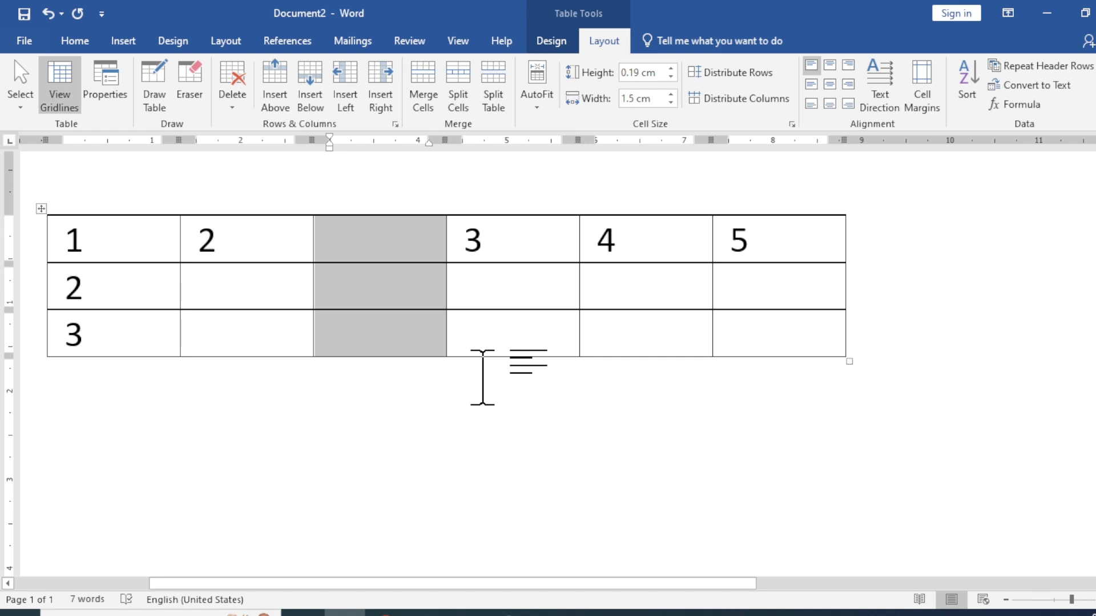
pyautogui.hotkey('ctrl', 'z')
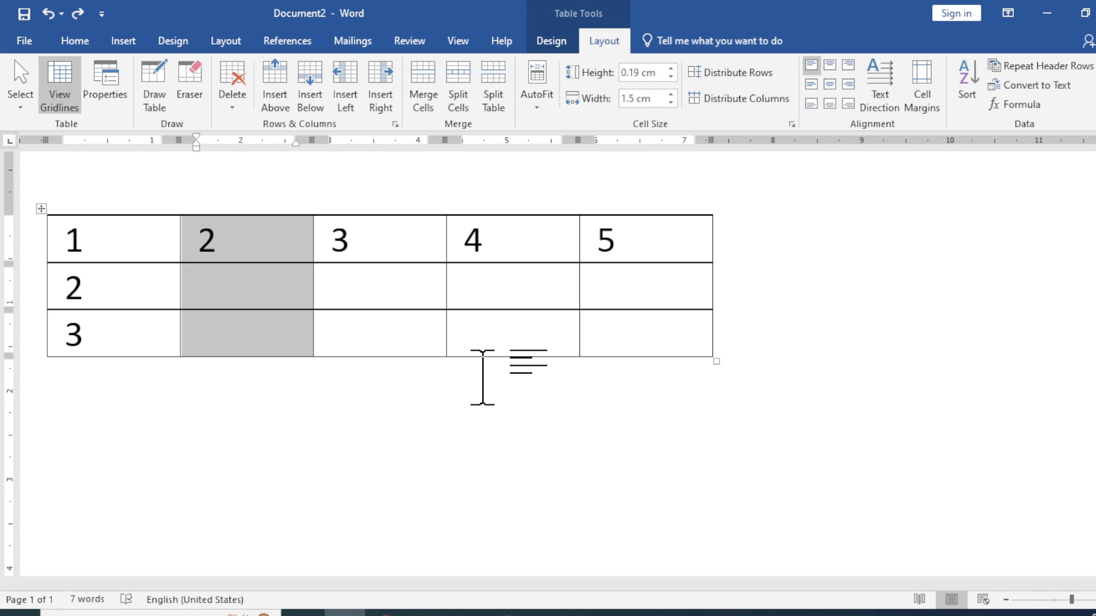
pyautogui.click(359, 211)
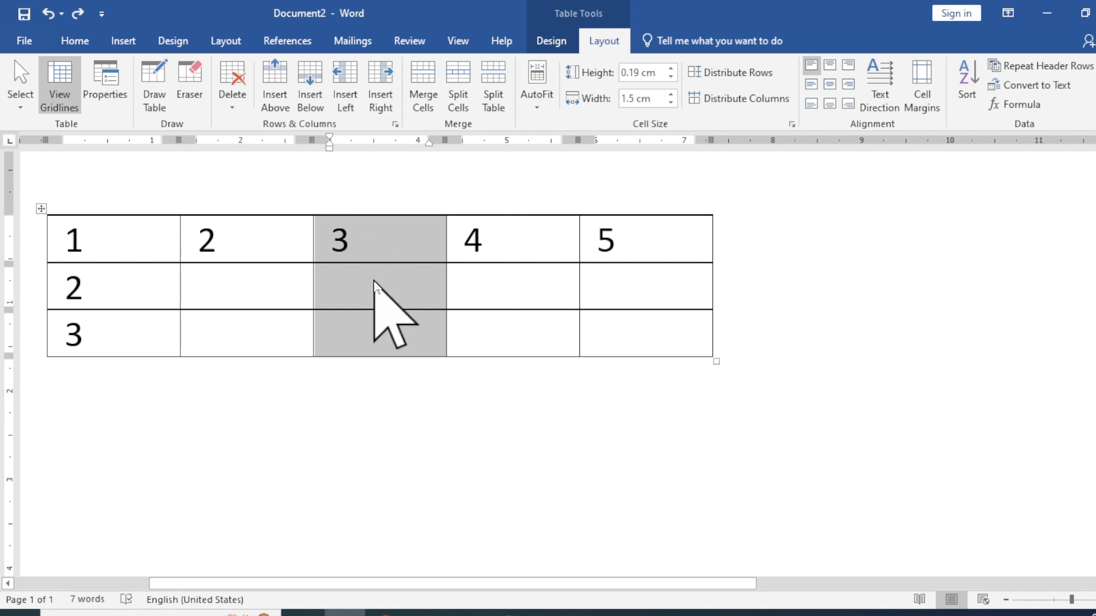
pyautogui.hotkey('alt', 'a')
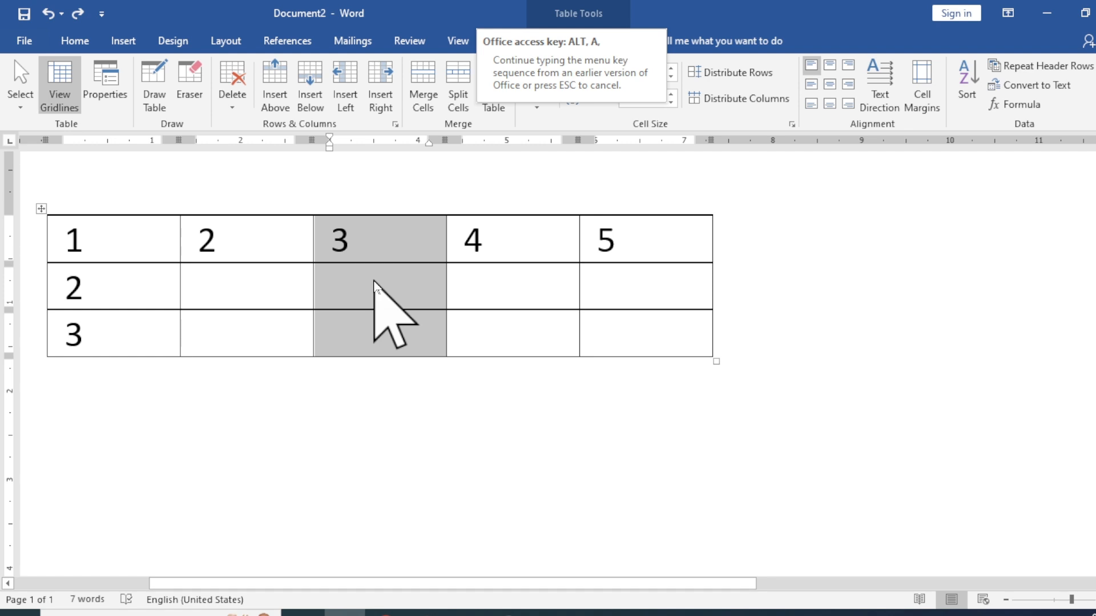
pyautogui.click(378, 282)
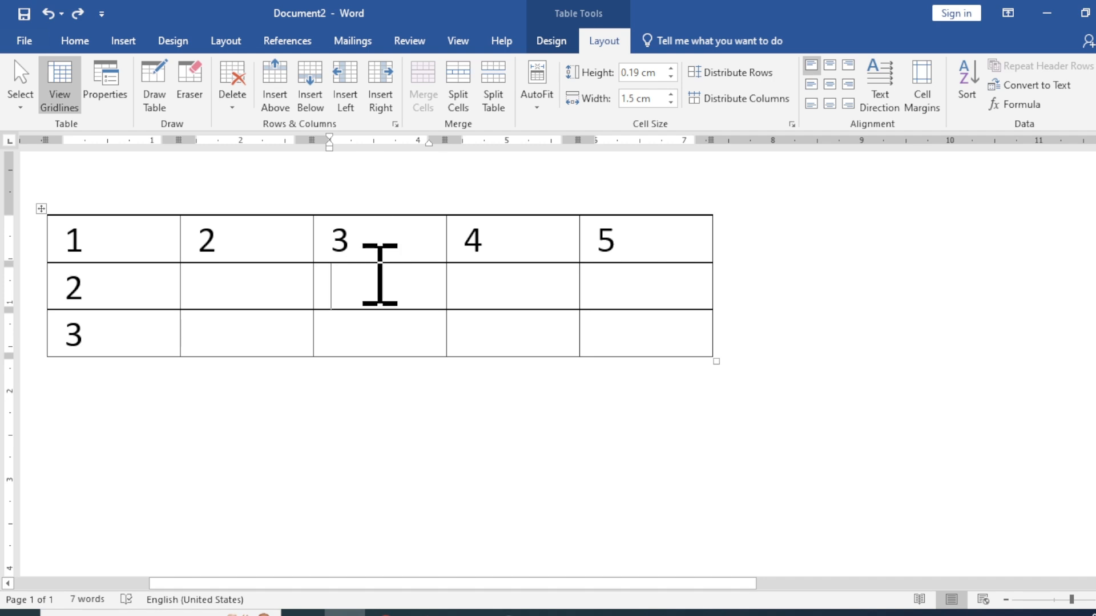
# Select the third column, insert a column to its right, and undo the insertion.
pyautogui.click(367, 207)
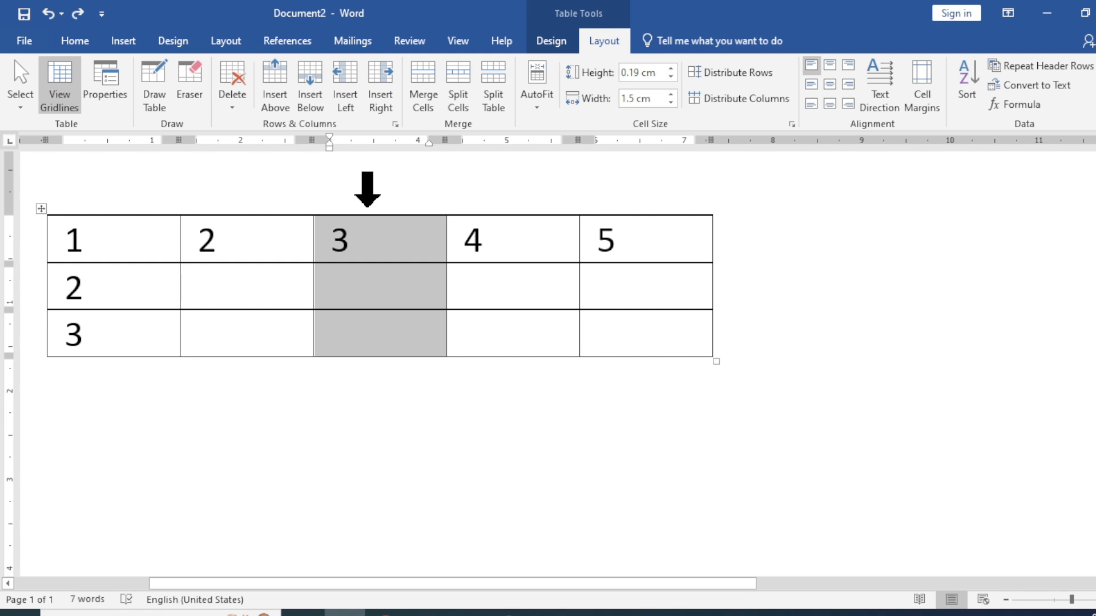
pyautogui.press('alt')
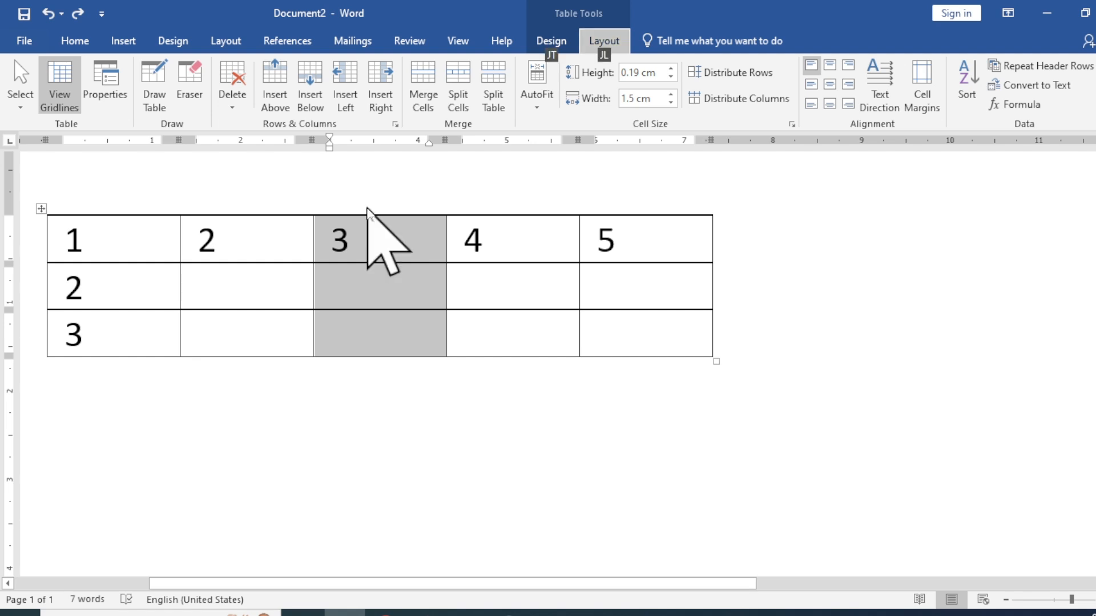
pyautogui.press('j')
pyautogui.press('l')
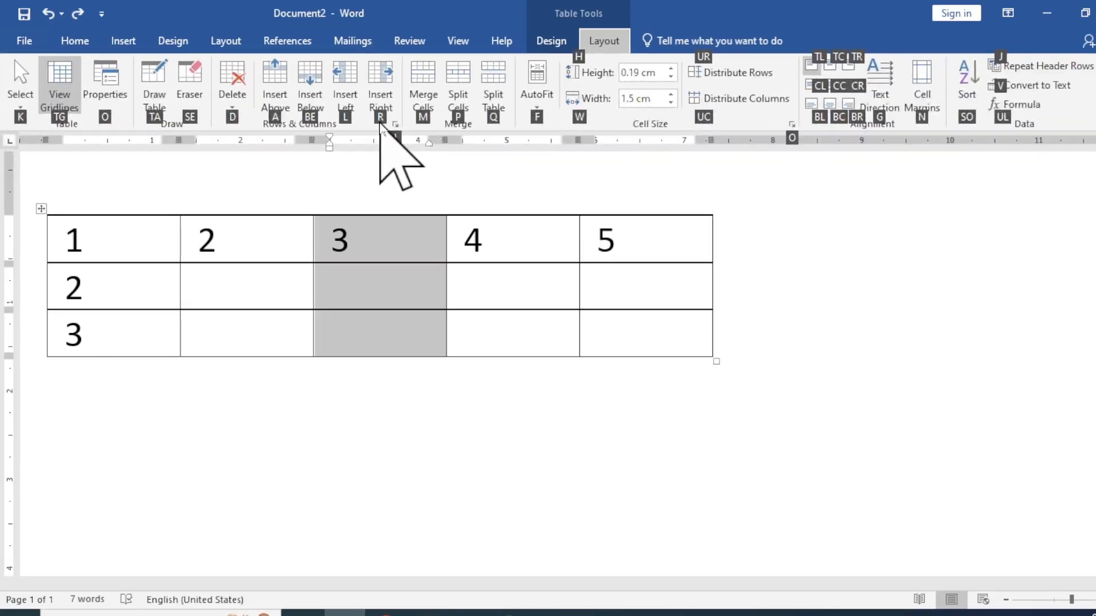
pyautogui.press('r')
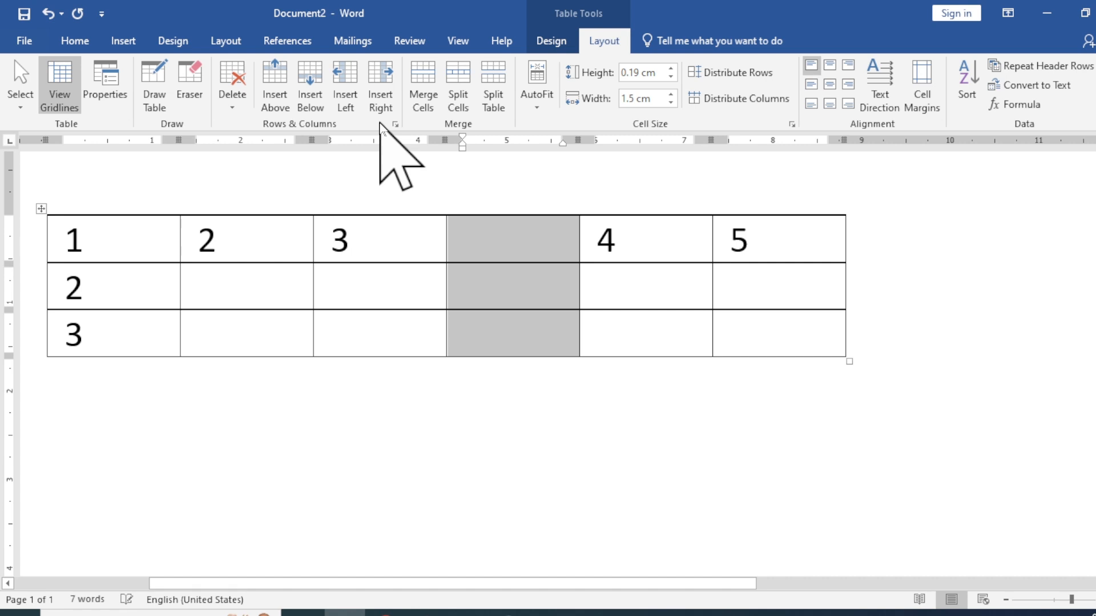
pyautogui.hotkey('ctrl', 'z')
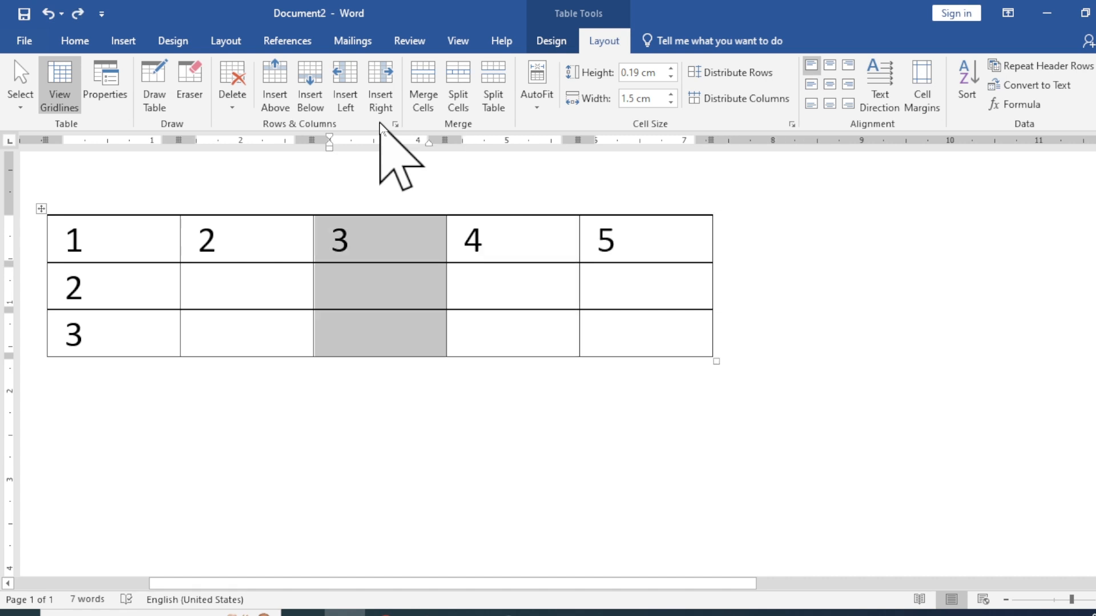
# Add a column at the border between the second and third columns, and remove the added column.
pyautogui.click(283, 240)
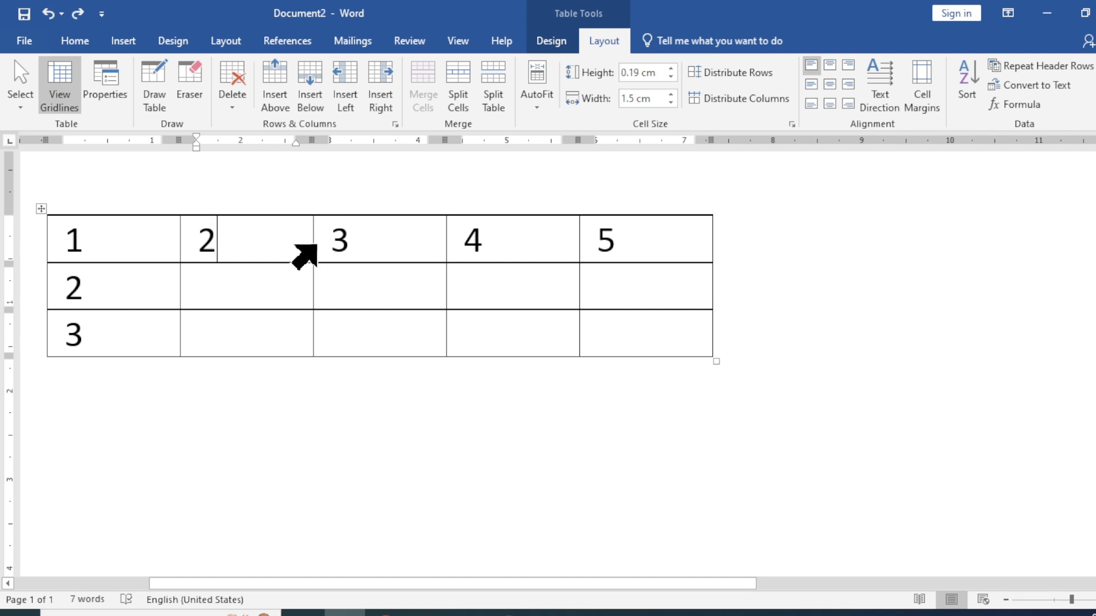
pyautogui.moveTo(318, 218)
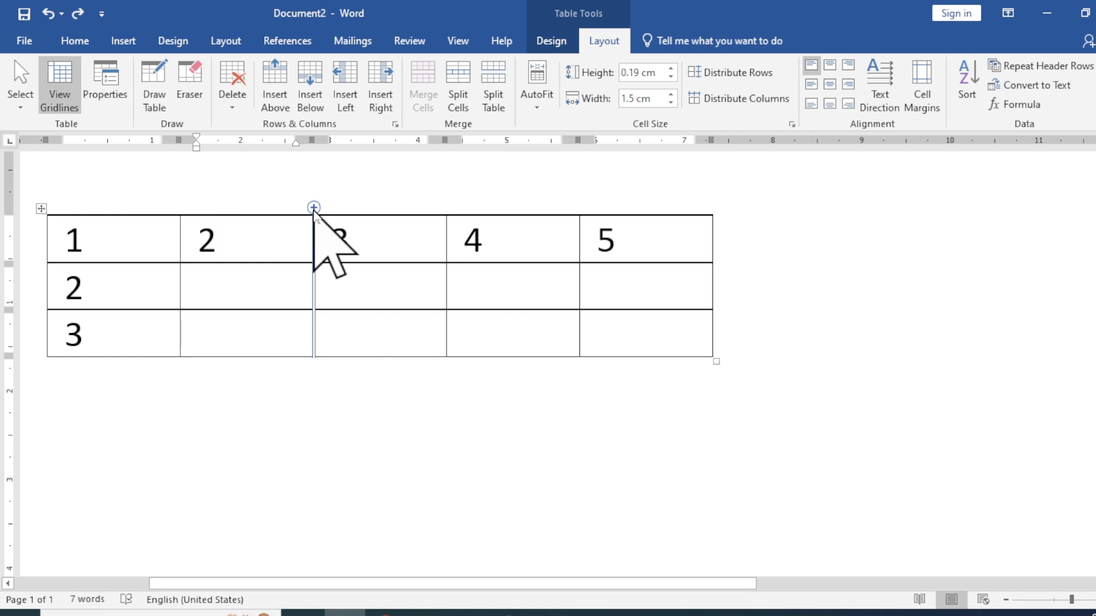
pyautogui.click(314, 208)
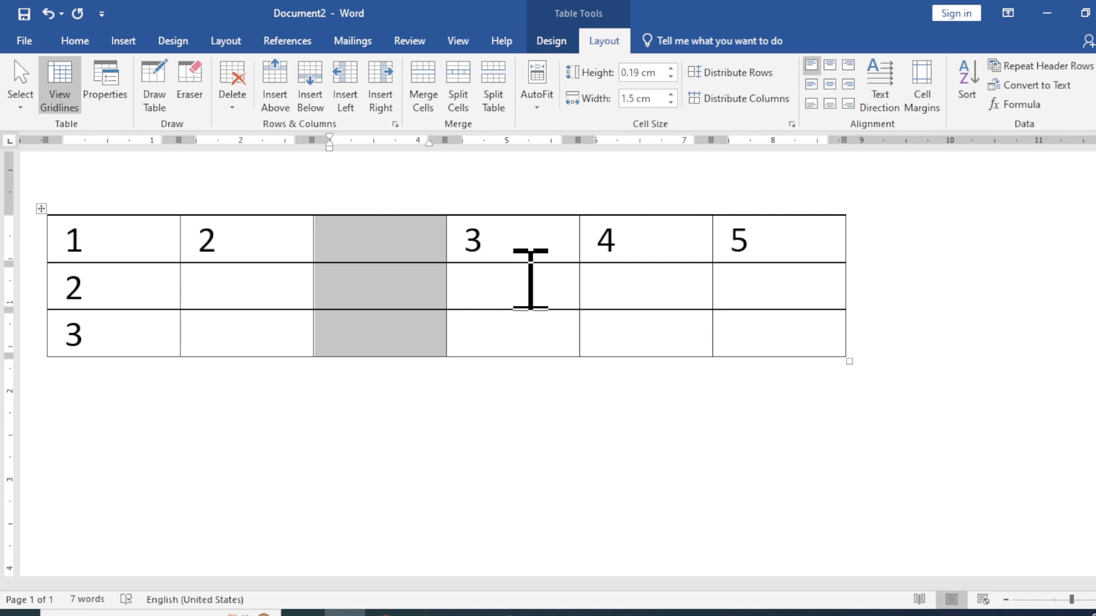
pyautogui.press('BackSpace')
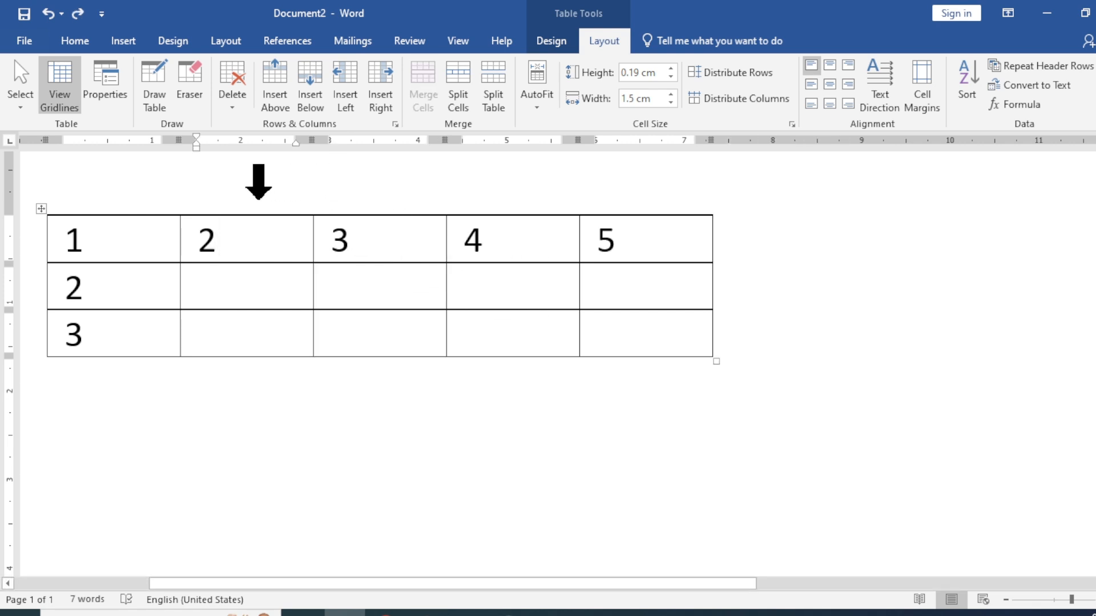
# Select the second and third columns, insert two columns to their right and two to their left, undoing each insertion.
pyautogui.moveTo(262, 194); pyautogui.dragTo(358, 194)
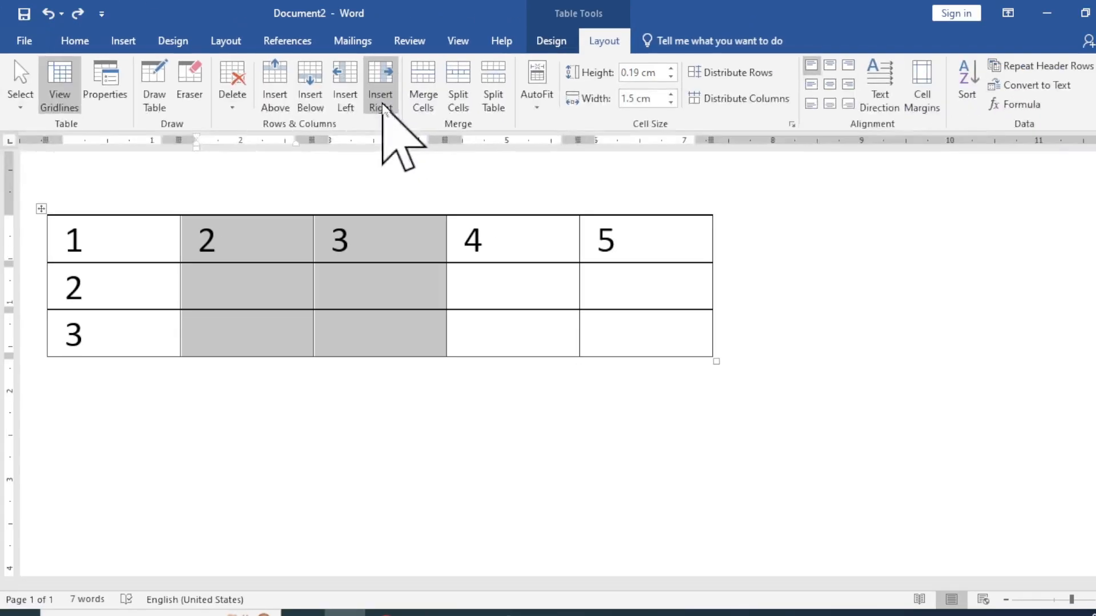
pyautogui.click(381, 103)
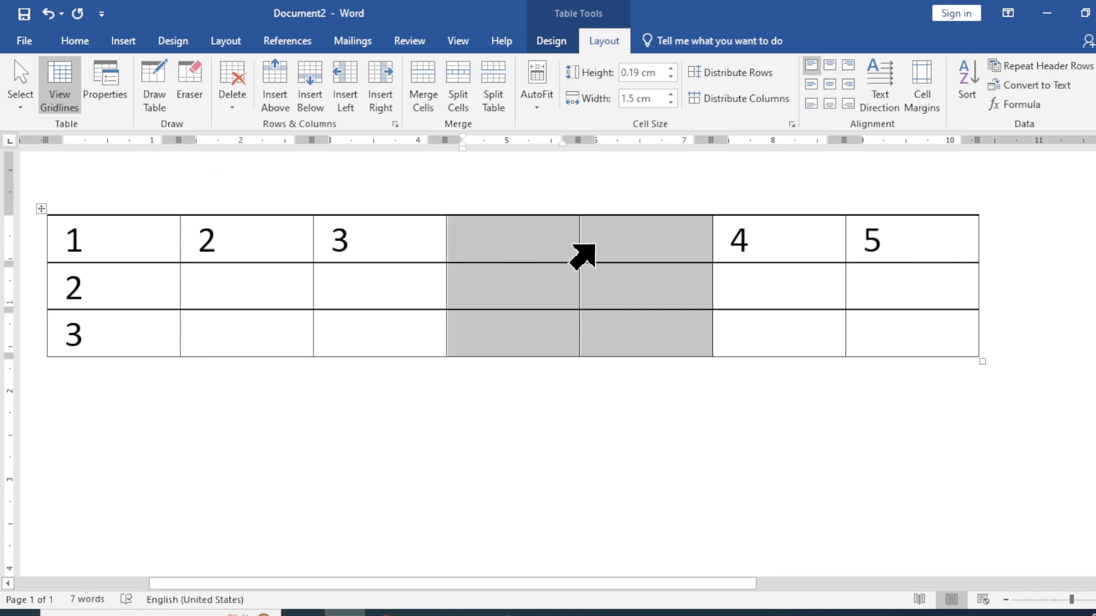
pyautogui.hotkey('ctrl', 'z')
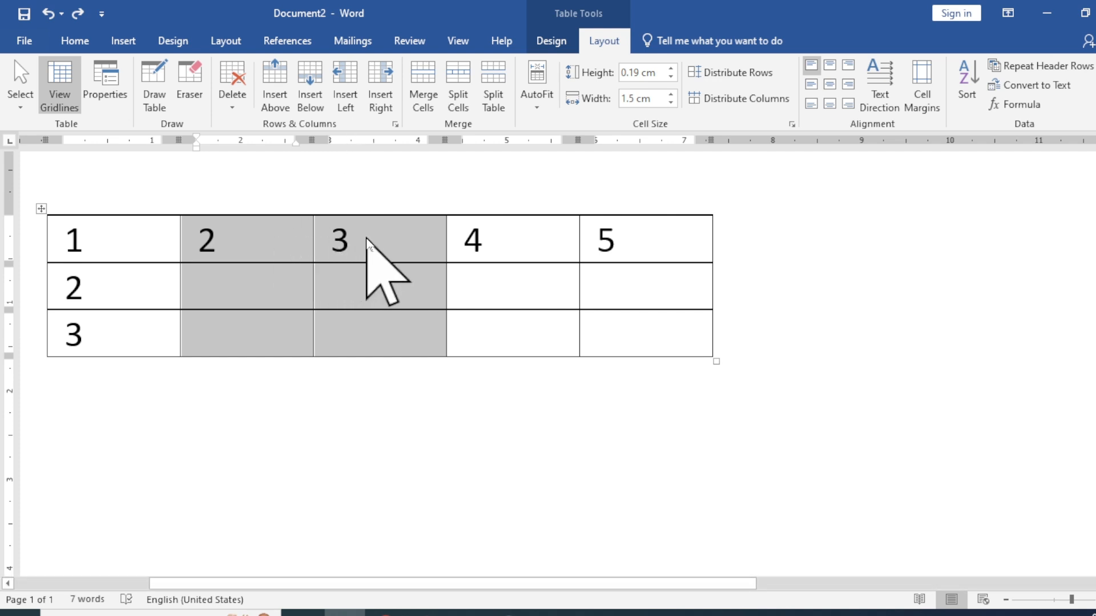
pyautogui.click(351, 94)
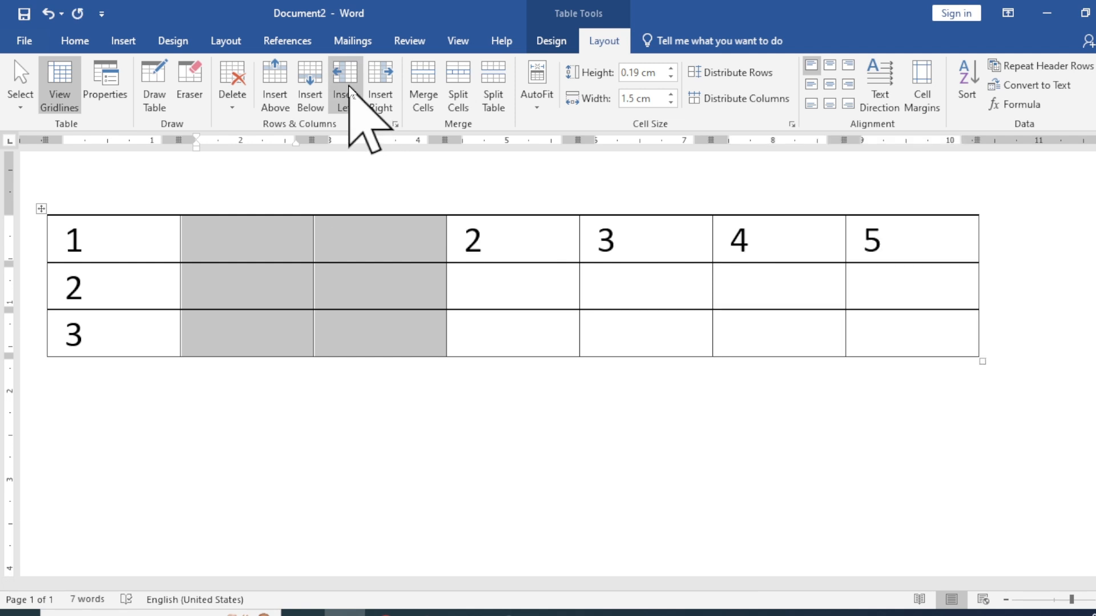
pyautogui.hotkey('ctrl', 'z')
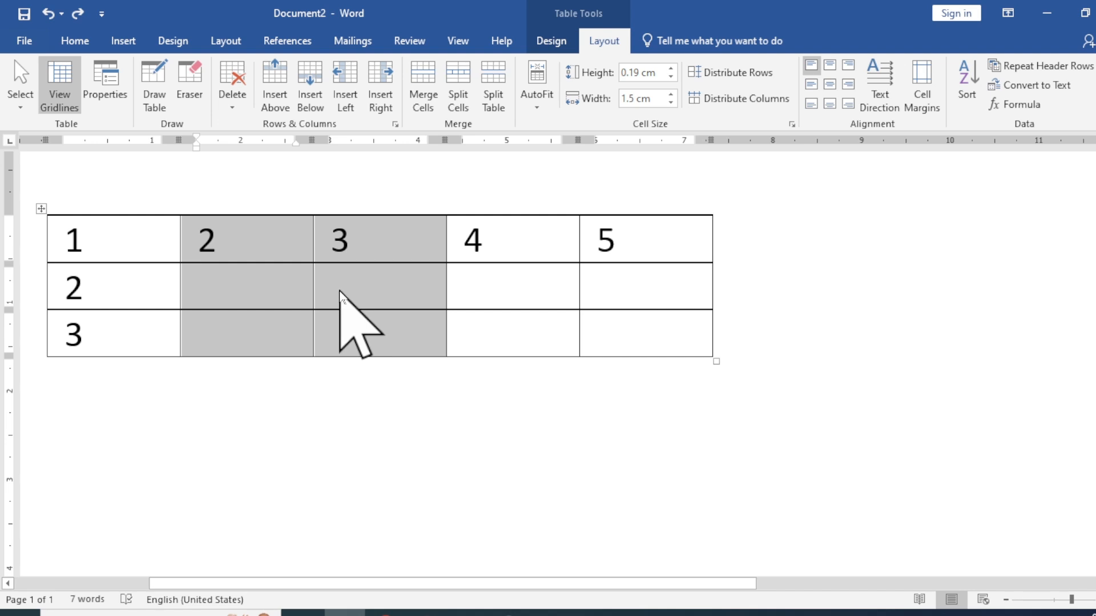
# Insert two columns to the left of the selected second and third columns, and undo the insertion.
pyautogui.rightClick(291, 273)
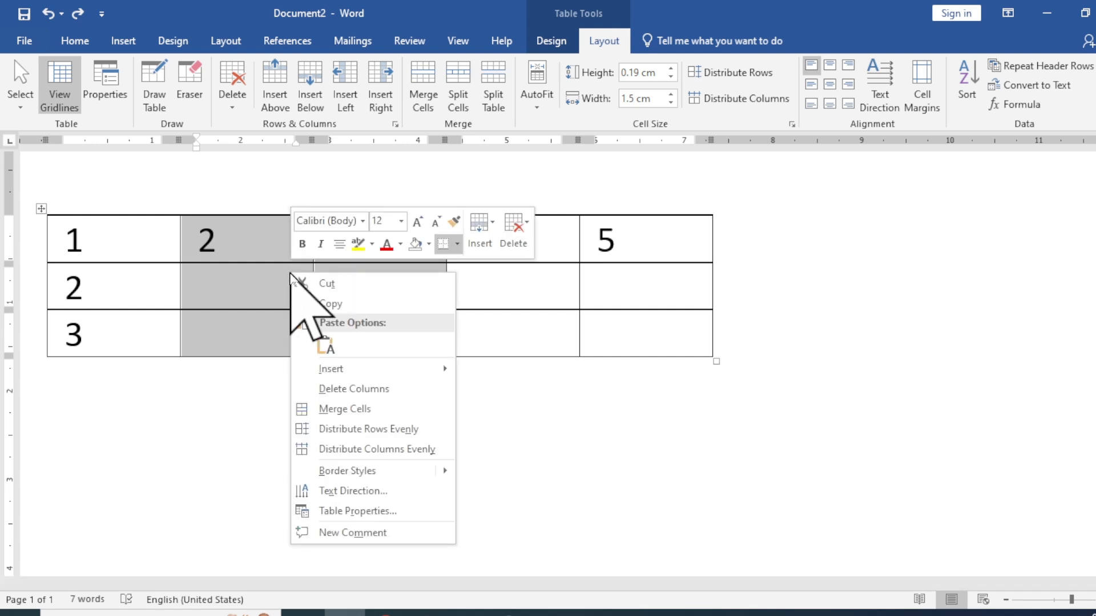
pyautogui.moveTo(384, 374)
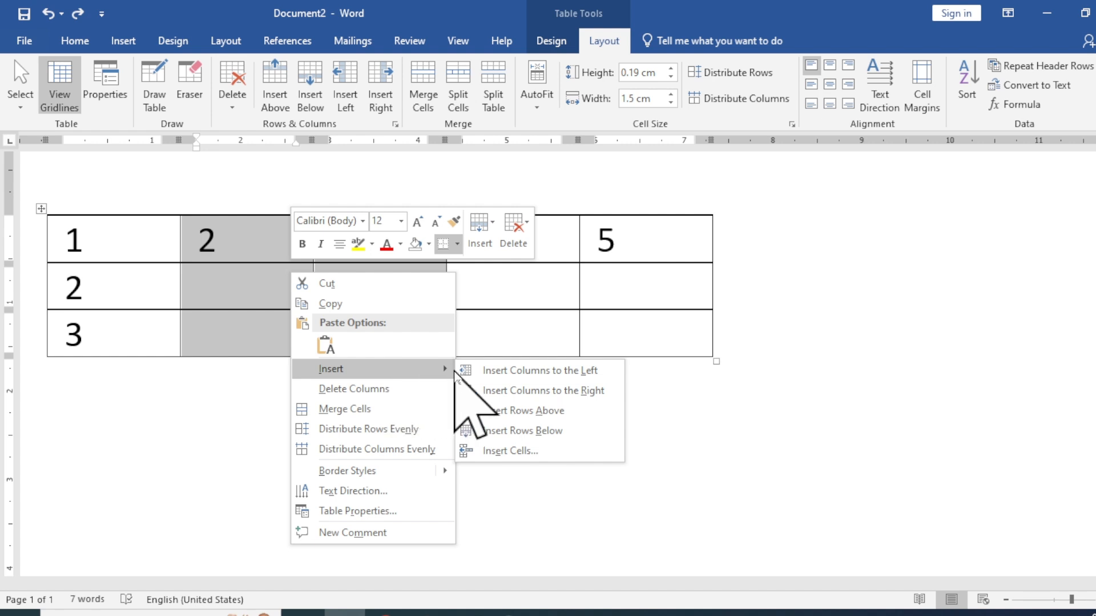
pyautogui.click(487, 369)
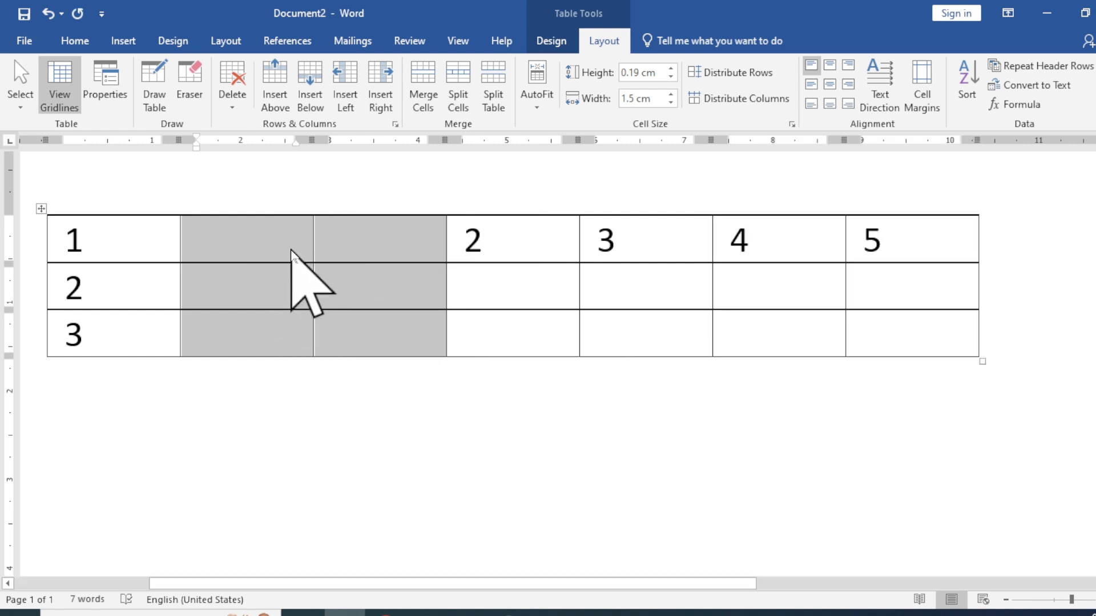
pyautogui.hotkey('ctrl', 'z')
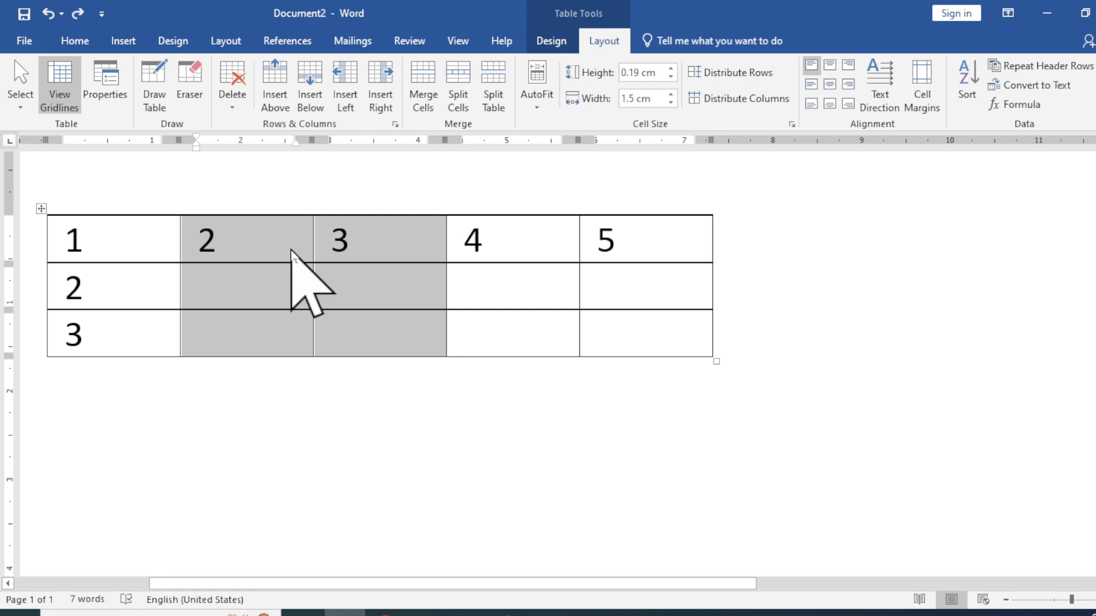
# Select the second through fourth columns and insert three columns to the right of the fourth column.
pyautogui.click(315, 394)
pyautogui.moveTo(261, 193); pyautogui.dragTo(492, 184)
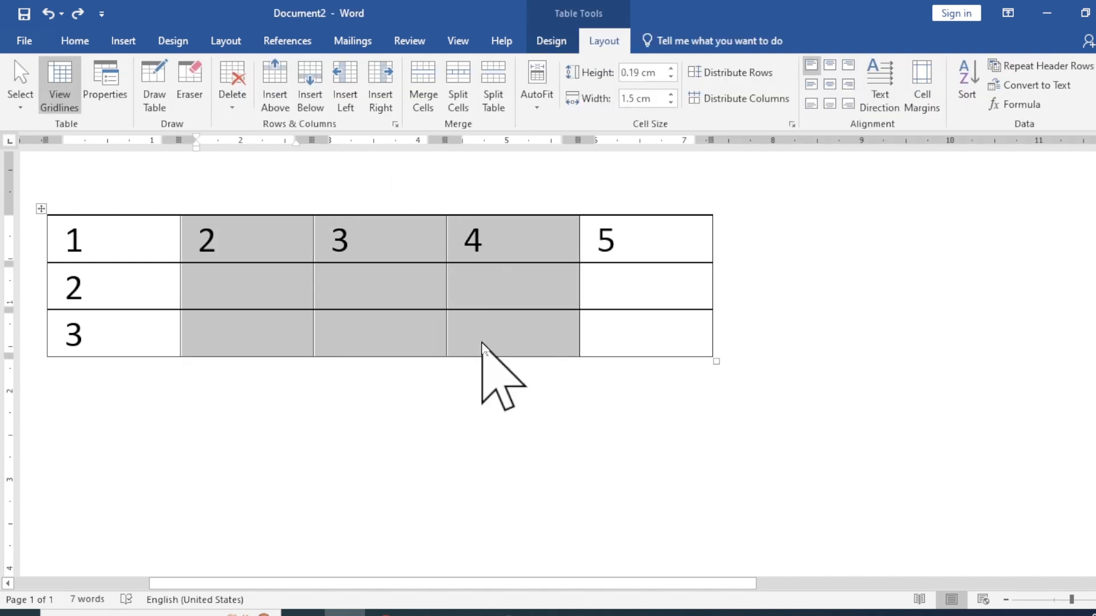
pyautogui.press('alt')
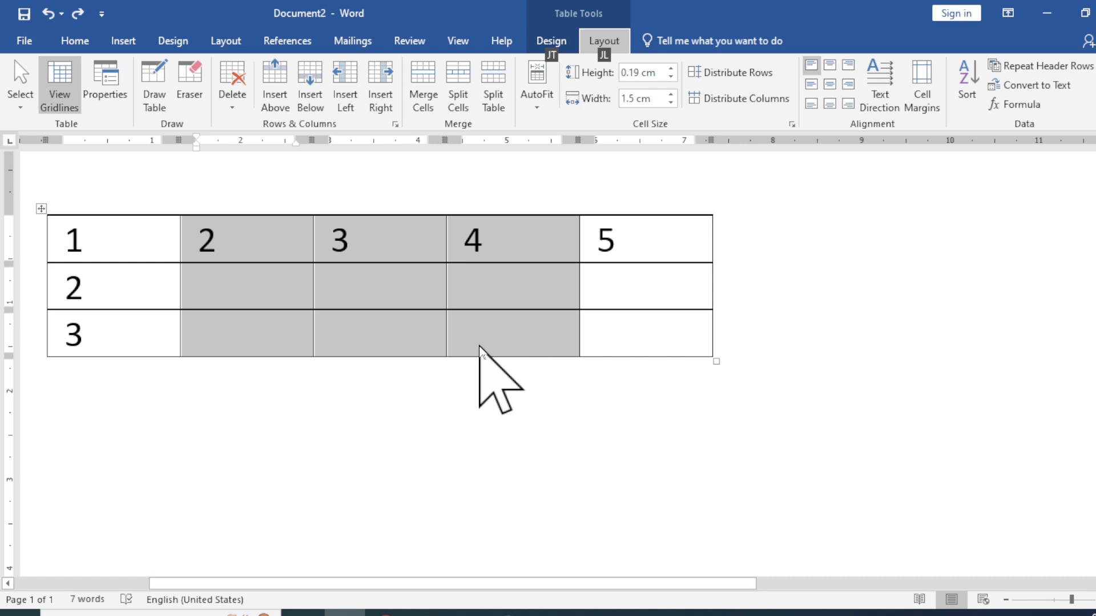
pyautogui.press('j')
pyautogui.press('l')
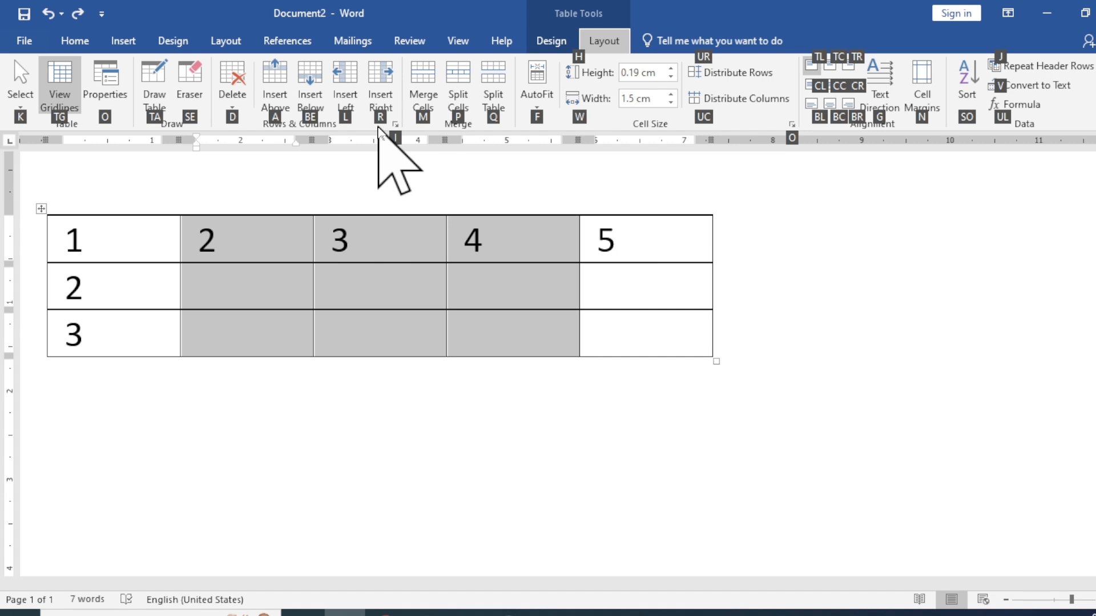
pyautogui.press('r')
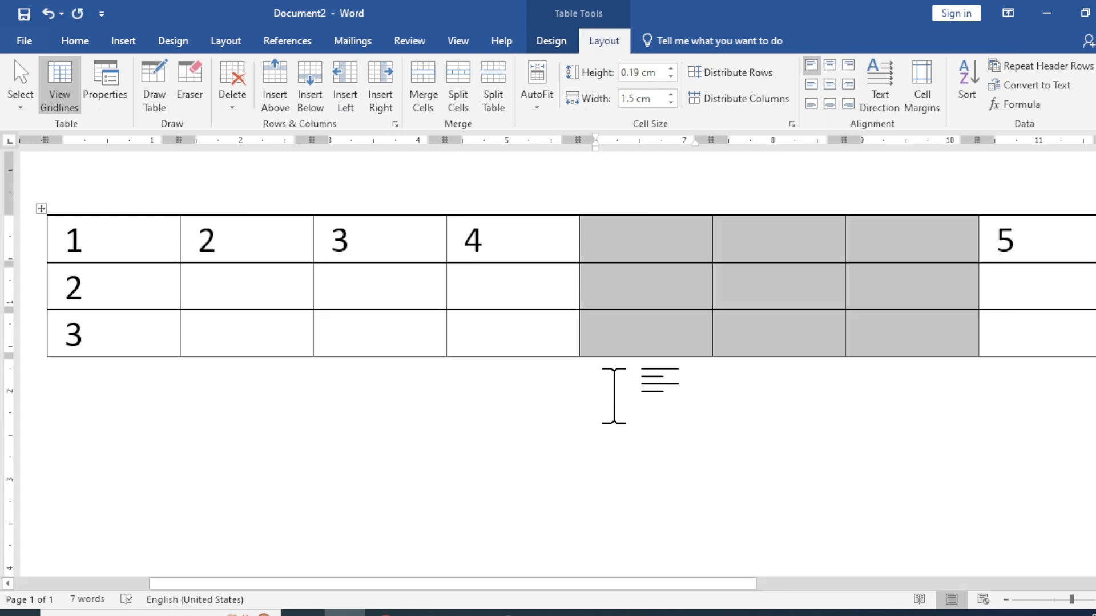
# Undo the last column insertion, then add three columns at the border between the fourth and fifth columns and undo that too.
pyautogui.hotkey('ctrl', 'z')
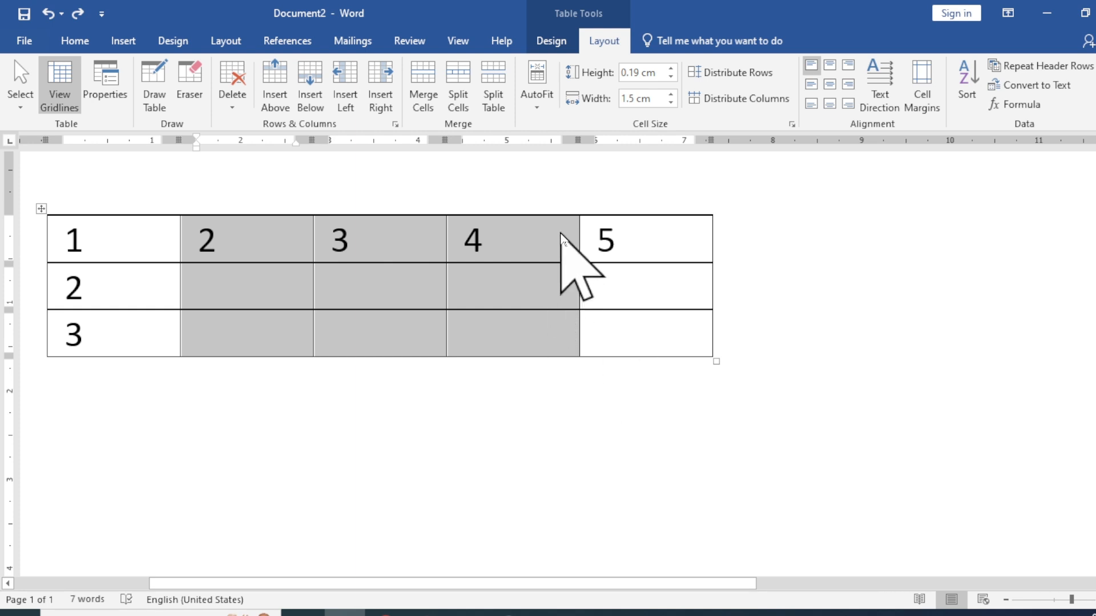
pyautogui.moveTo(582, 218)
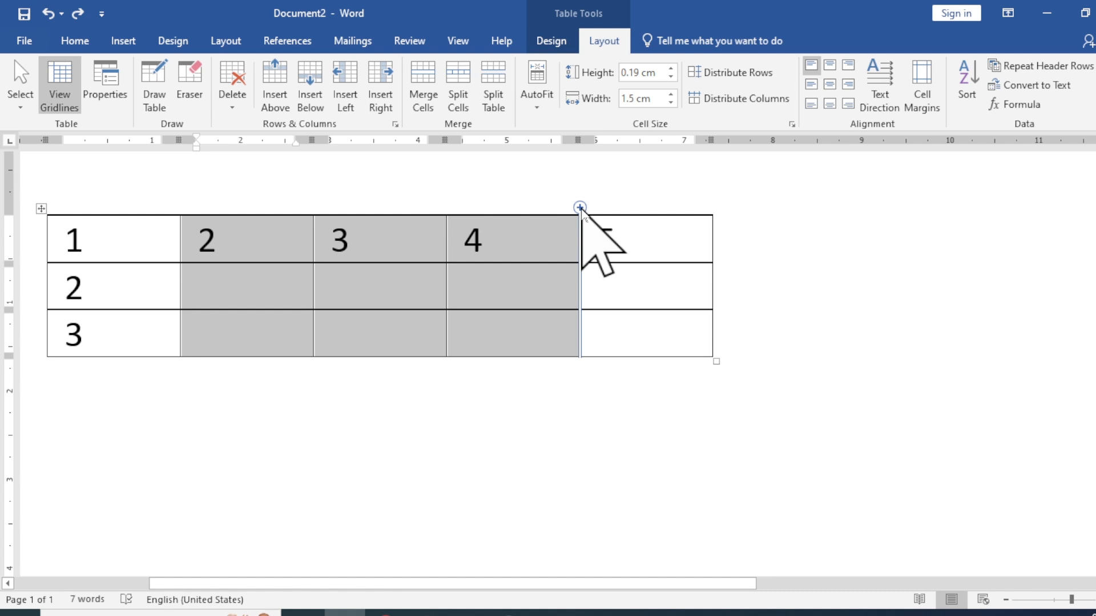
pyautogui.click(580, 208)
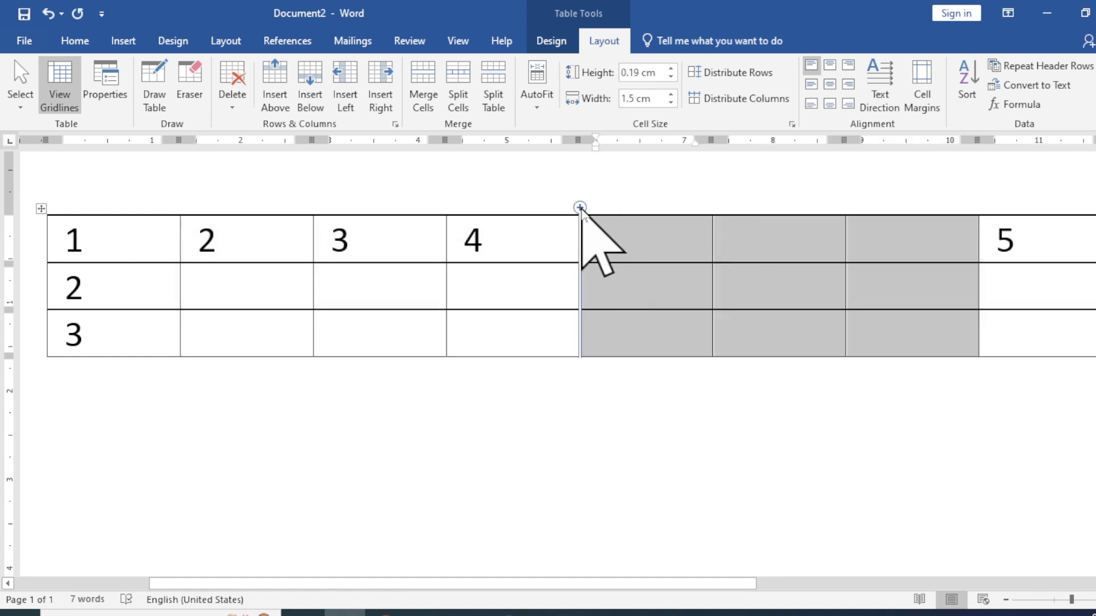
pyautogui.hotkey('ctrl', 'z')
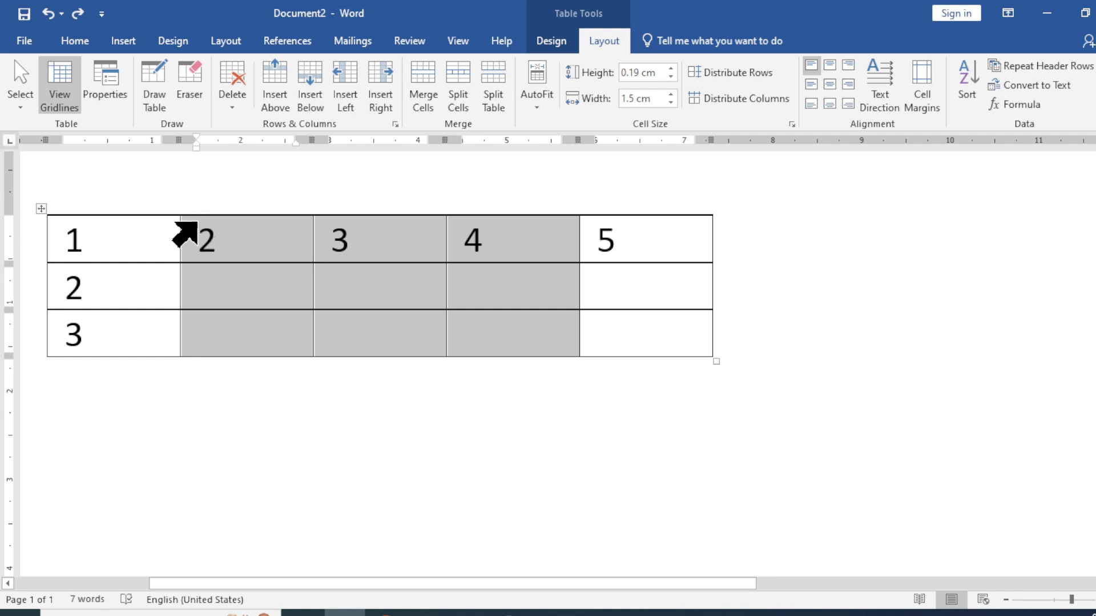
# Add three columns at the border between the first and second columns, and undo the insertion.
pyautogui.moveTo(183, 224)
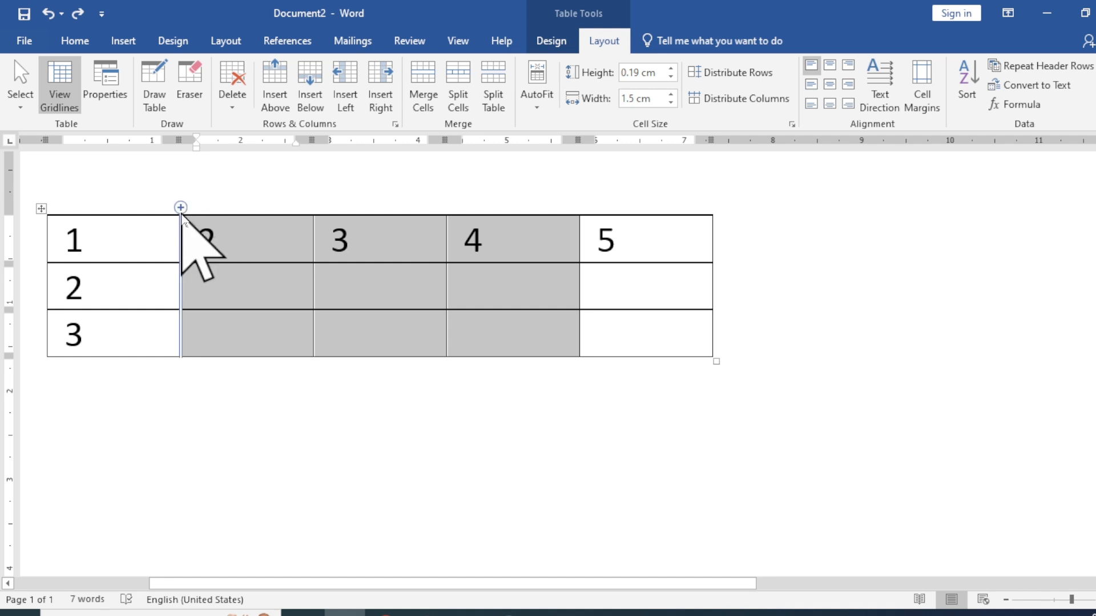
pyautogui.click(180, 207)
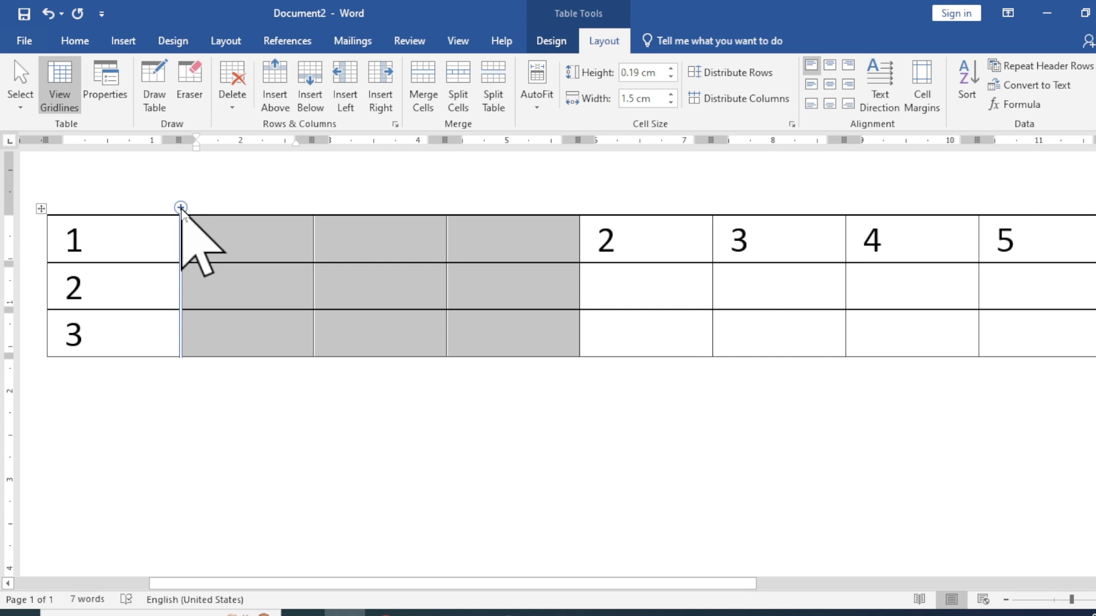
pyautogui.hotkey('ctrl', 'z')
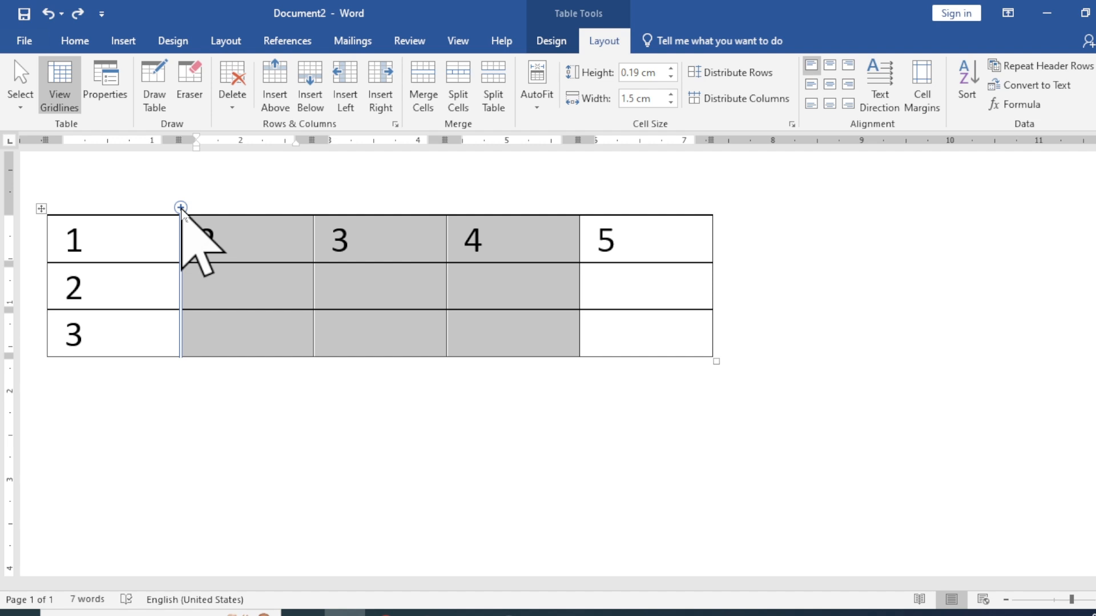
# Use Insert Cells with the Insert entire column option on the selected second through fourth columns, and undo the insertion.
pyautogui.click(395, 124)
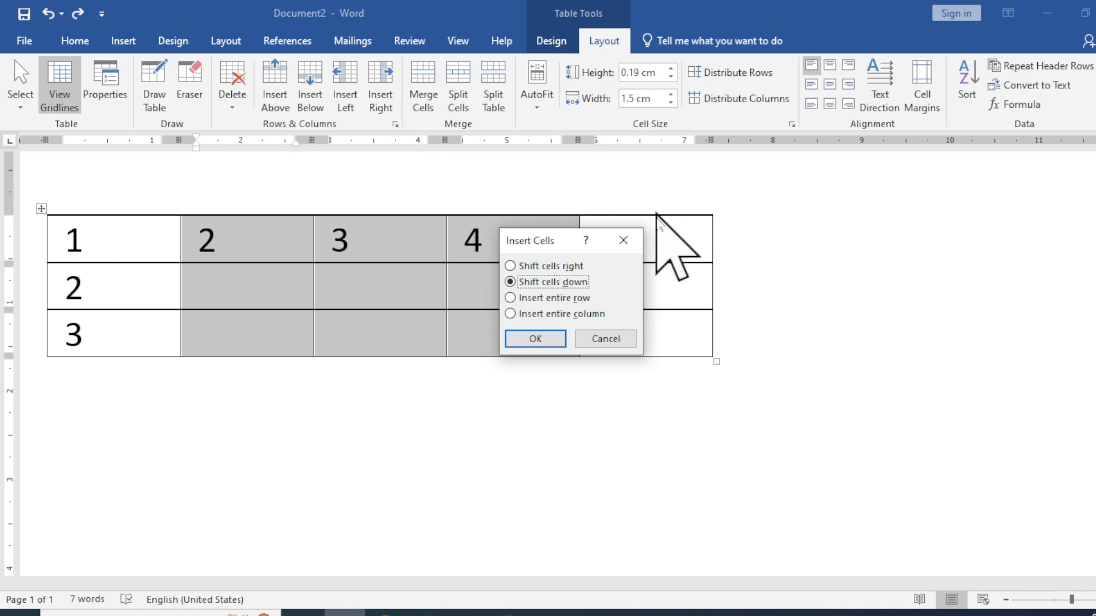
pyautogui.click(548, 315)
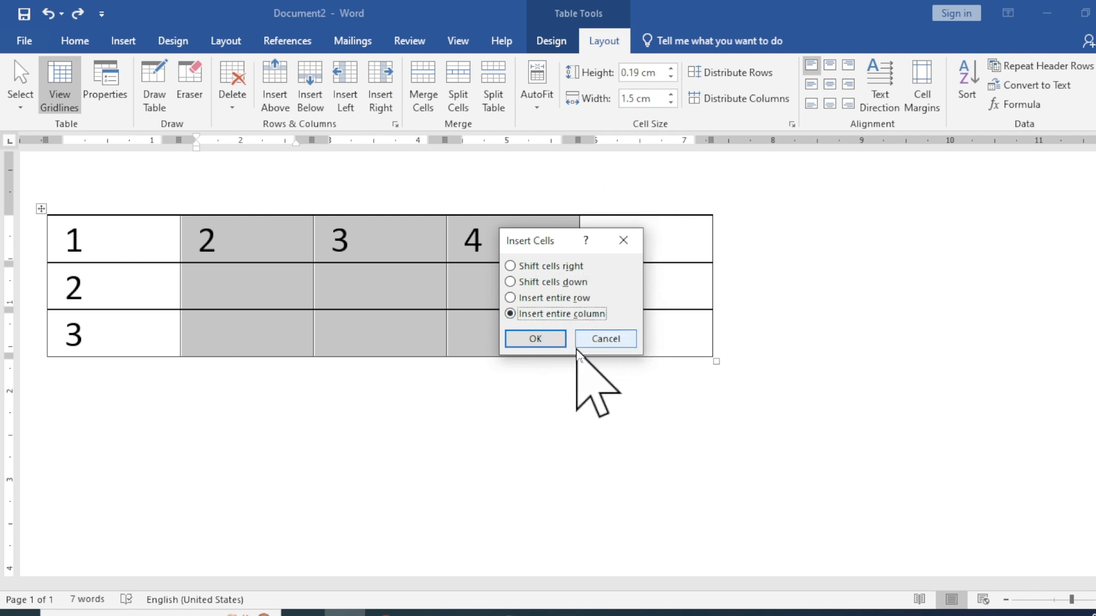
pyautogui.click(539, 341)
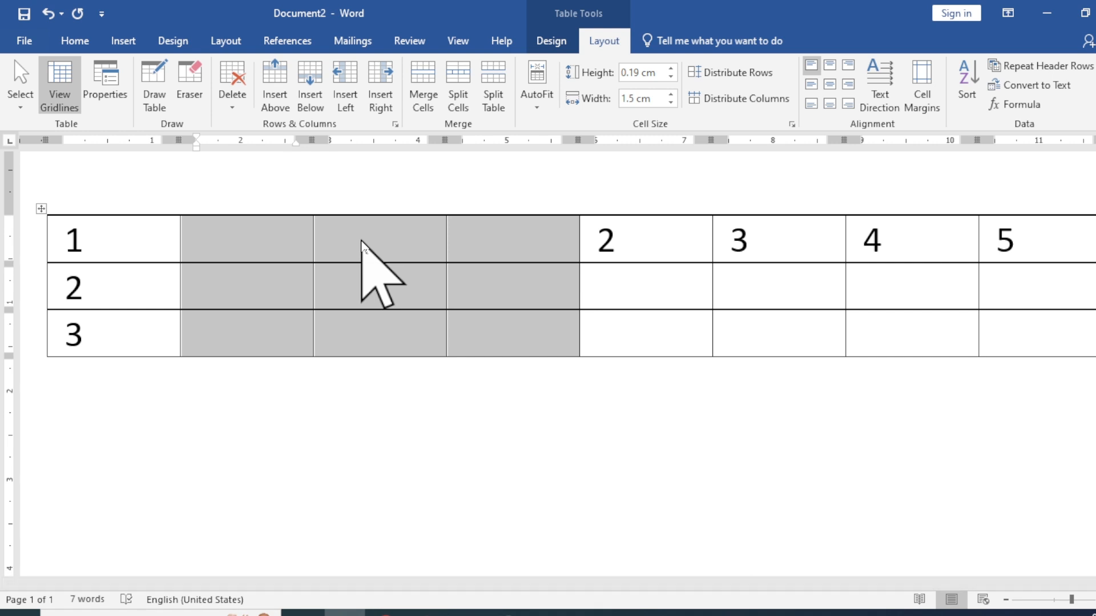
pyautogui.hotkey('ctrl', 'z')
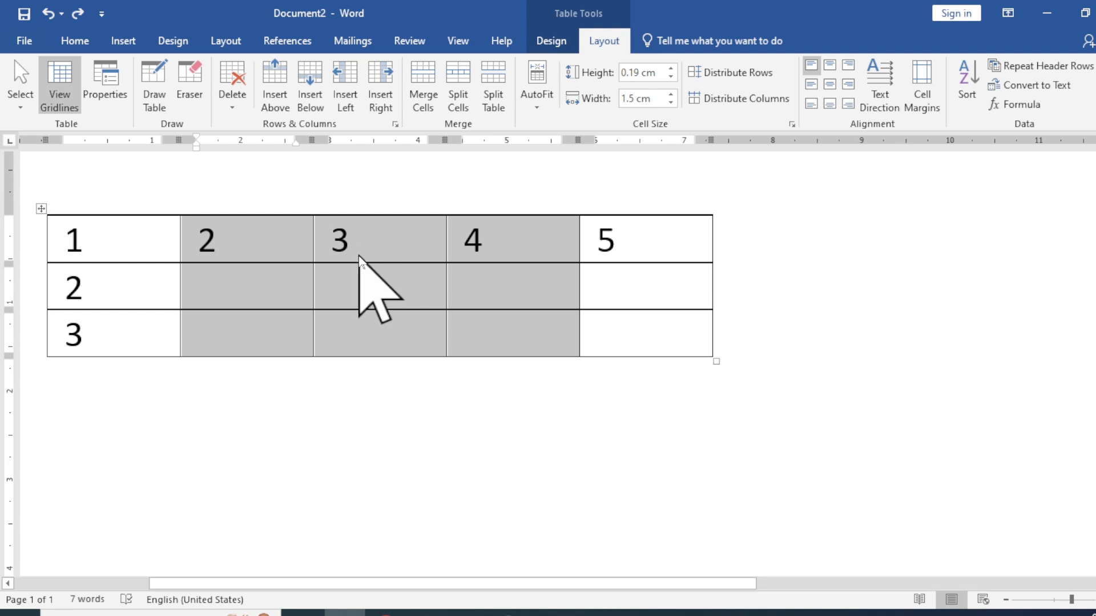
# Insert a cell at the second cell of the first row with the Shift cells down option, and undo the insertion.
pyautogui.click(366, 274)
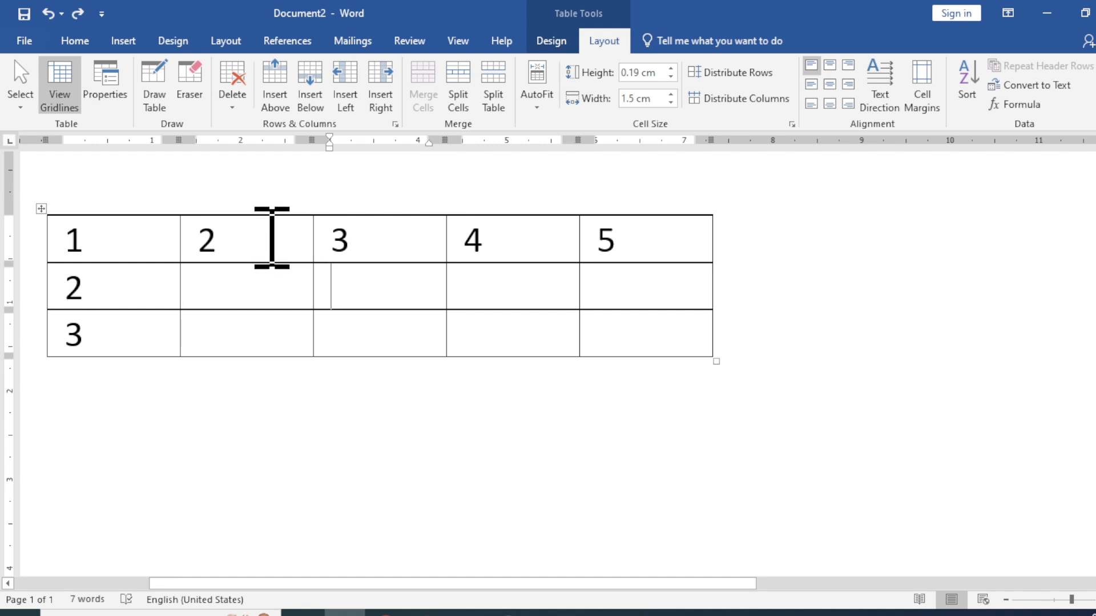
pyautogui.click(184, 241)
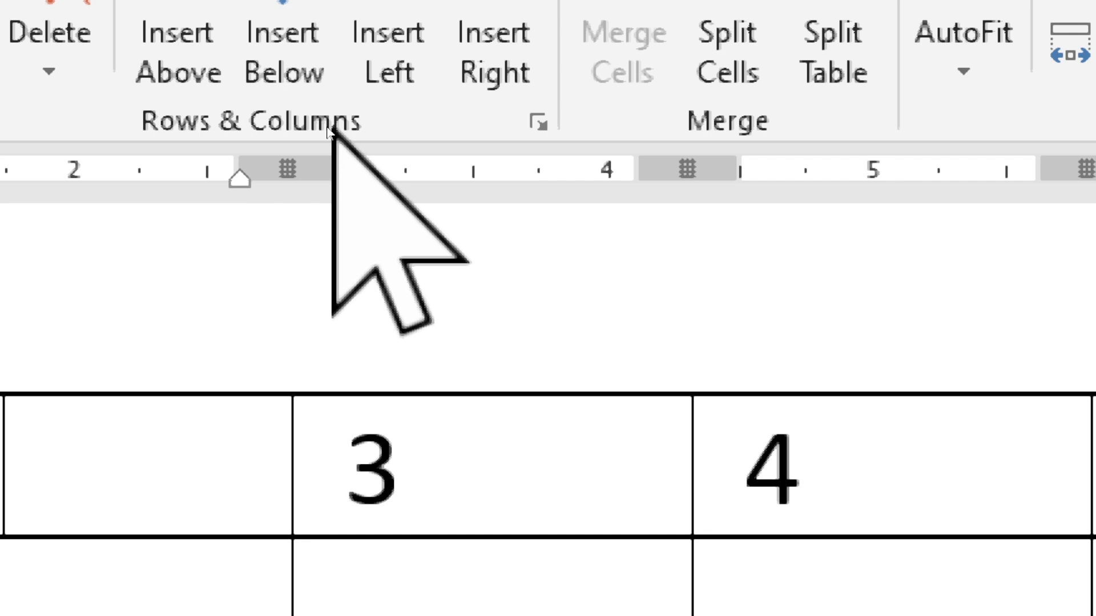
pyautogui.click(538, 120)
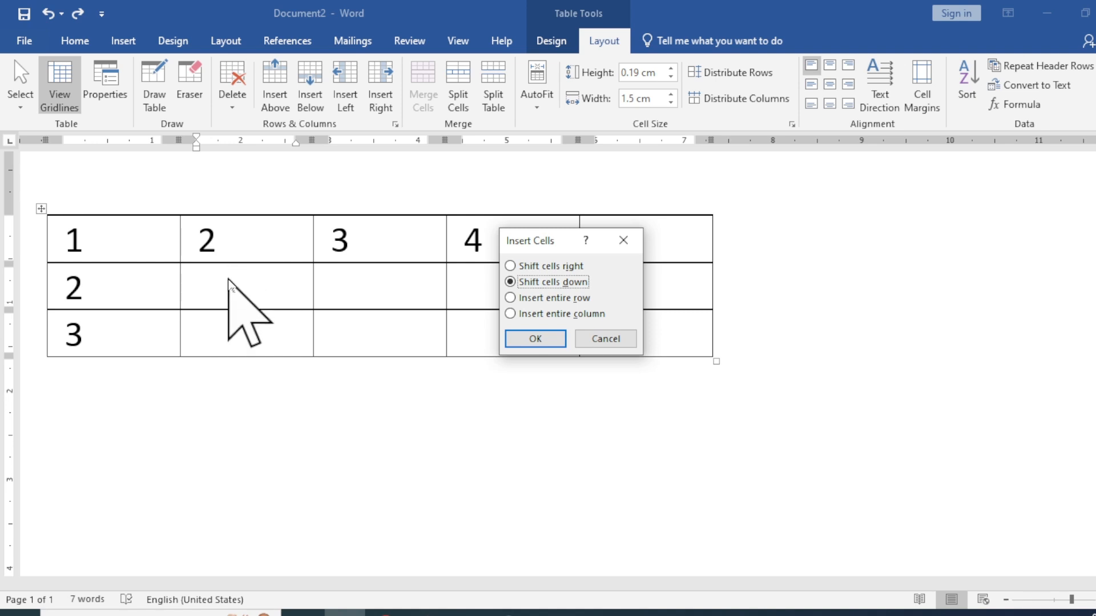
pyautogui.click(533, 339)
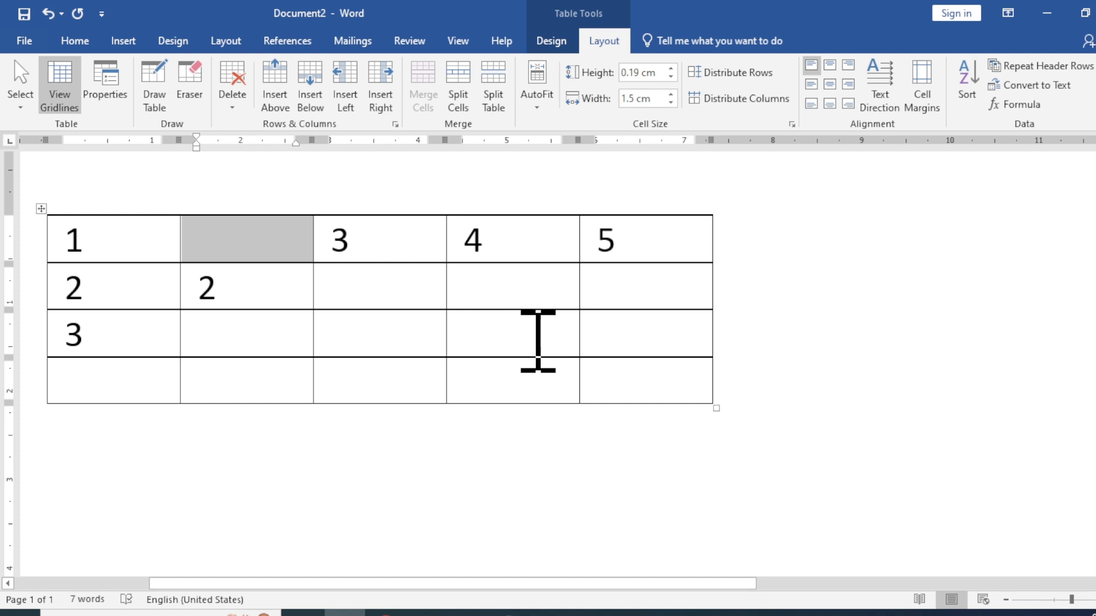
pyautogui.hotkey('ctrl', 'z')
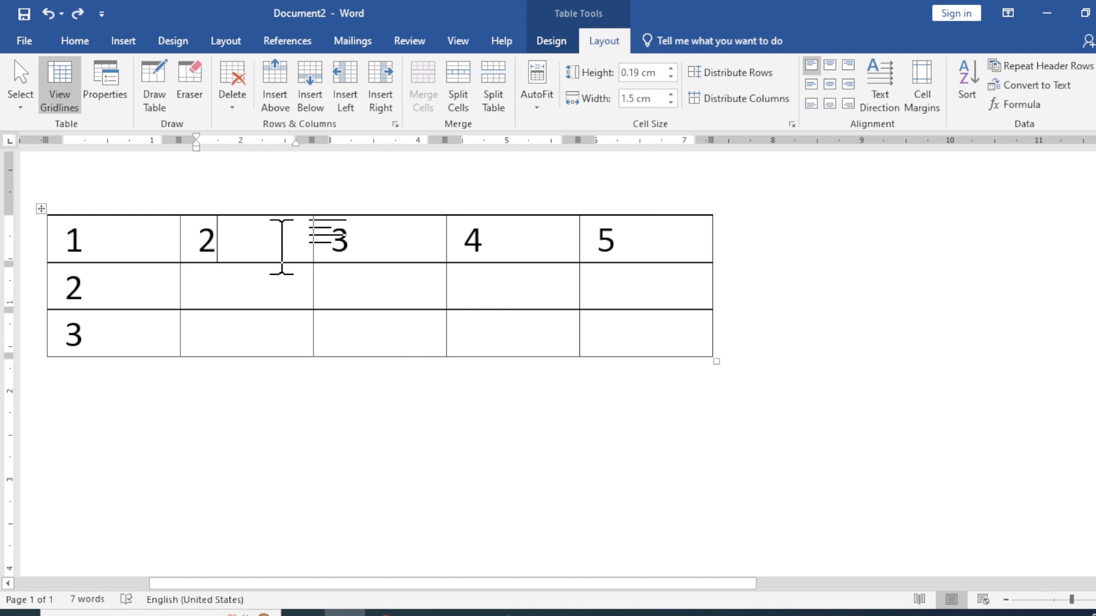
# Insert a cell at the second cell of the first row with the Shift cells right option.
pyautogui.click(394, 125)
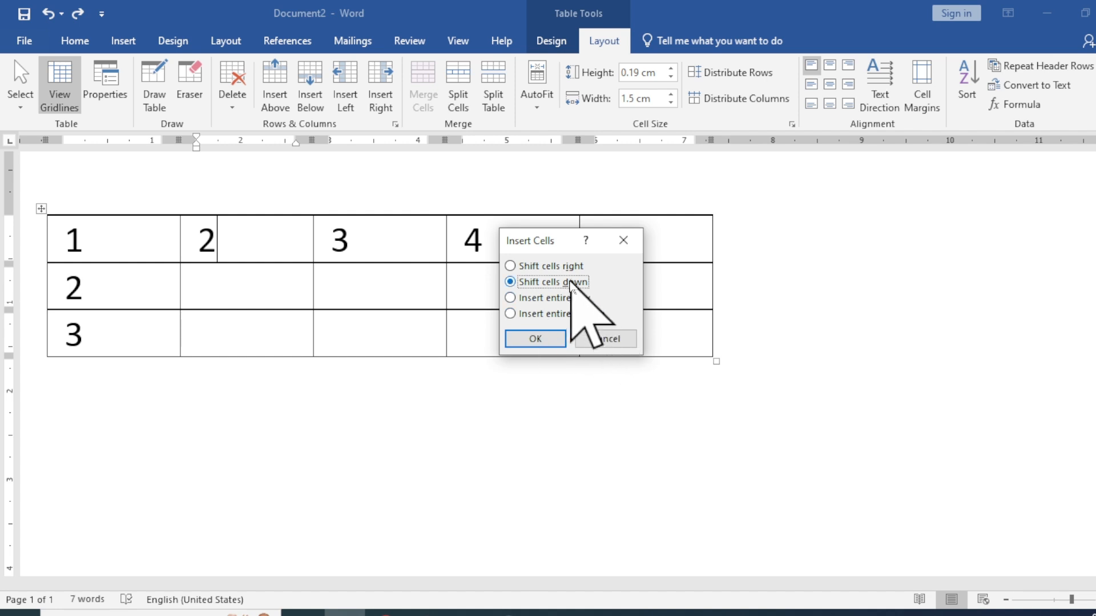
pyautogui.click(543, 266)
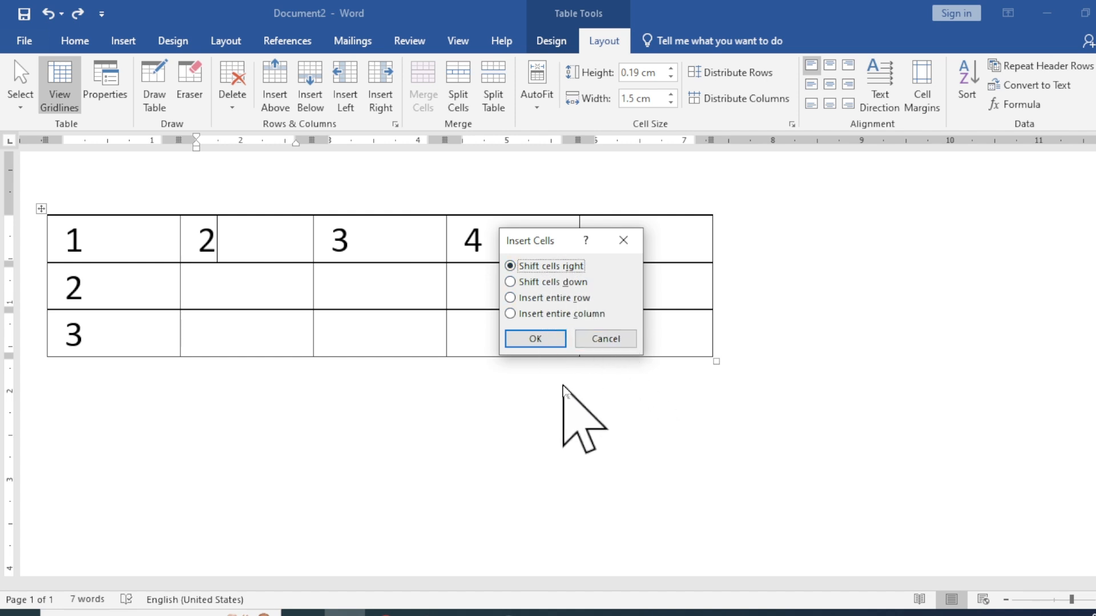
pyautogui.click(533, 340)
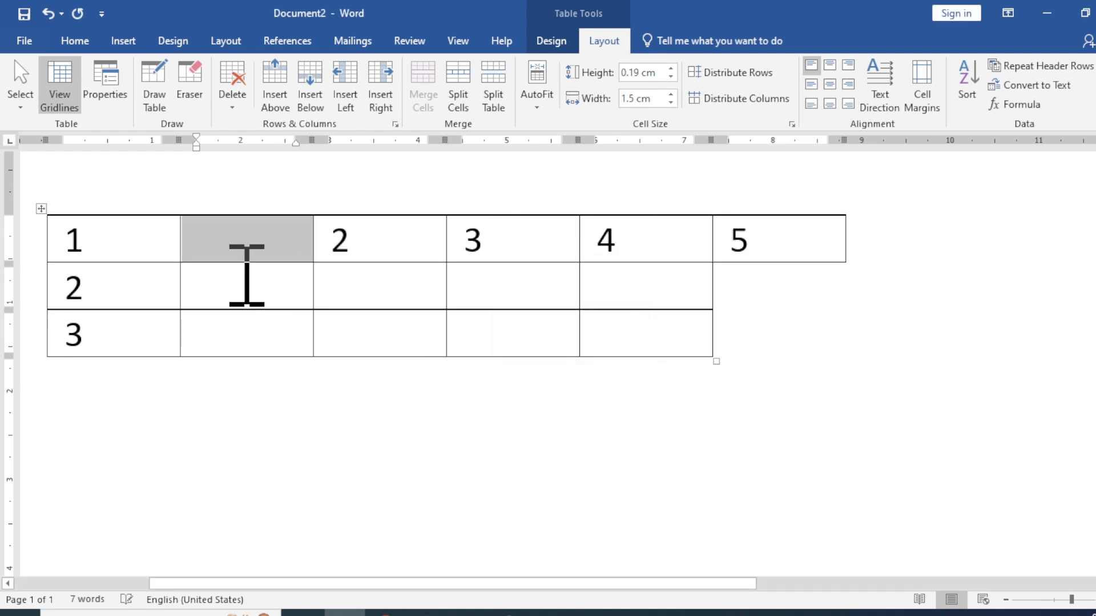